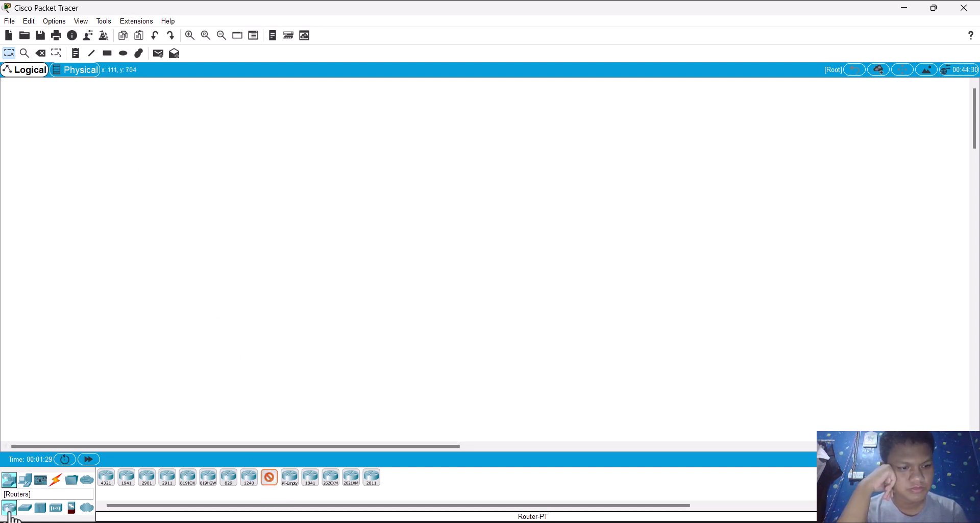
# Step: Place a Router-PT in the upper-left part of the workspace and a 2960-24TT switch directly below it
pyautogui.click(77, 127)
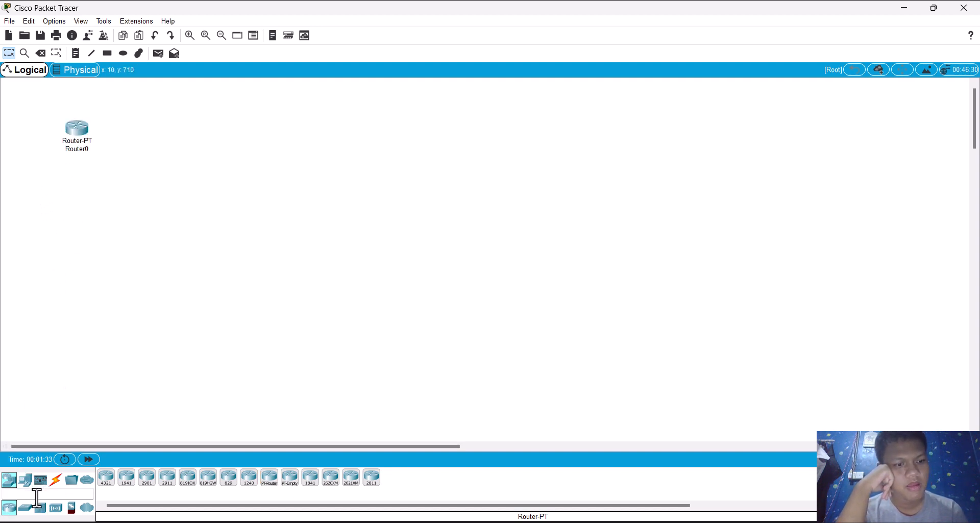
pyautogui.click(24, 509)
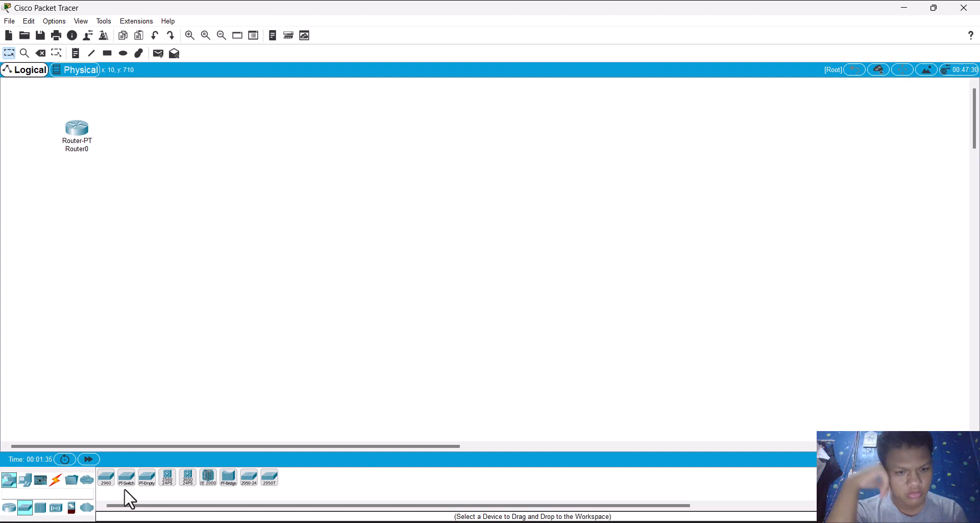
pyautogui.click(104, 478)
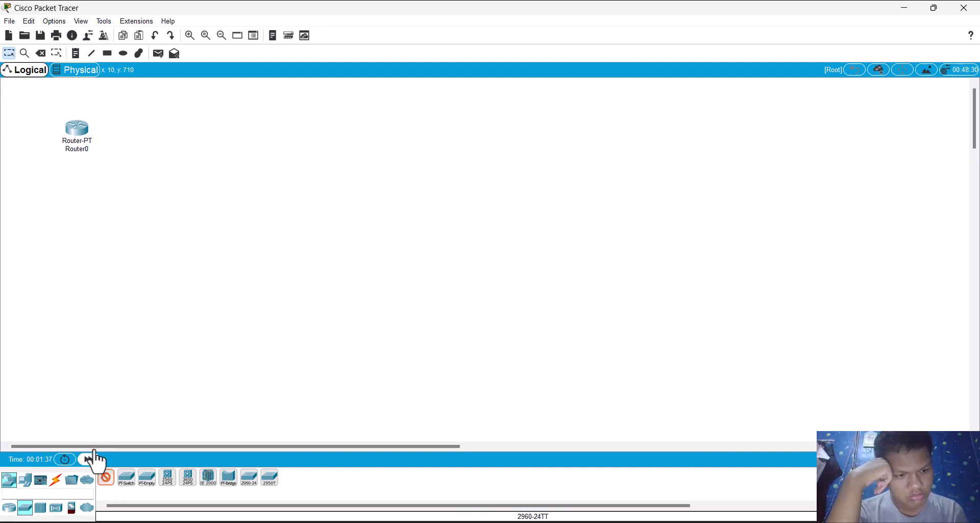
pyautogui.click(78, 194)
# Step: Add four PC-PT end devices in a row below the switch and adjust PC2's position to line up with the others
pyautogui.click(26, 481)
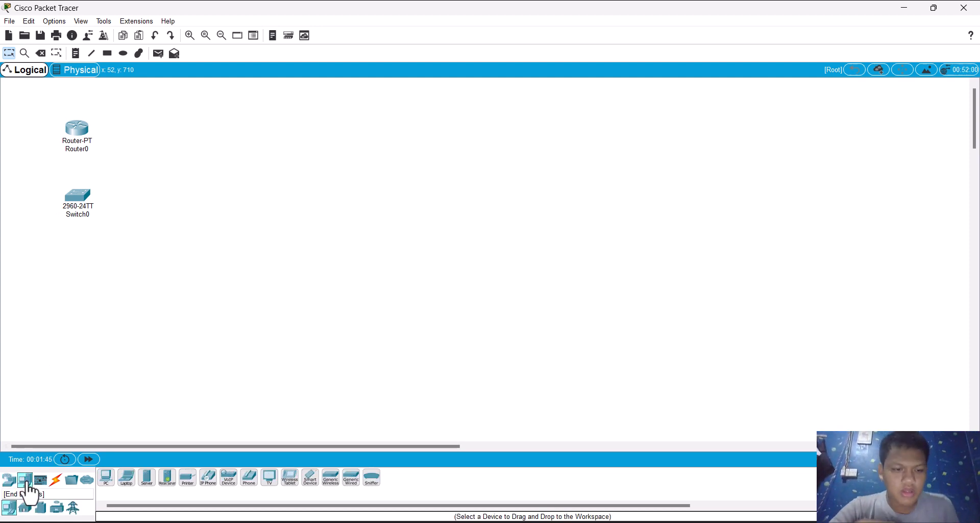
pyautogui.click(106, 480)
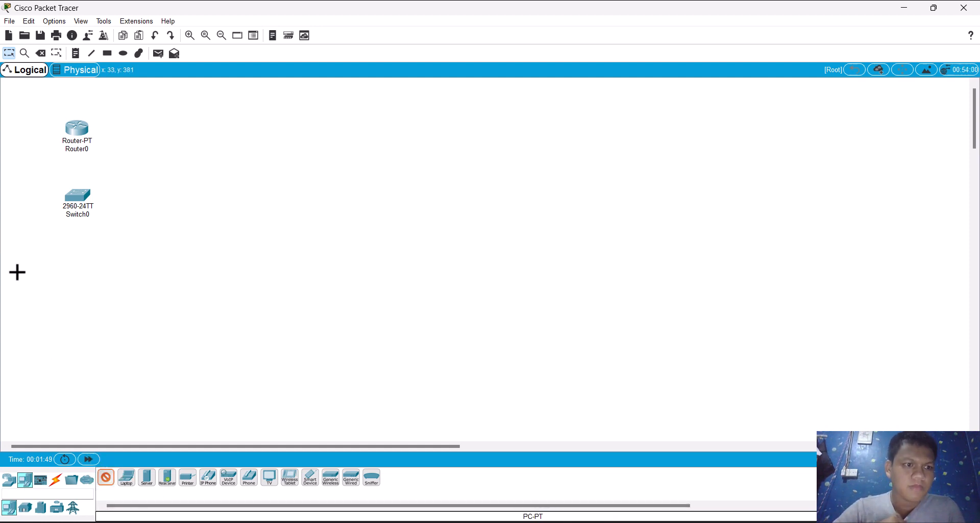
pyautogui.click(13, 287)
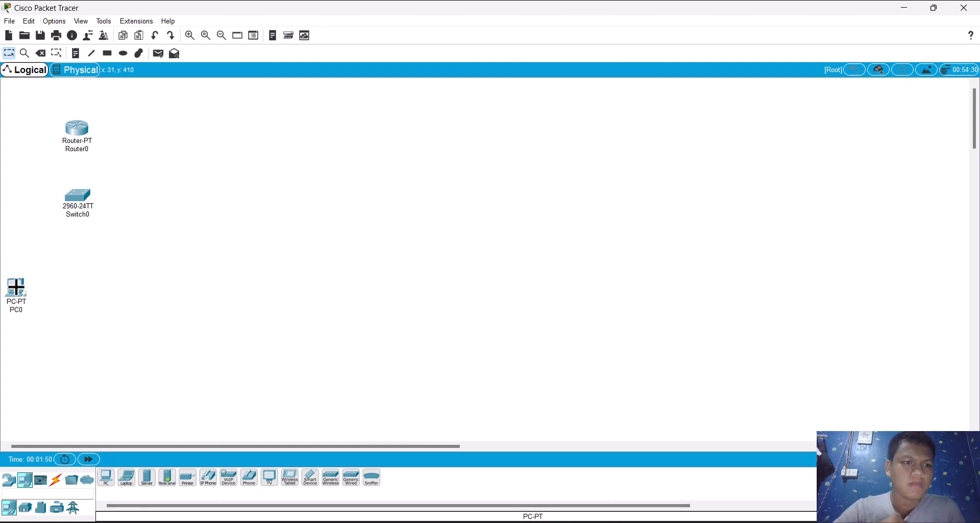
pyautogui.click(106, 480)
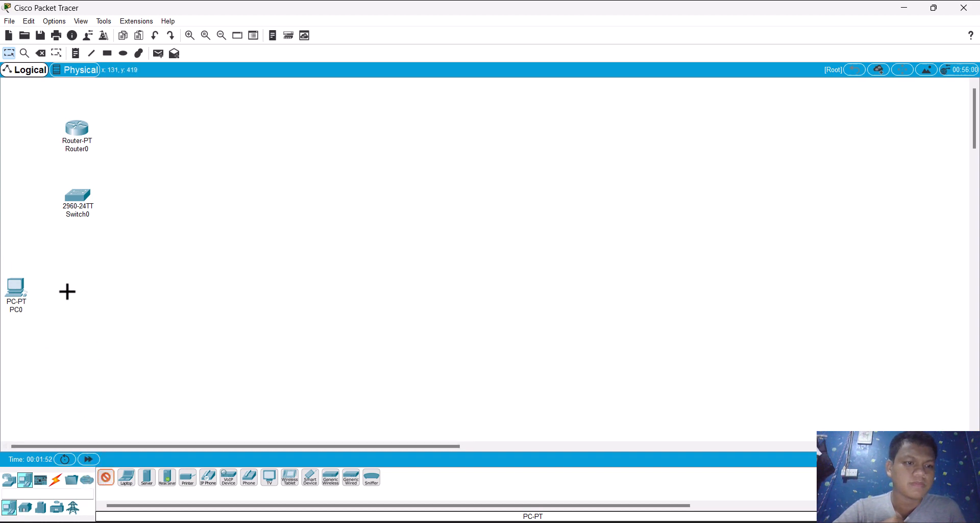
pyautogui.click(67, 291)
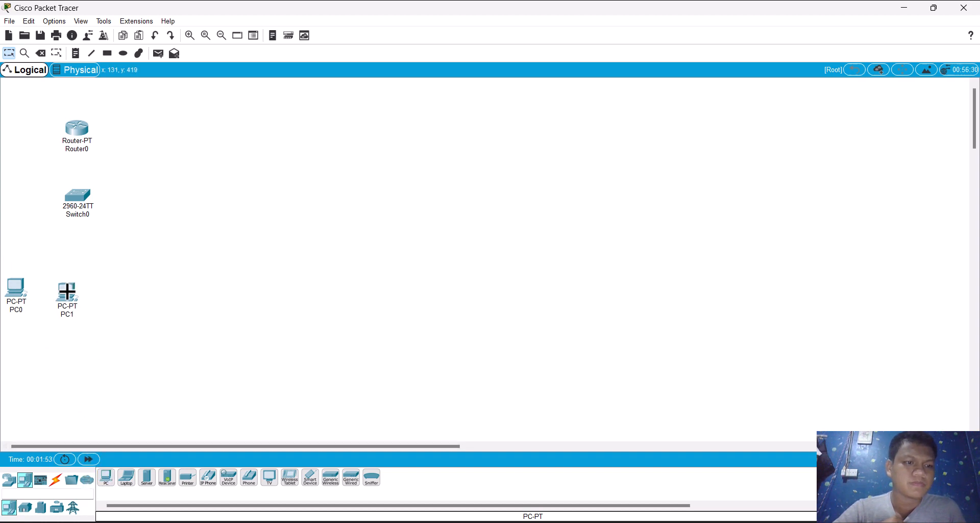
pyautogui.click(107, 479)
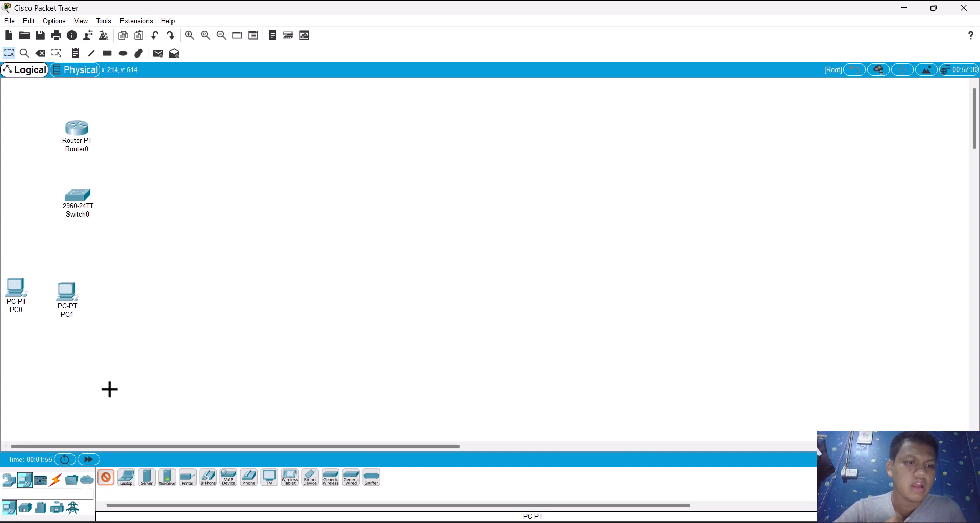
pyautogui.click(132, 295)
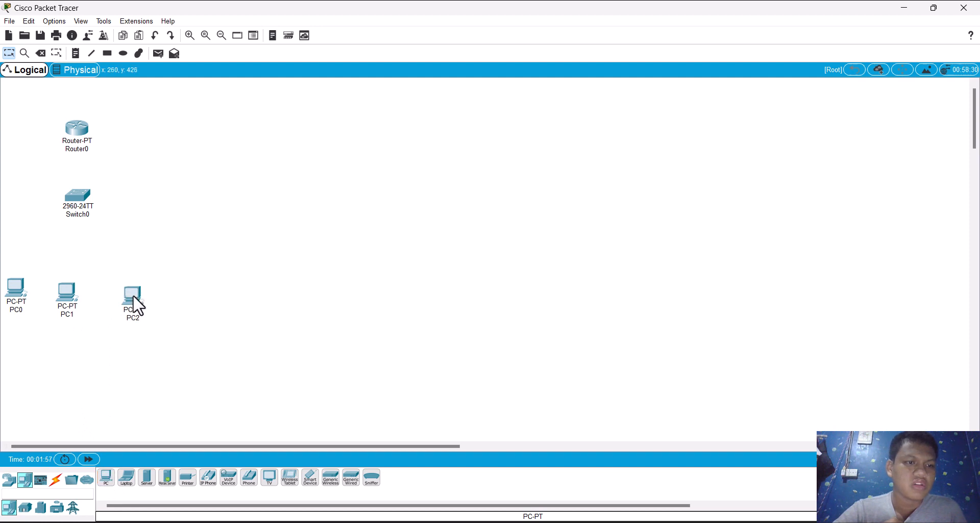
pyautogui.click(107, 479)
pyautogui.click(102, 294)
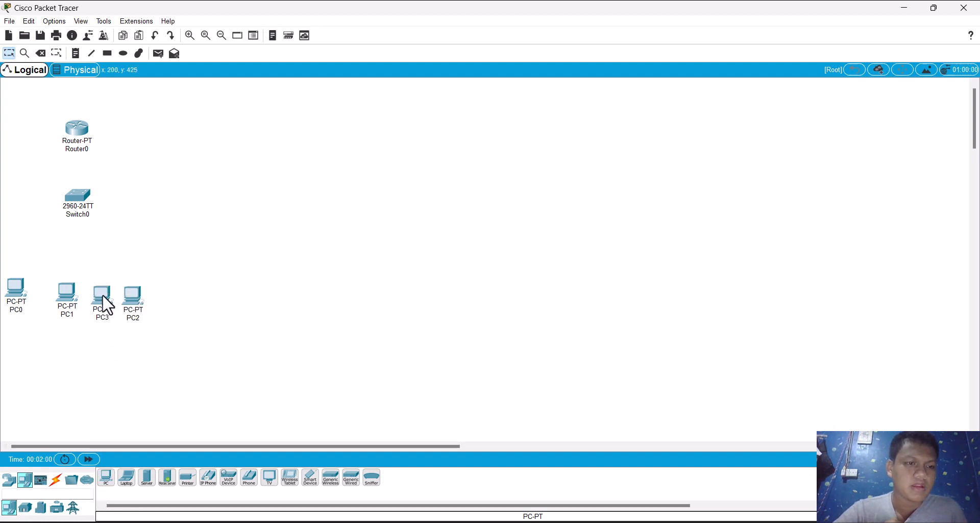
pyautogui.moveTo(134, 303); pyautogui.dragTo(138, 298)
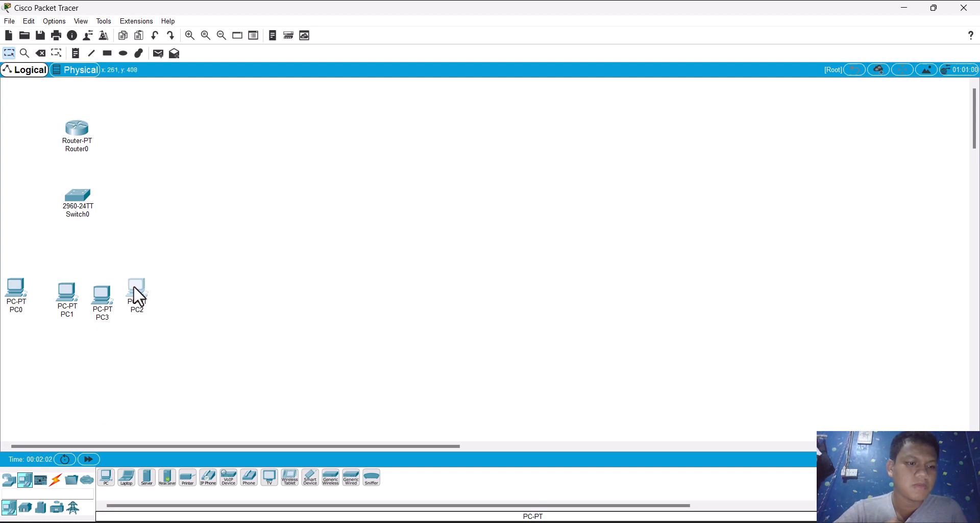
# Step: Connect PC0's FastEthernet0 to the switch's FastEthernet0/1 with a copper straight-through cable
pyautogui.click(56, 483)
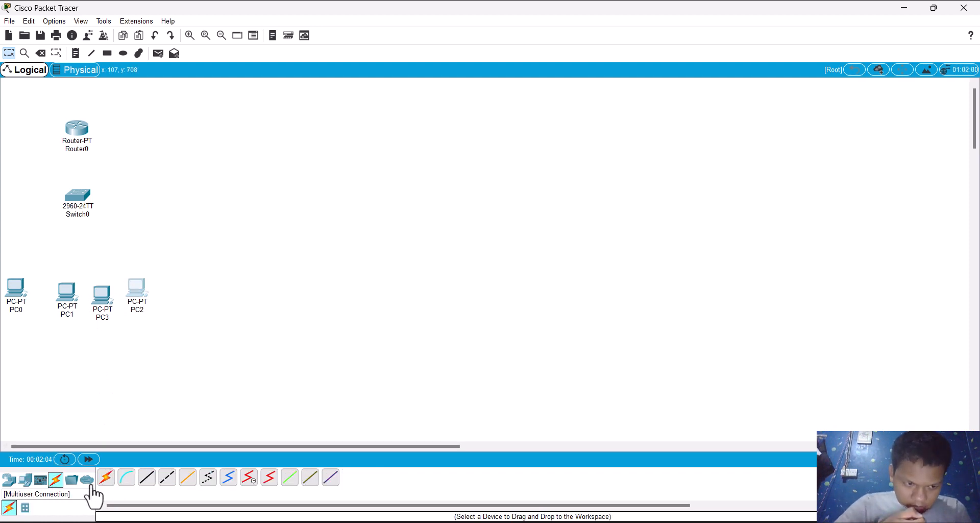
pyautogui.click(149, 484)
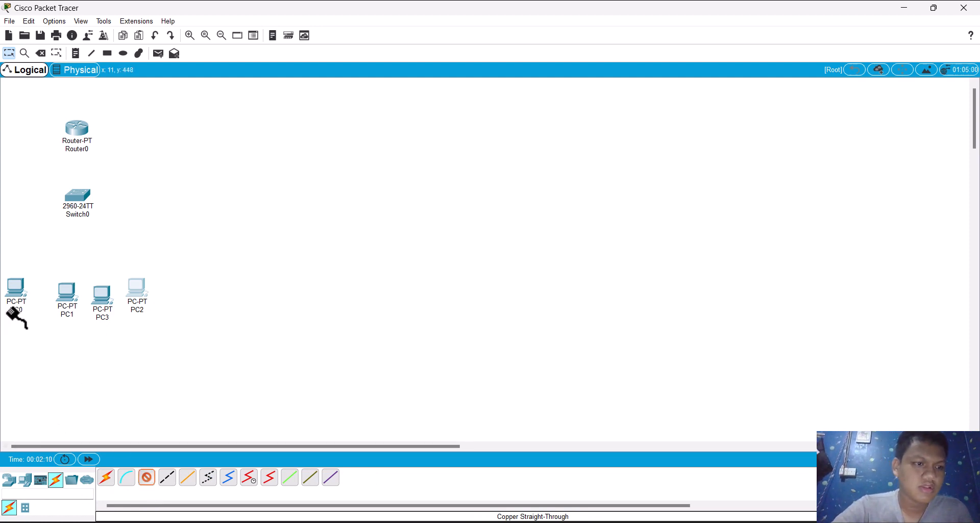
pyautogui.click(25, 289)
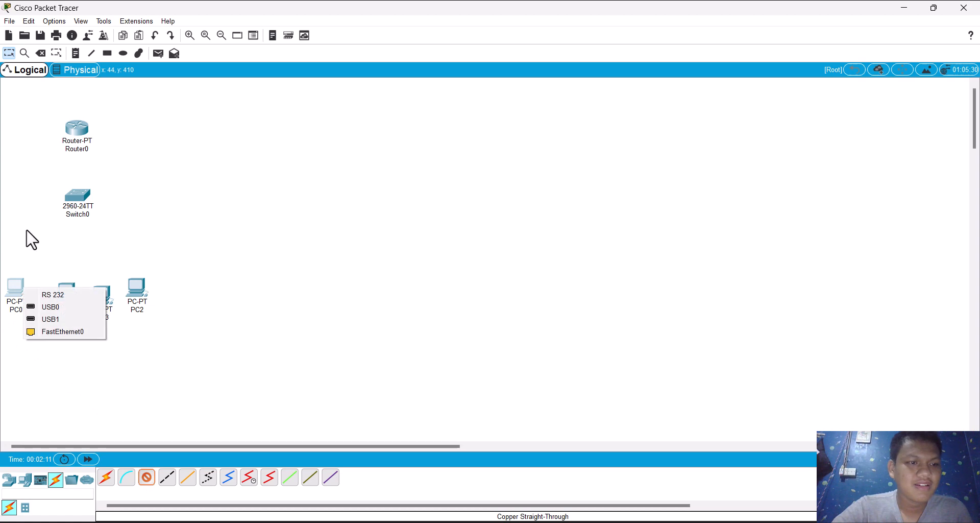
pyautogui.click(62, 332)
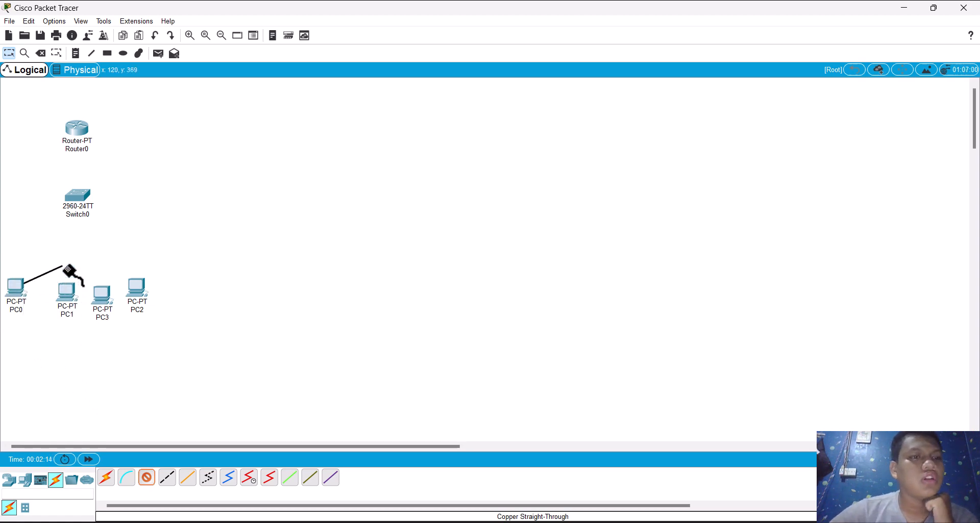
pyautogui.click(77, 198)
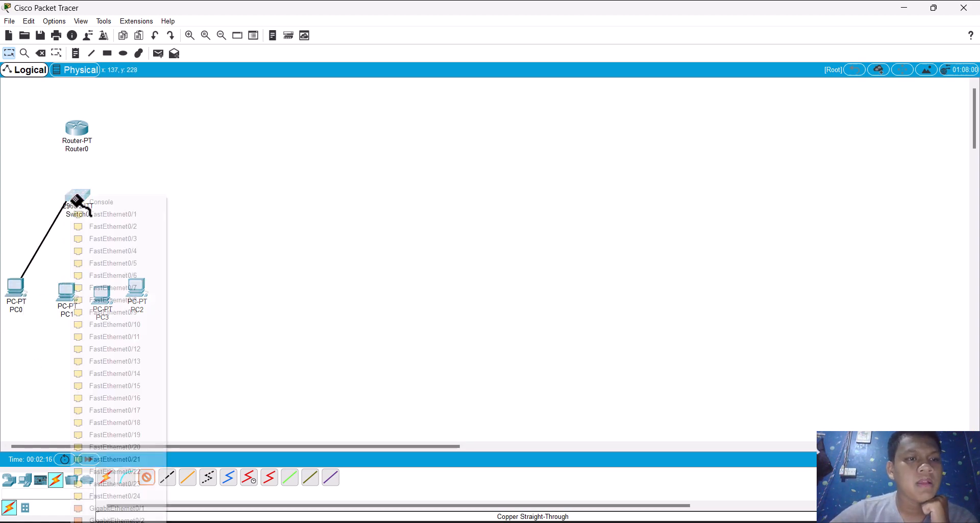
pyautogui.click(113, 215)
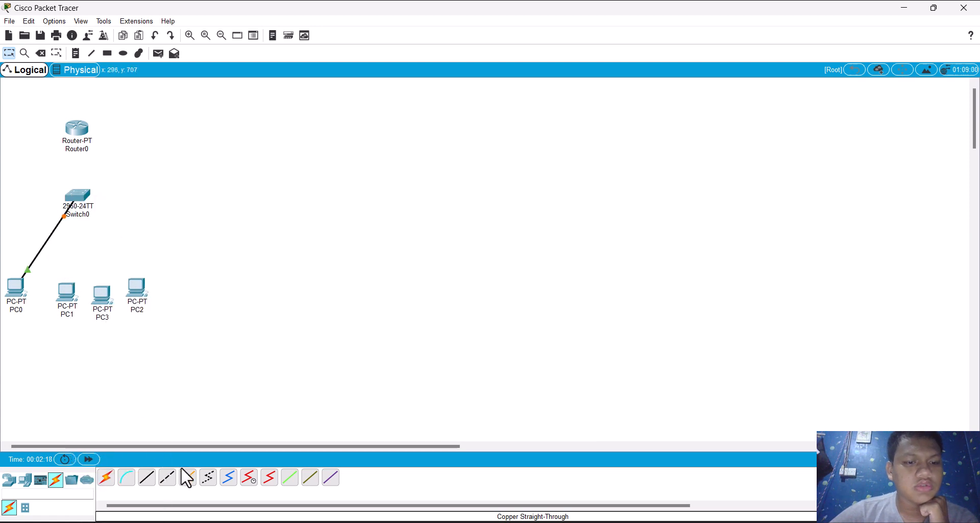
# Step: Connect PC1's FastEthernet0 to a free port on the switch with a copper straight-through cable
pyautogui.click(145, 485)
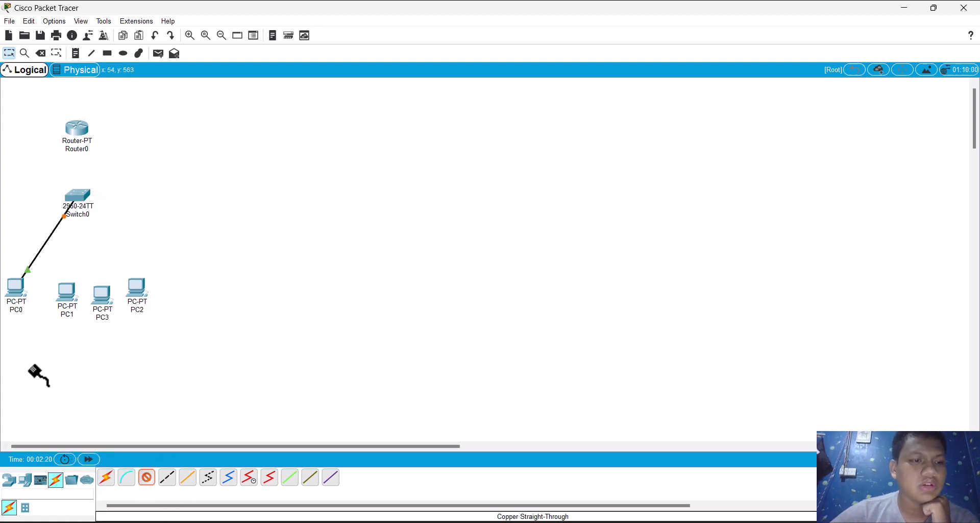
pyautogui.click(68, 290)
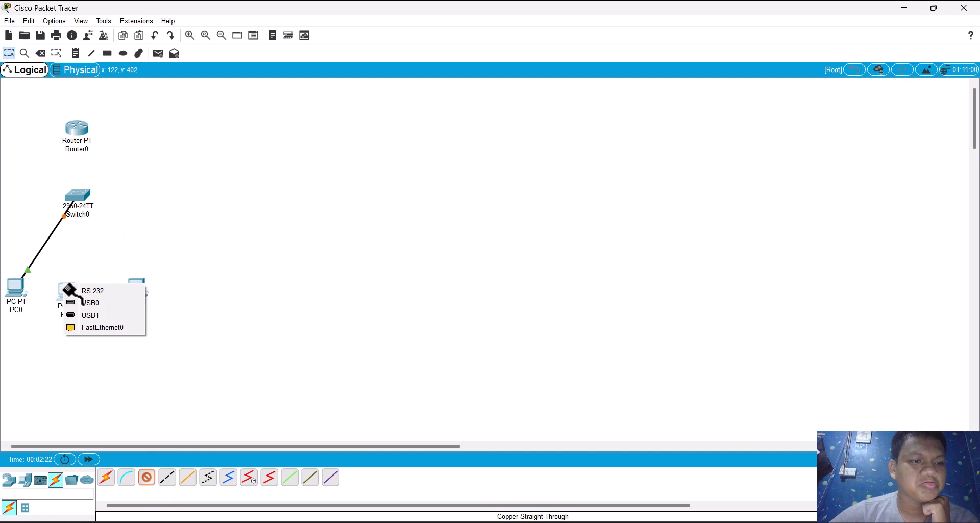
pyautogui.click(96, 328)
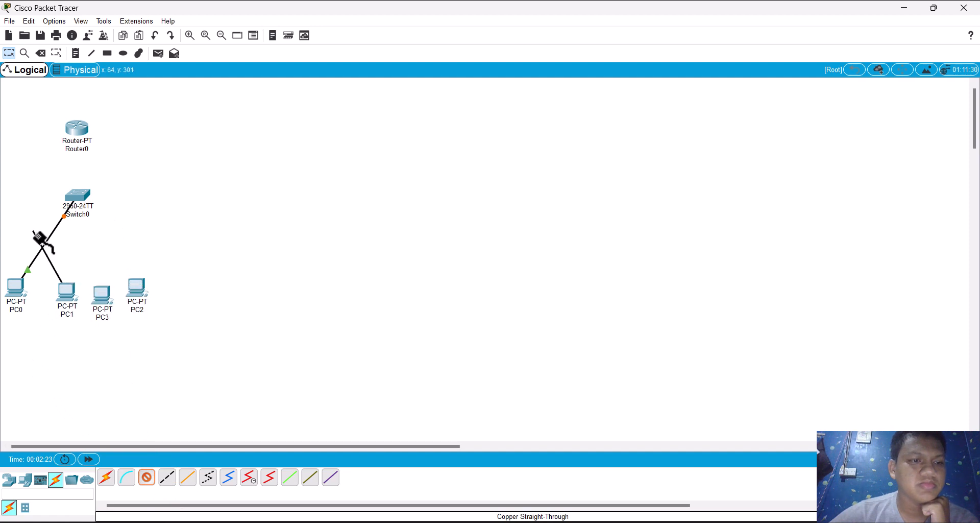
pyautogui.click(77, 203)
pyautogui.click(89, 217)
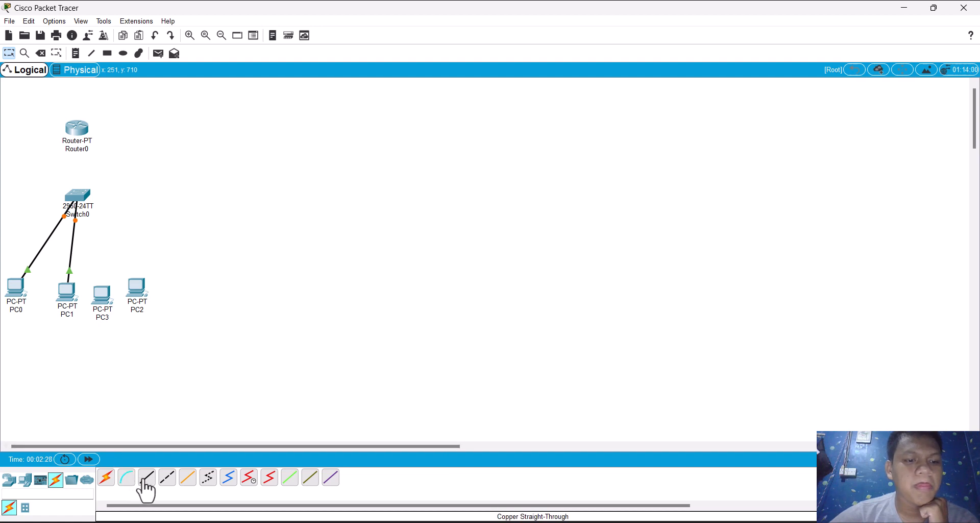
# Step: Connect PC3 and PC2 to the switch using the automatically chosen connection type
pyautogui.click(106, 477)
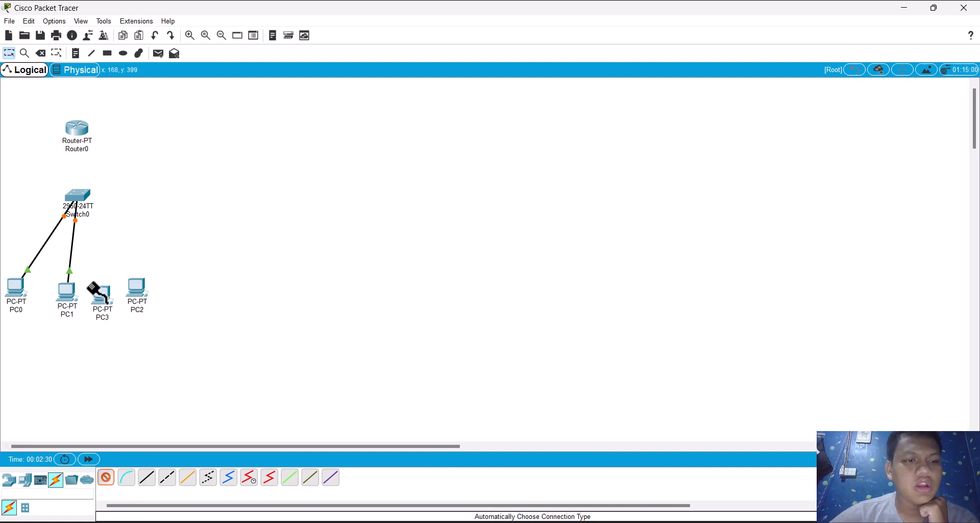
pyautogui.click(101, 297)
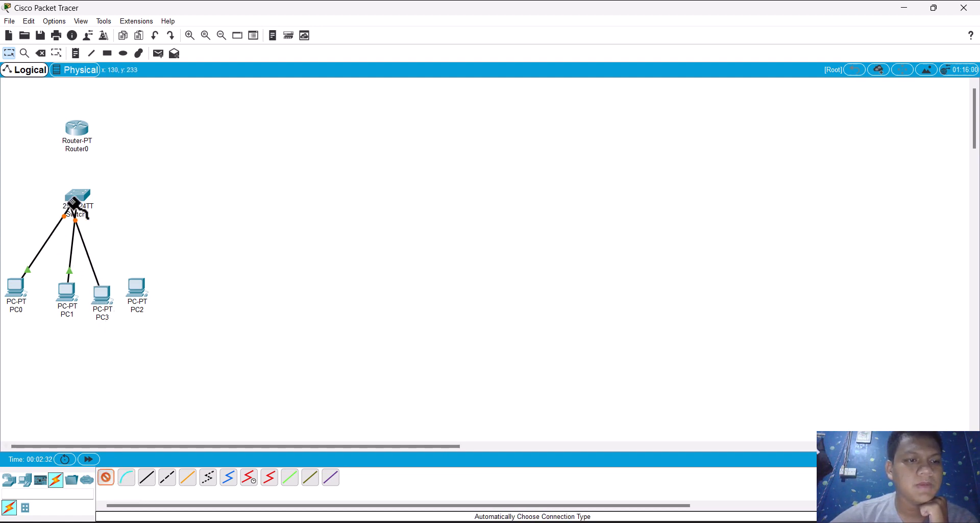
pyautogui.click(78, 197)
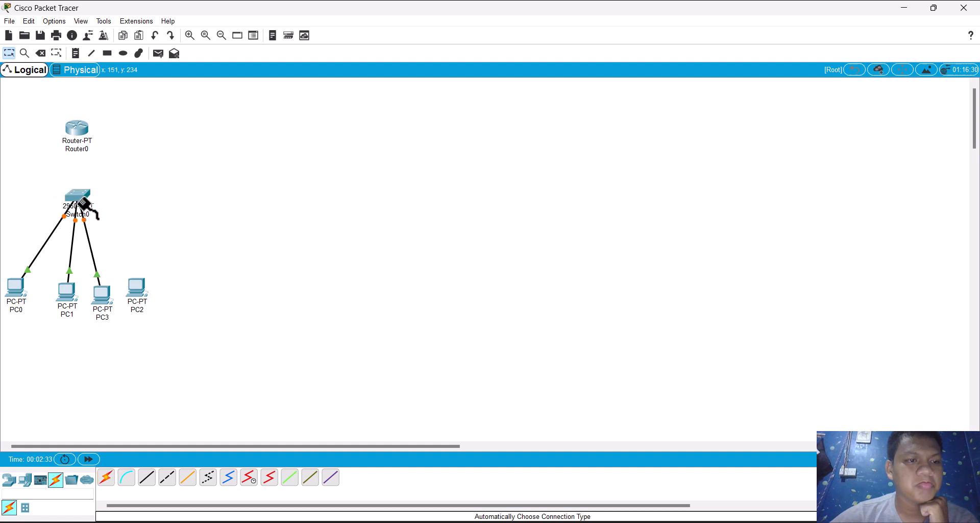
pyautogui.click(106, 478)
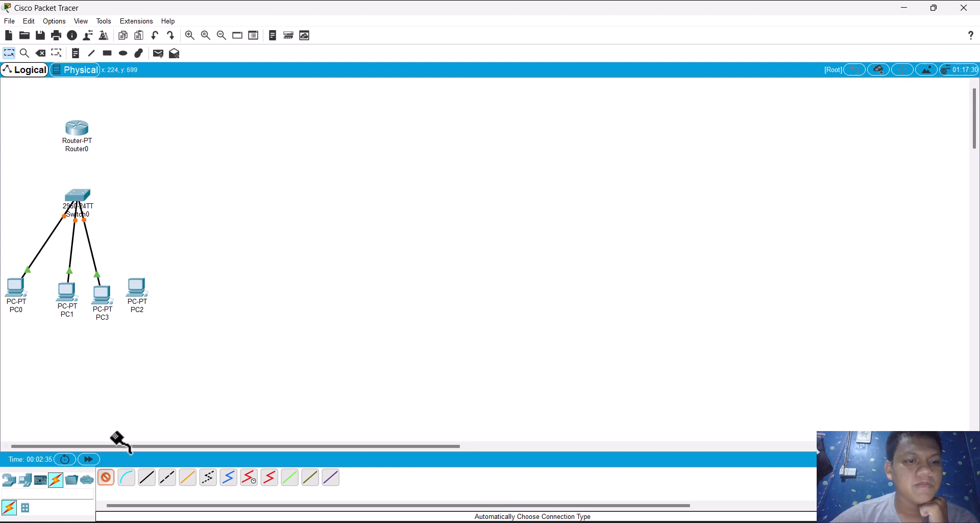
pyautogui.click(136, 291)
pyautogui.click(88, 197)
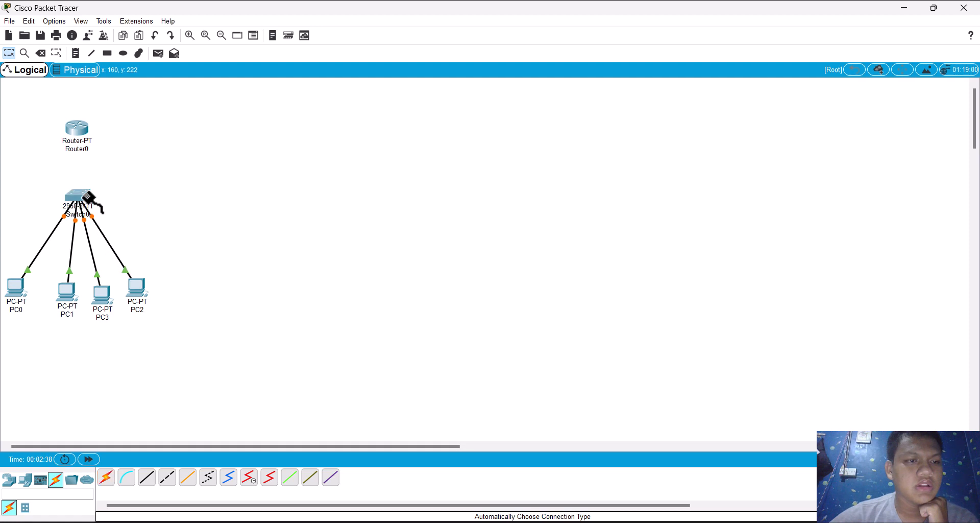
# Step: Connect the switch to a FastEthernet port on Router0 with a copper straight-through cable
pyautogui.click(147, 479)
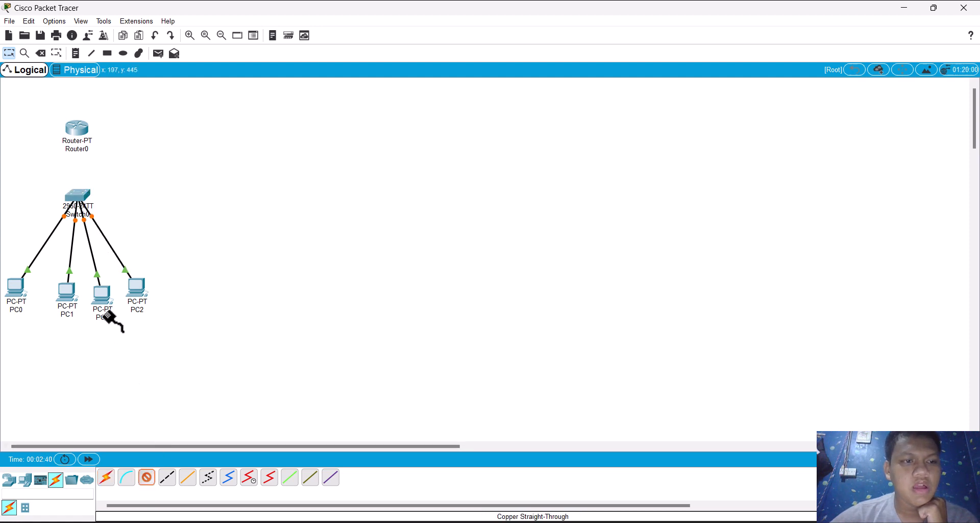
pyautogui.click(87, 198)
pyautogui.click(109, 209)
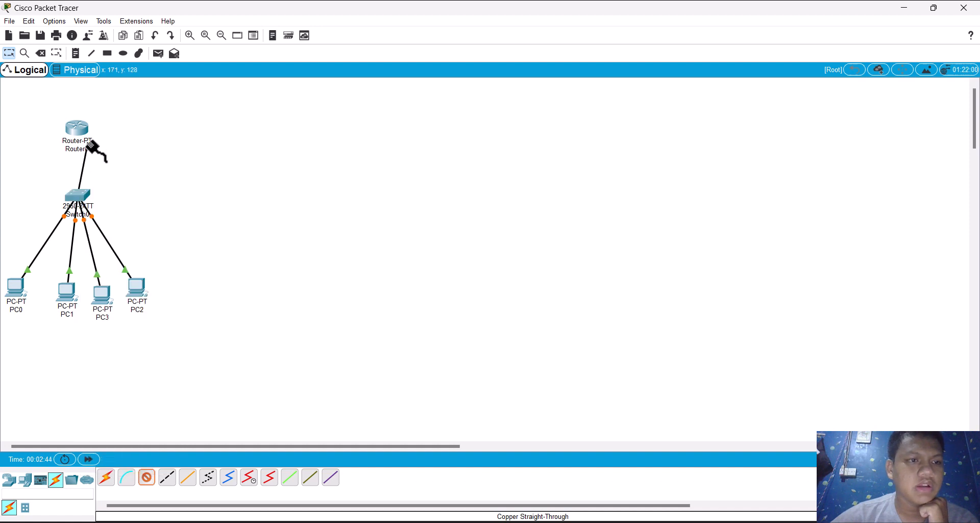
pyautogui.click(80, 125)
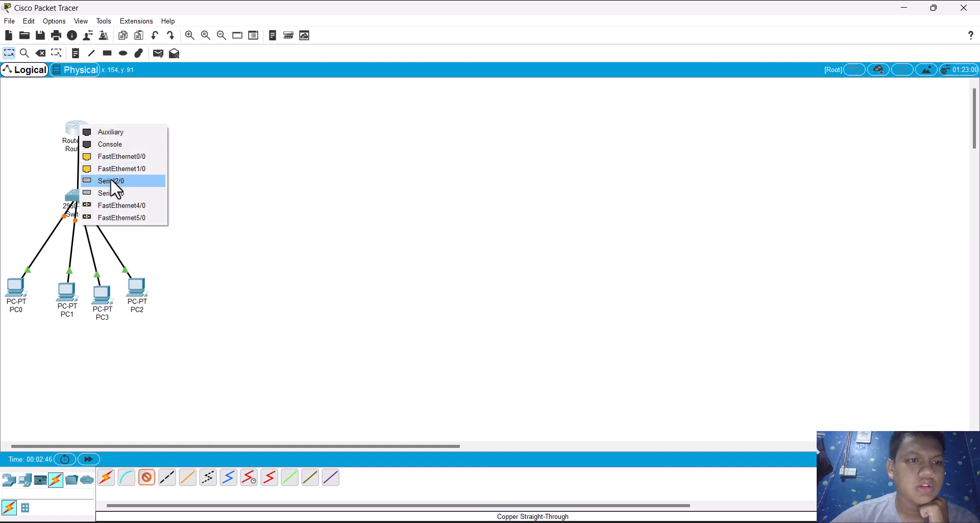
pyautogui.click(110, 161)
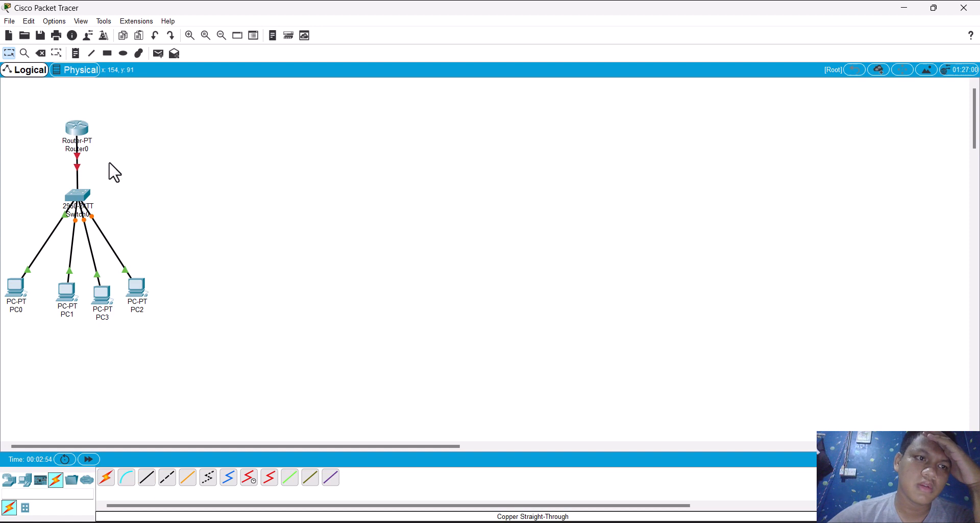
# Step: Install a PT-ROUTER-NM-1CGE Gigabit Ethernet module in the empty slot of Router0 next to its existing modules
pyautogui.click(78, 134)
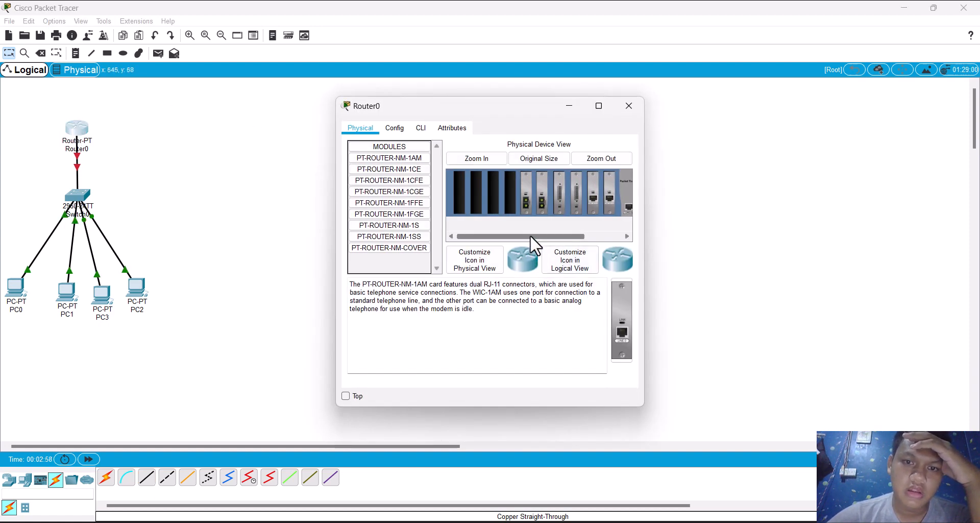
pyautogui.moveTo(530, 235); pyautogui.dragTo(582, 226)
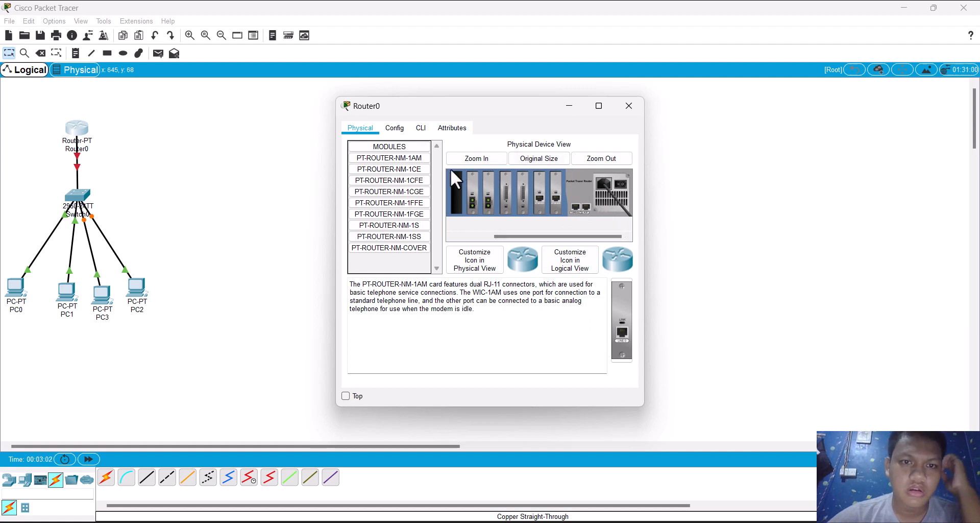
pyautogui.click(416, 191)
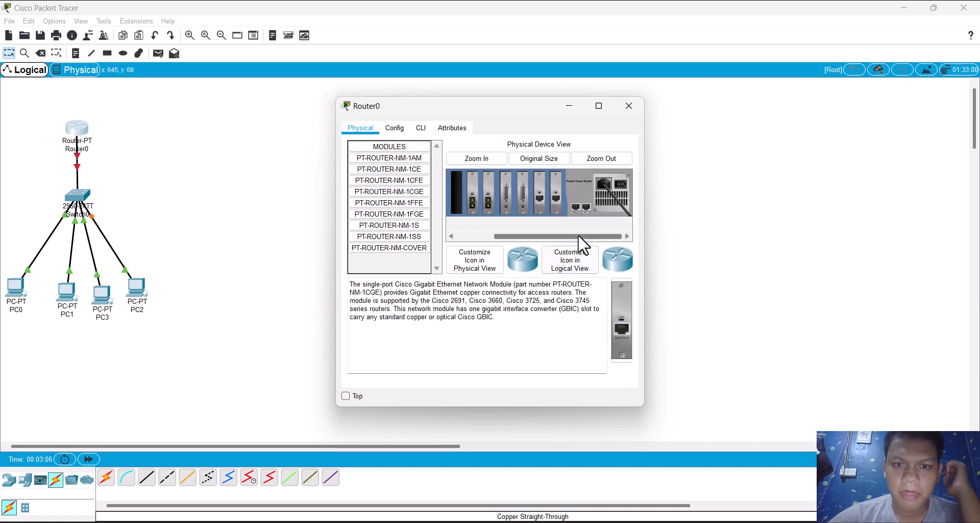
pyautogui.moveTo(553, 236); pyautogui.dragTo(512, 235)
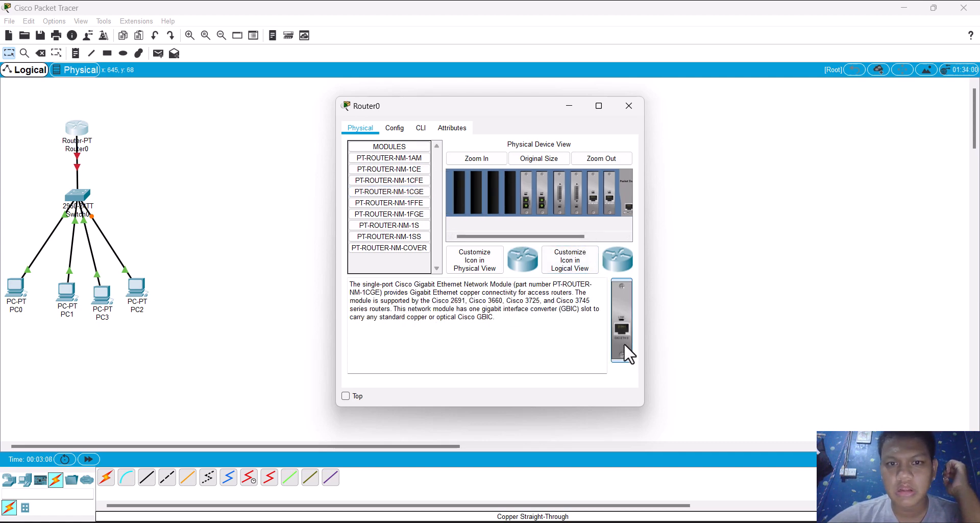
pyautogui.moveTo(624, 342); pyautogui.dragTo(509, 194)
pyautogui.moveTo(510, 234); pyautogui.dragTo(586, 199)
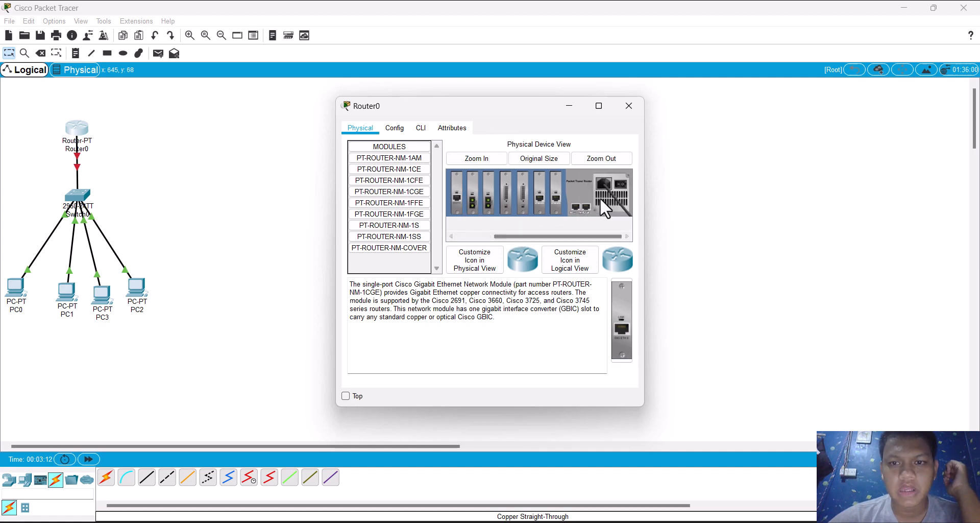
pyautogui.click(638, 106)
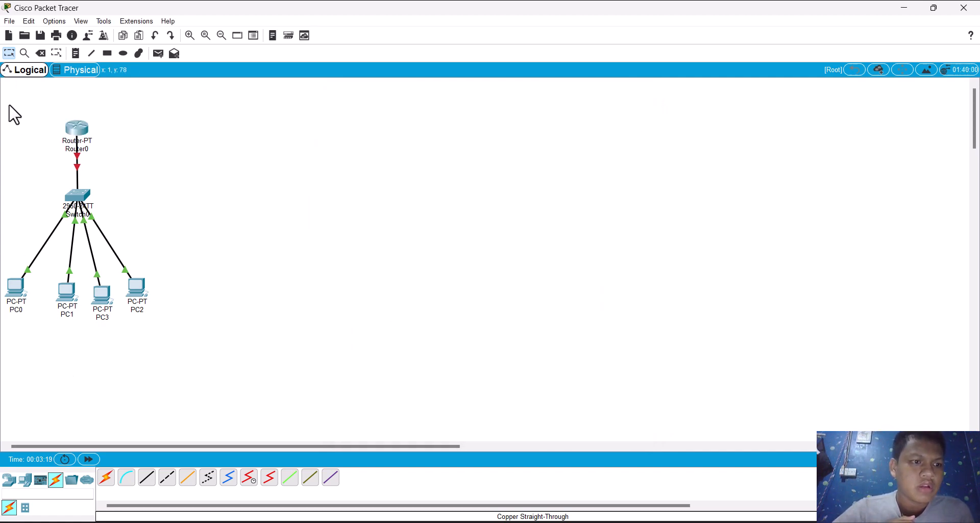
# Step: Duplicate the whole network of router, switch and four PCs, and check the modules of the copied router
pyautogui.moveTo(7, 105); pyautogui.dragTo(197, 360)
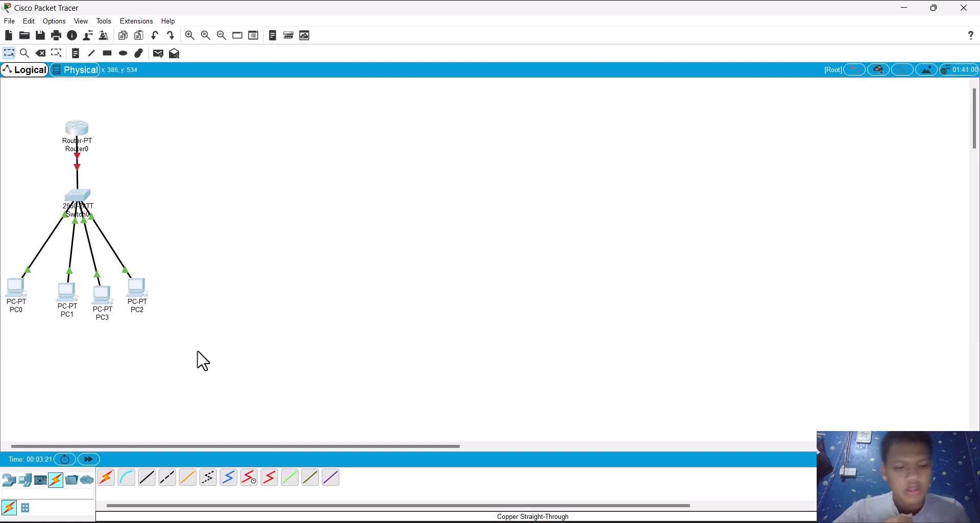
pyautogui.hotkey('ctrl', 'c')
pyautogui.hotkey('ctrl', 'v')
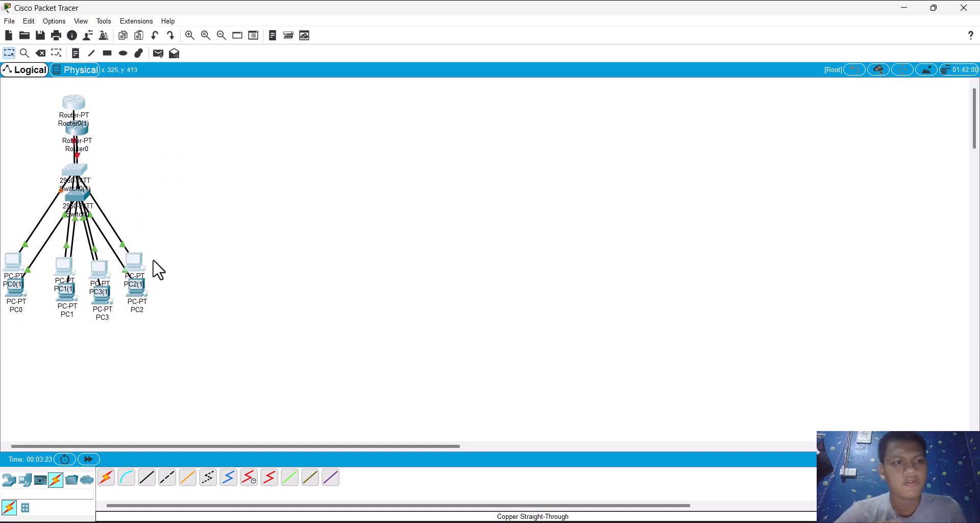
pyautogui.click(80, 105)
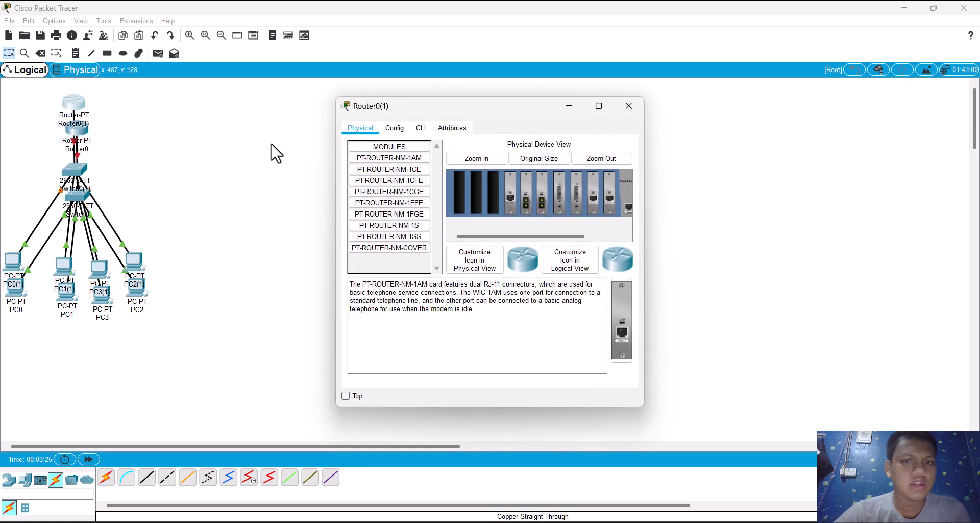
pyautogui.click(636, 108)
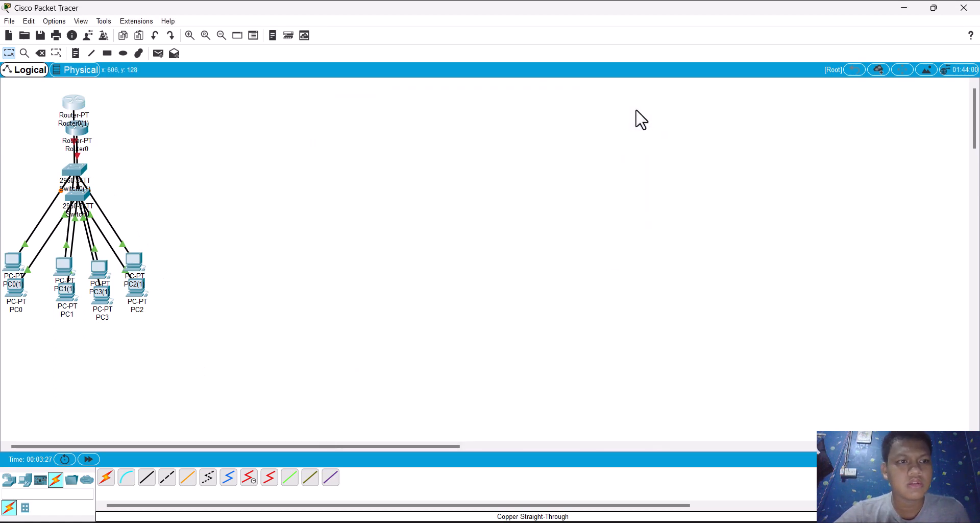
# Step: Undo and redo the paste, and move the copied network to the right of the original
pyautogui.hotkey('ctrl', 'z')
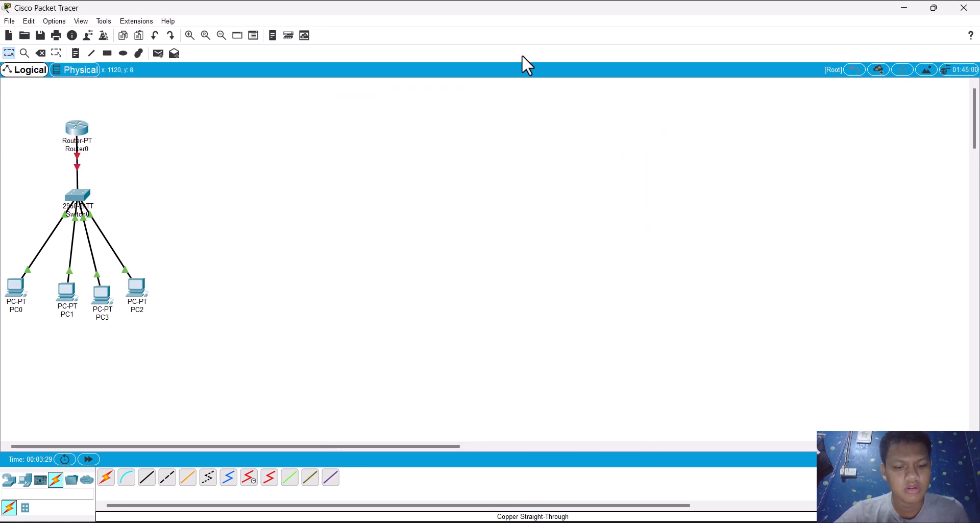
pyautogui.hotkey('ctrl', 'y')
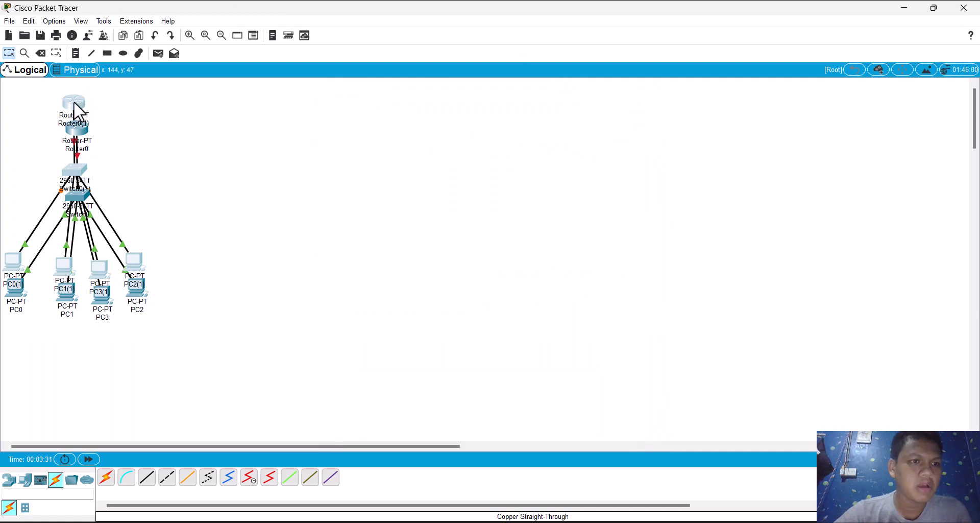
pyautogui.moveTo(74, 101); pyautogui.dragTo(249, 130)
# Step: Paste three more copies of the network and line them up in a row to the right of the first two
pyautogui.hotkey('ctrl', 'v')
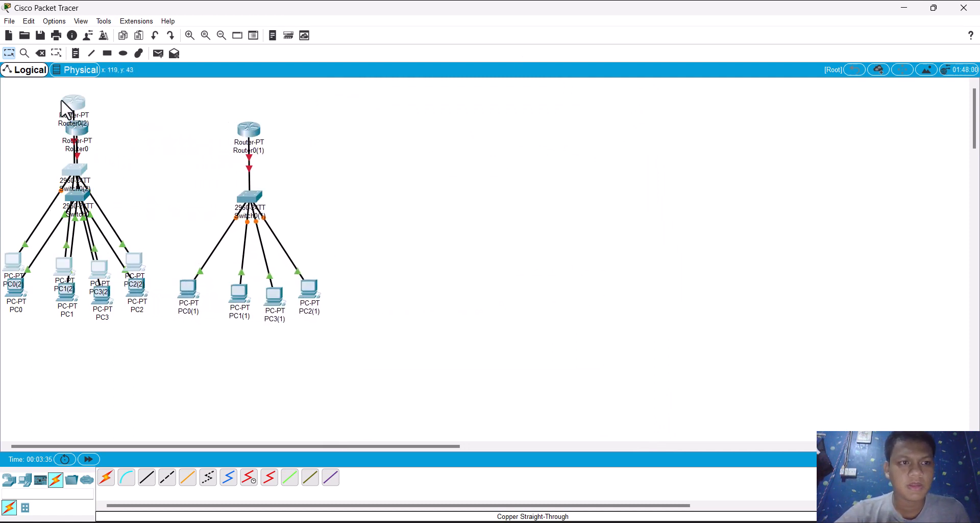
pyautogui.moveTo(69, 103); pyautogui.dragTo(407, 125)
pyautogui.hotkey('ctrl', 'v')
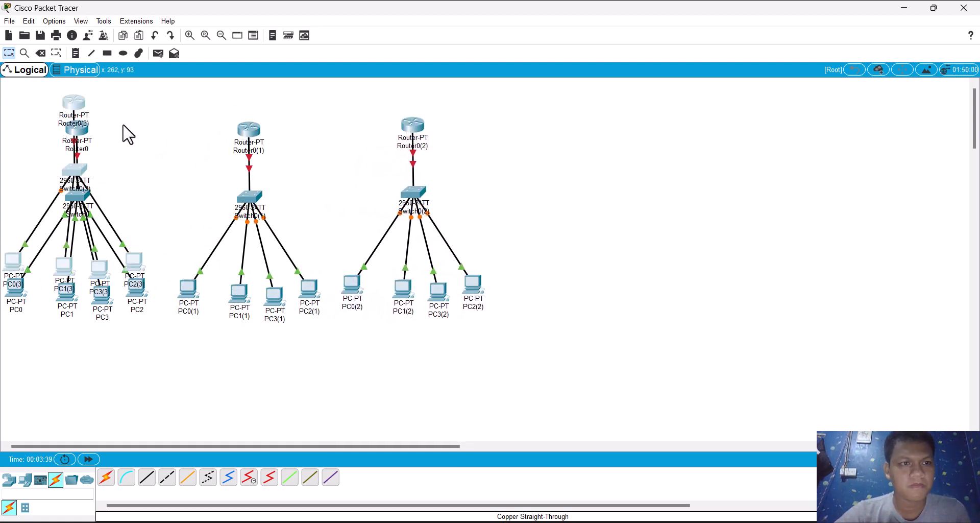
pyautogui.moveTo(72, 100); pyautogui.dragTo(583, 119)
pyautogui.hotkey('ctrl', 'v')
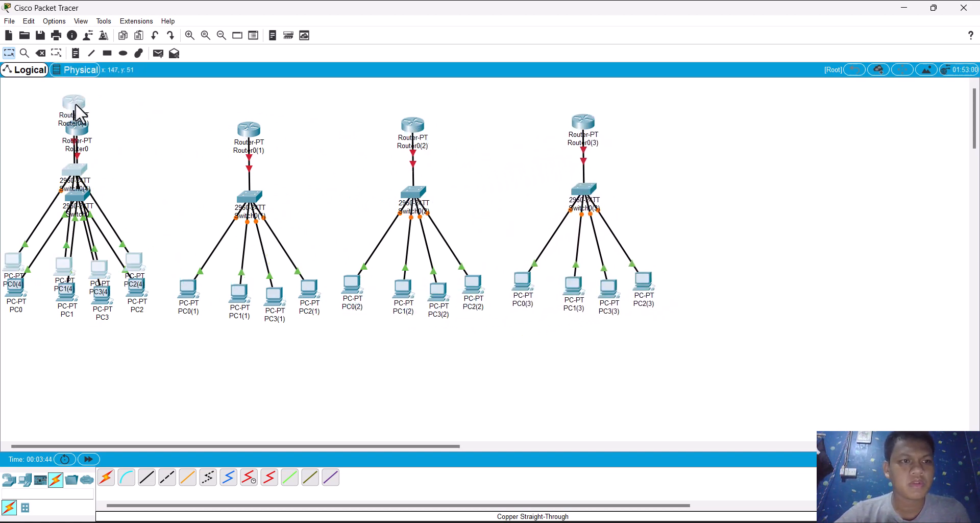
pyautogui.moveTo(77, 112); pyautogui.dragTo(758, 137)
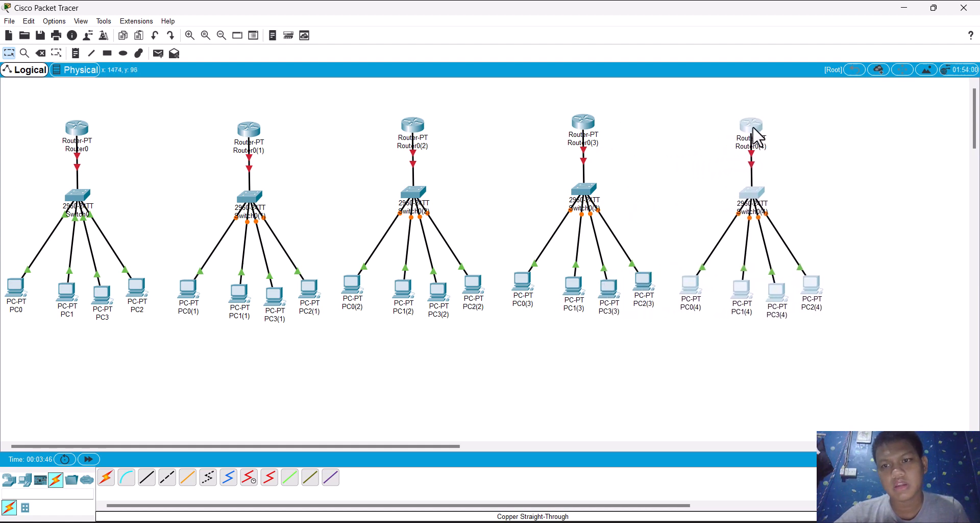
# Step: Add the text note "IP A=125.10.10.1" over the name label of Router0
pyautogui.click(76, 53)
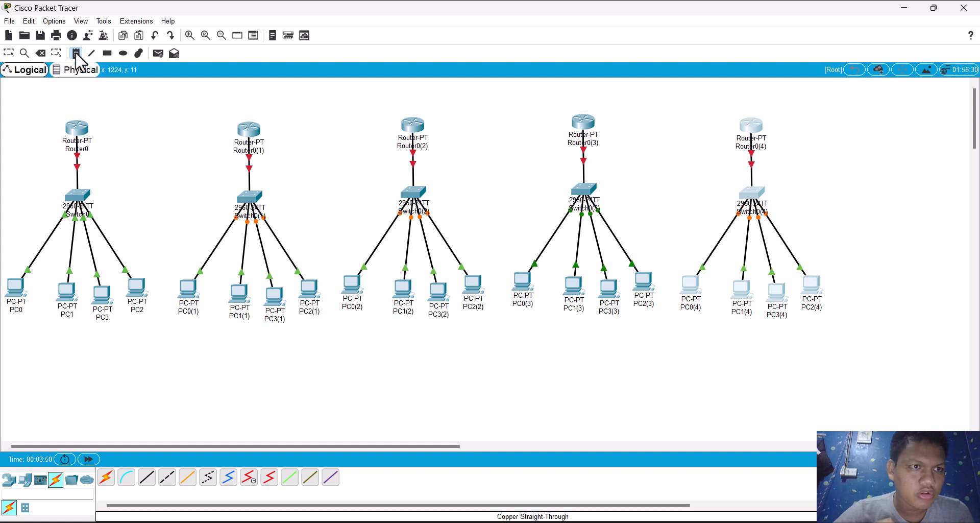
pyautogui.click(61, 144)
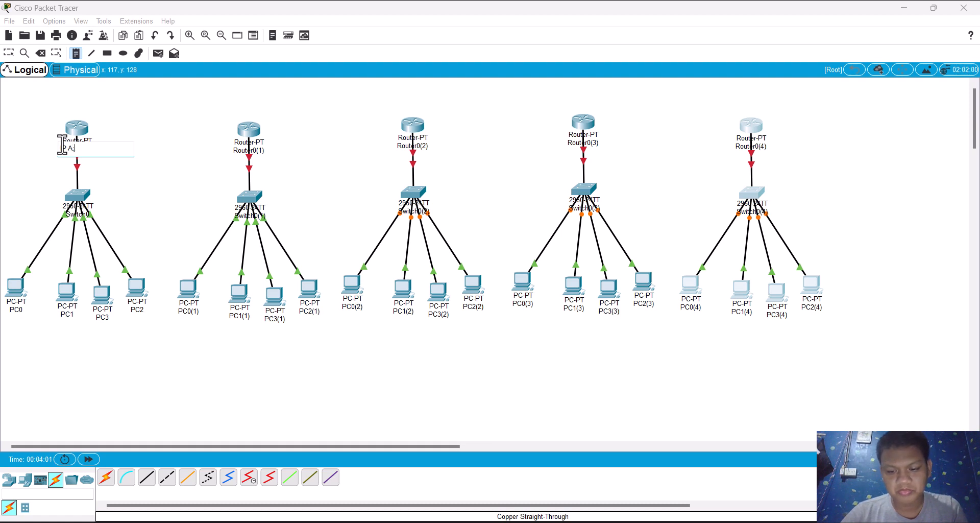
pyautogui.write('=125.10.10.1')
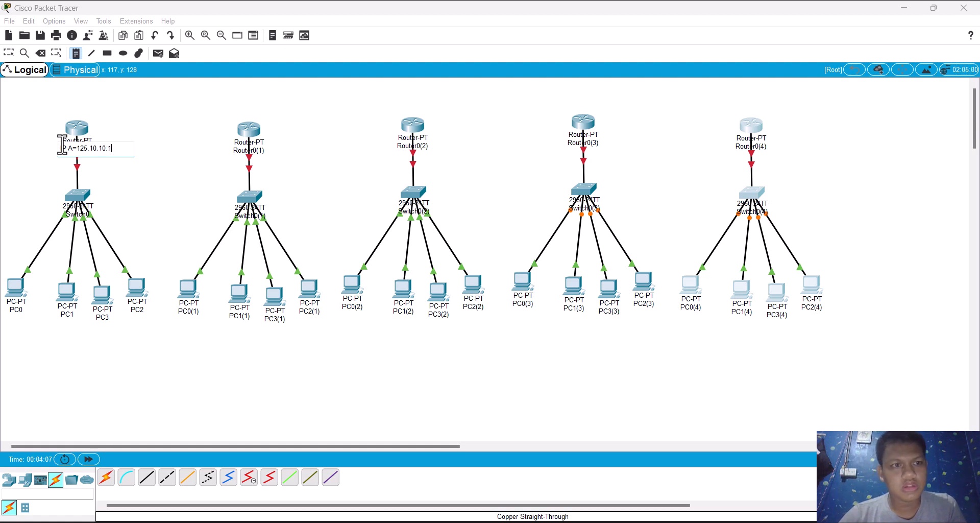
pyautogui.click(151, 191)
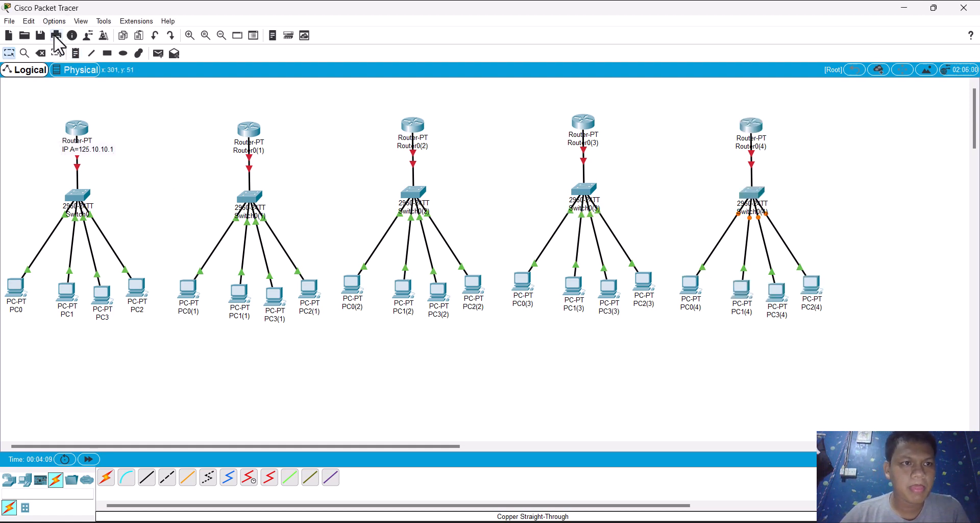
# Step: Add the text note "IP B" over the name label of Router0(1)
pyautogui.click(75, 53)
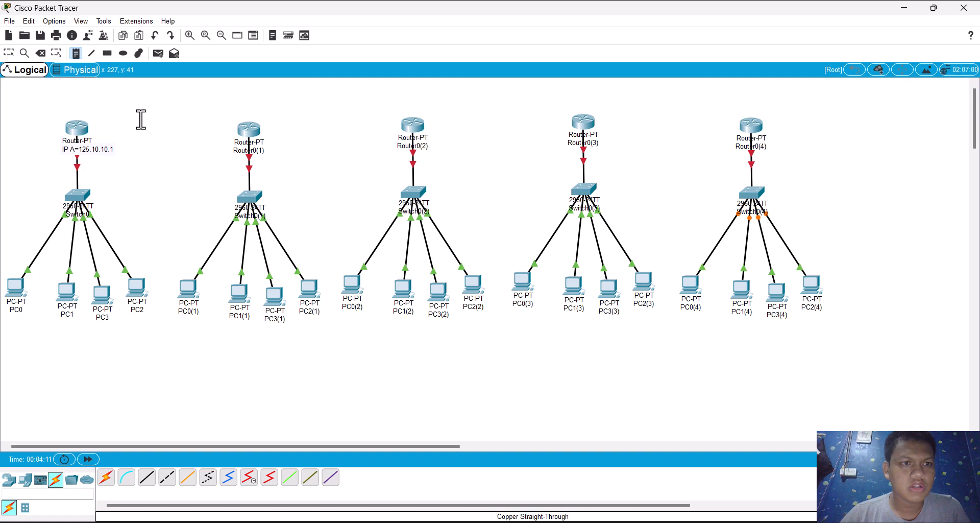
pyautogui.click(237, 146)
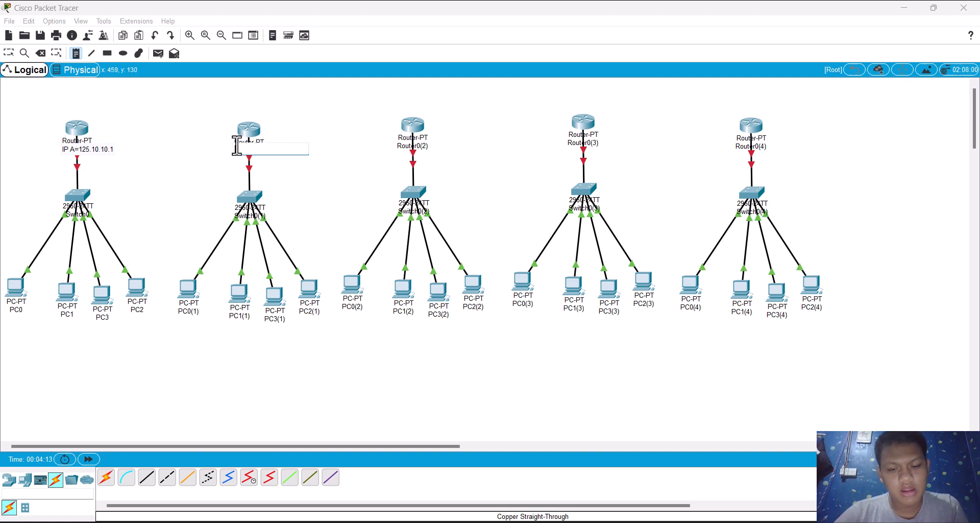
pyautogui.write('IP B')
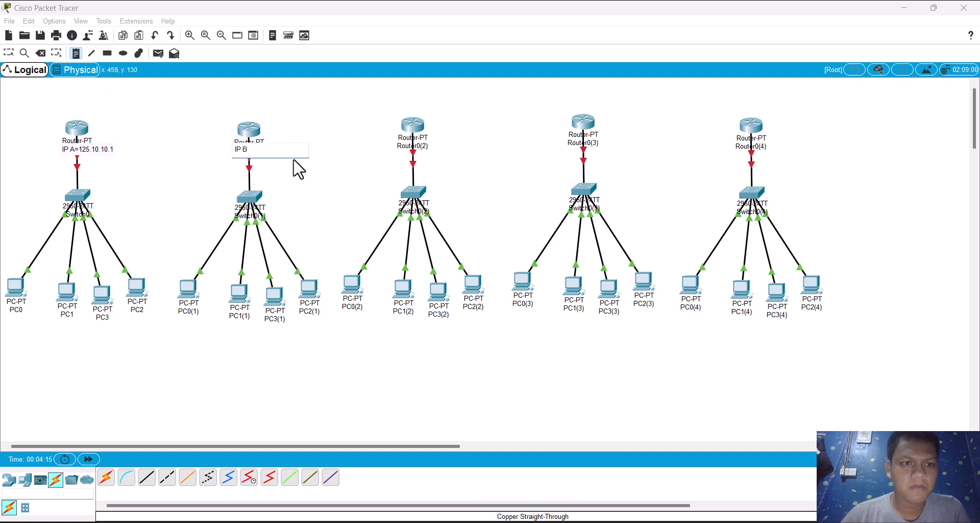
pyautogui.press('Escape')
pyautogui.moveTo(325, 167); pyautogui.dragTo(357, 156)
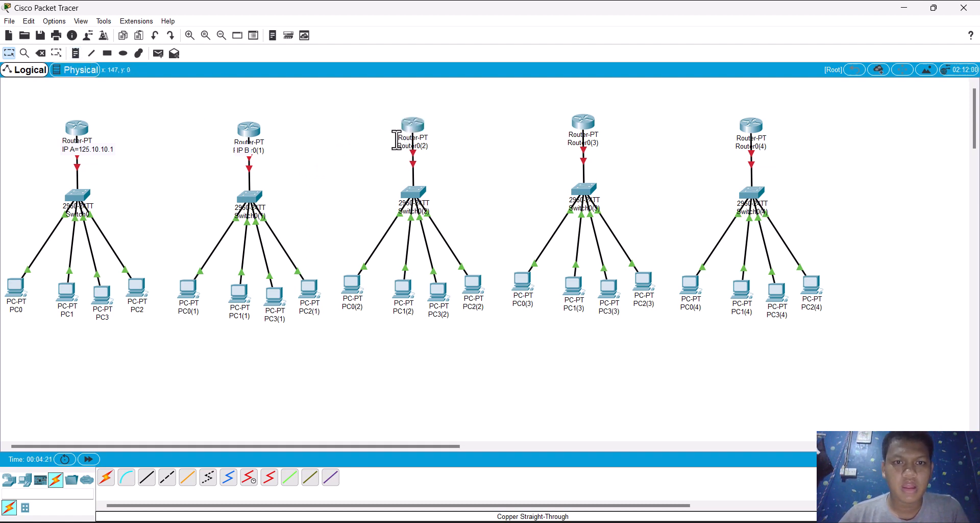
# Step: Add the text note "IP C" over the name label of Router0(2)
pyautogui.click(74, 53)
pyautogui.click(401, 138)
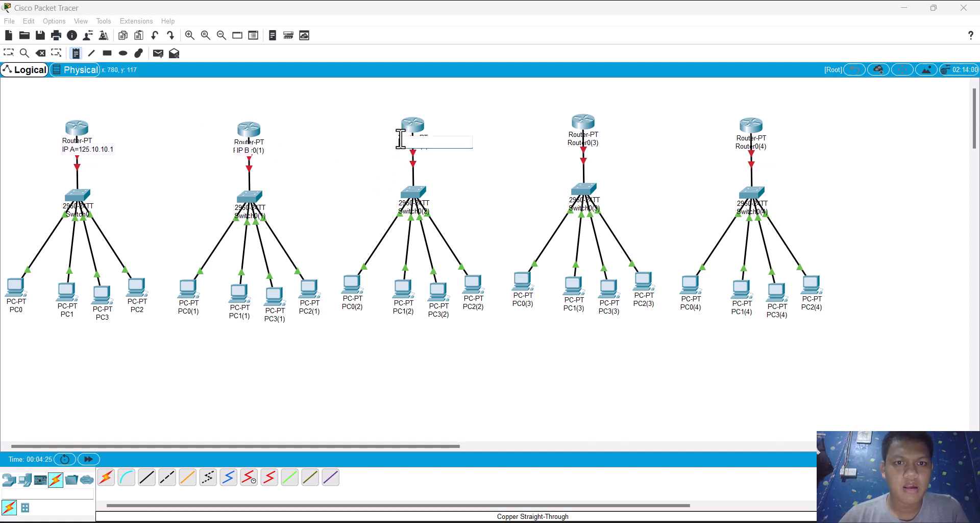
pyautogui.write('P C')
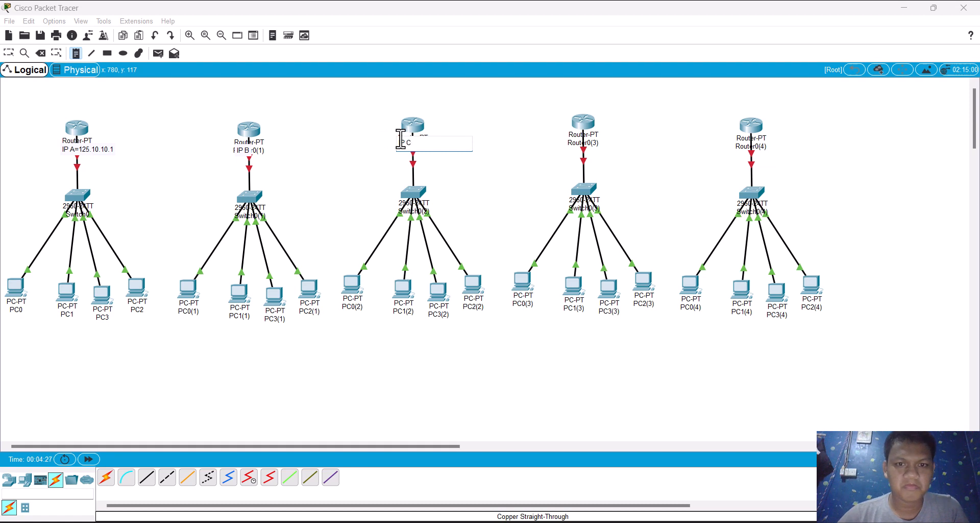
pyautogui.press('Escape')
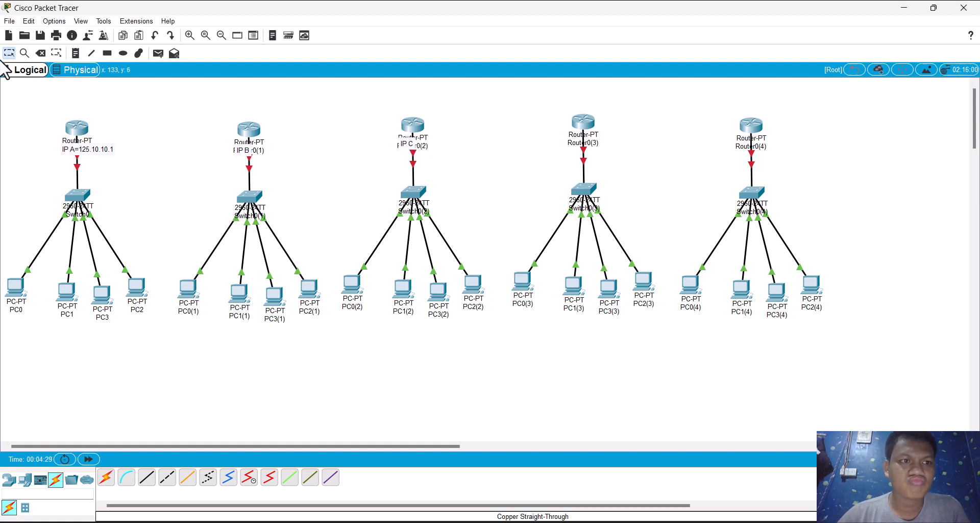
# Step: Add the text note "IP B" over the name label of Router0(3)
pyautogui.click(75, 54)
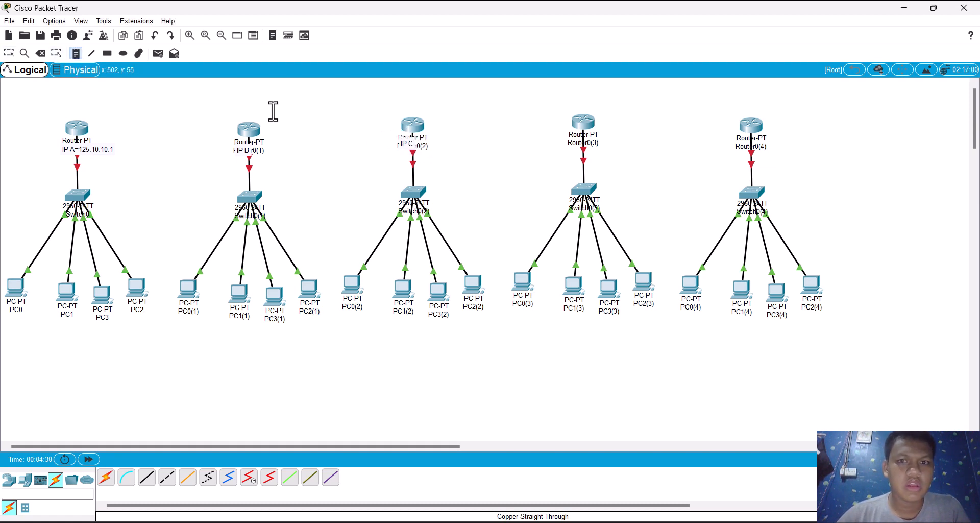
pyautogui.click(570, 138)
pyautogui.write('IP B')
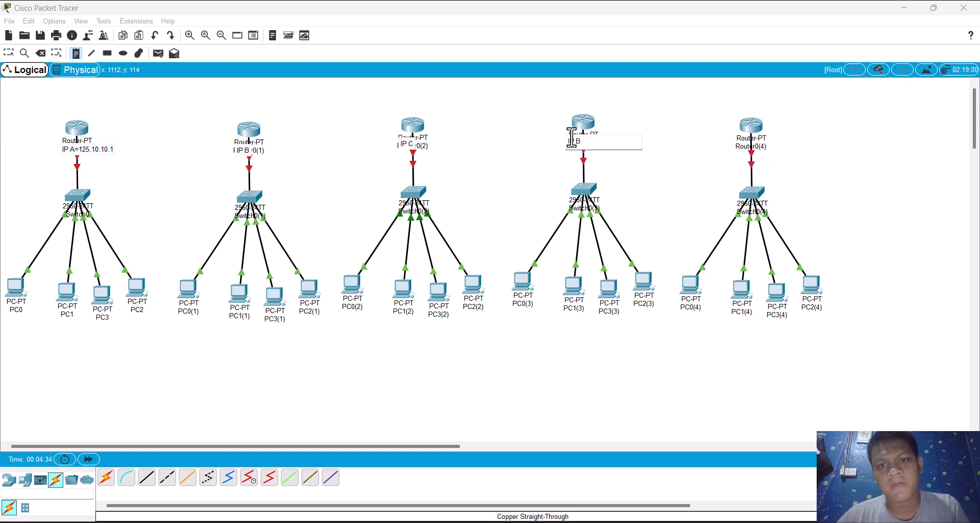
pyautogui.press('Escape')
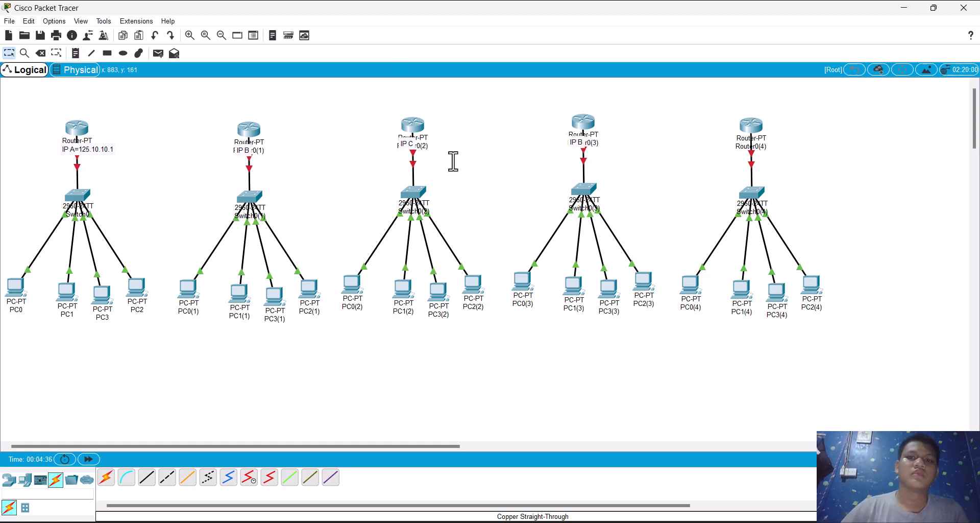
# Step: Add the text note "IP A" over the name label of Router0(4)
pyautogui.click(75, 53)
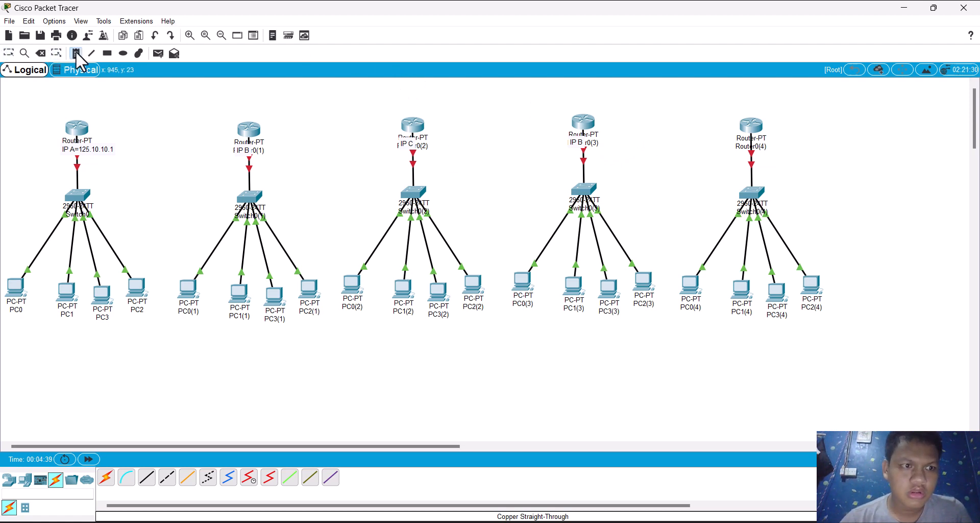
pyautogui.click(730, 143)
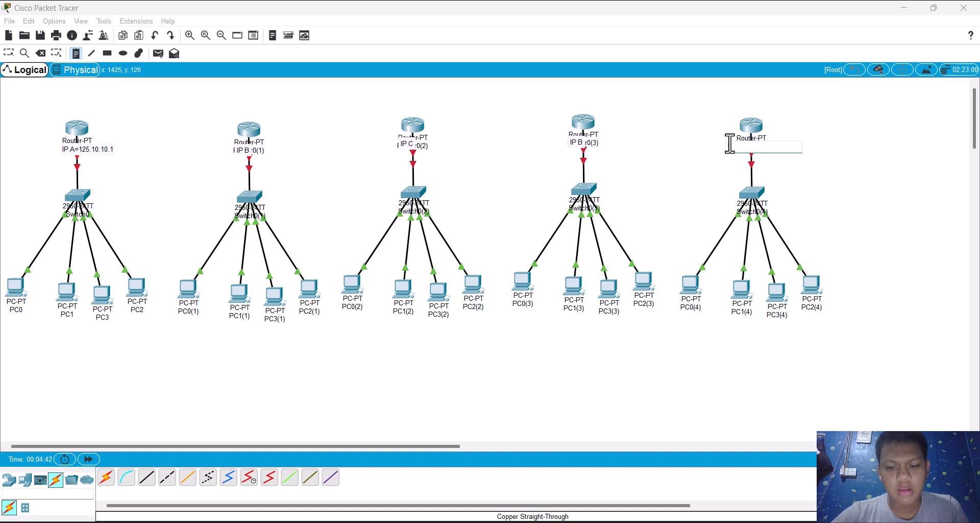
pyautogui.write('IP')
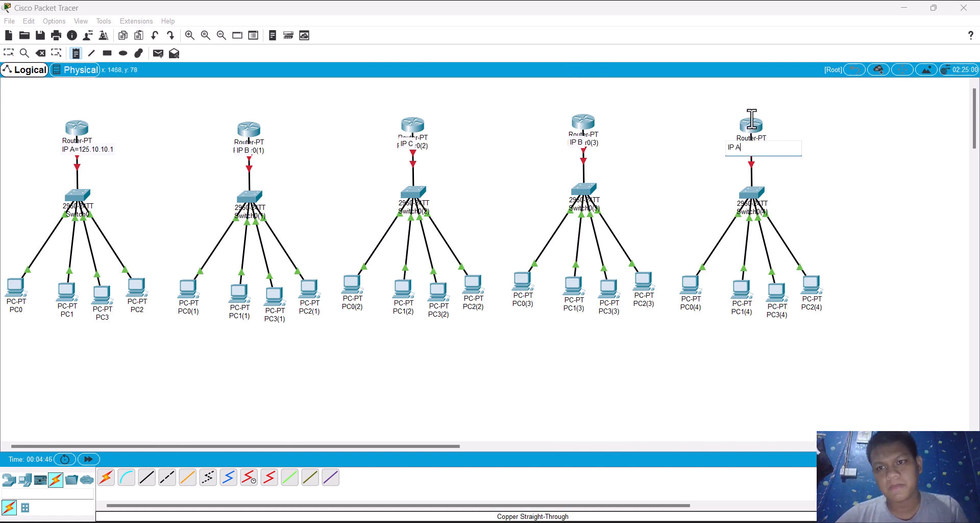
pyautogui.write(' A')
pyautogui.press('Escape')
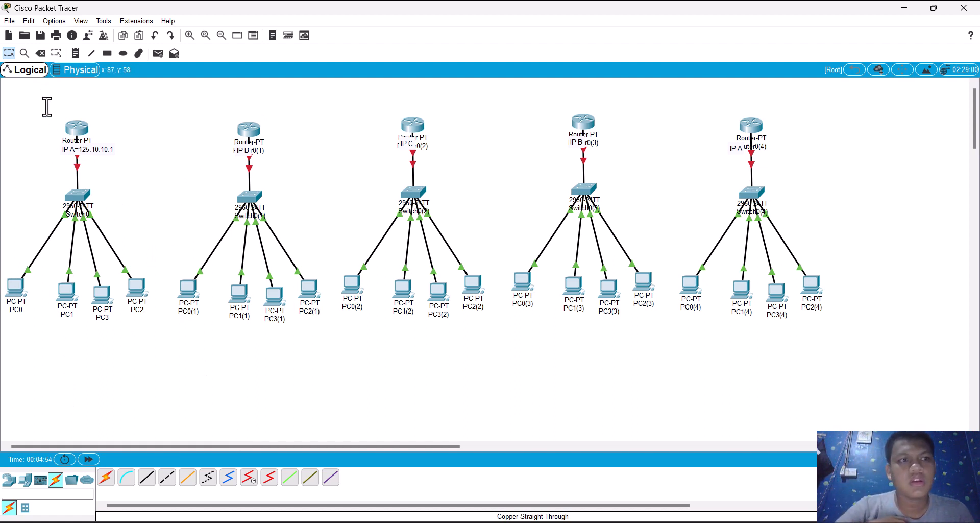
# Step: Add a text note "IP B" in the empty space between and slightly above the first two routers
pyautogui.click(75, 54)
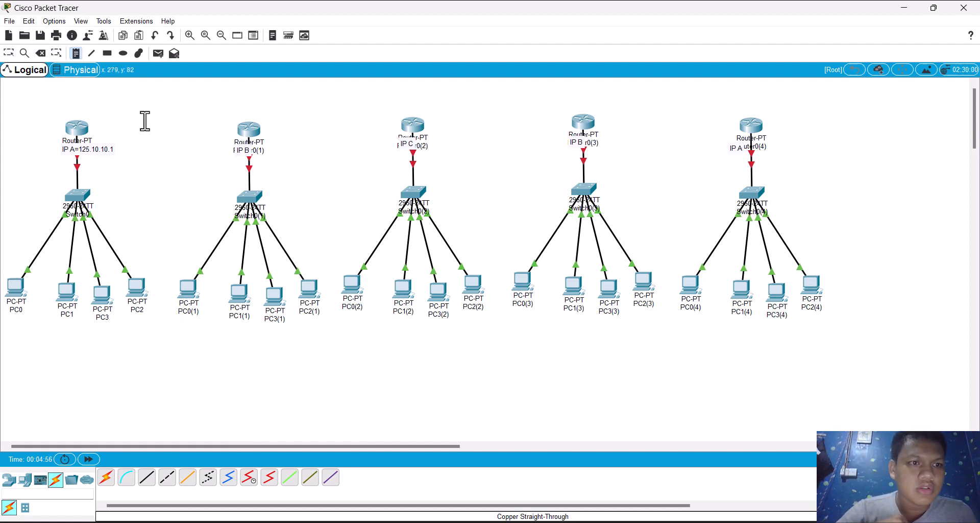
pyautogui.click(142, 101)
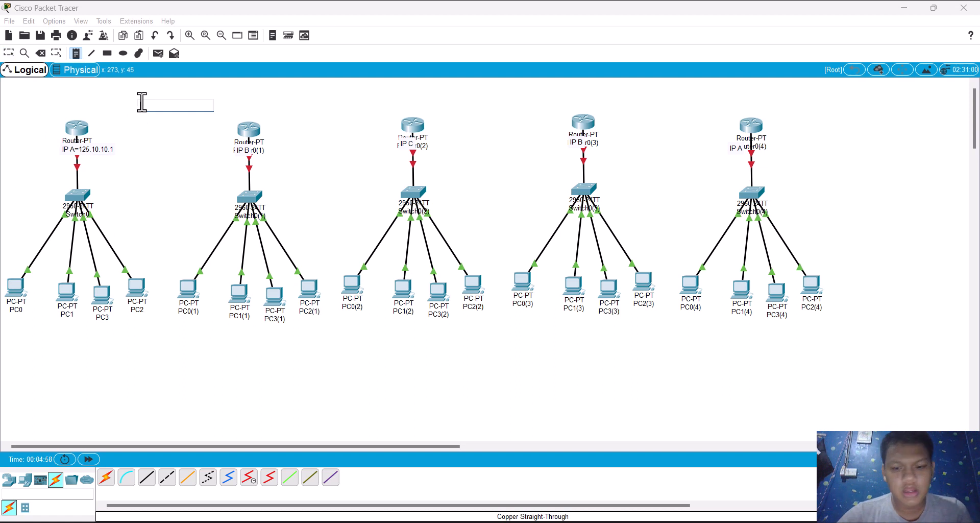
pyautogui.write('IP B')
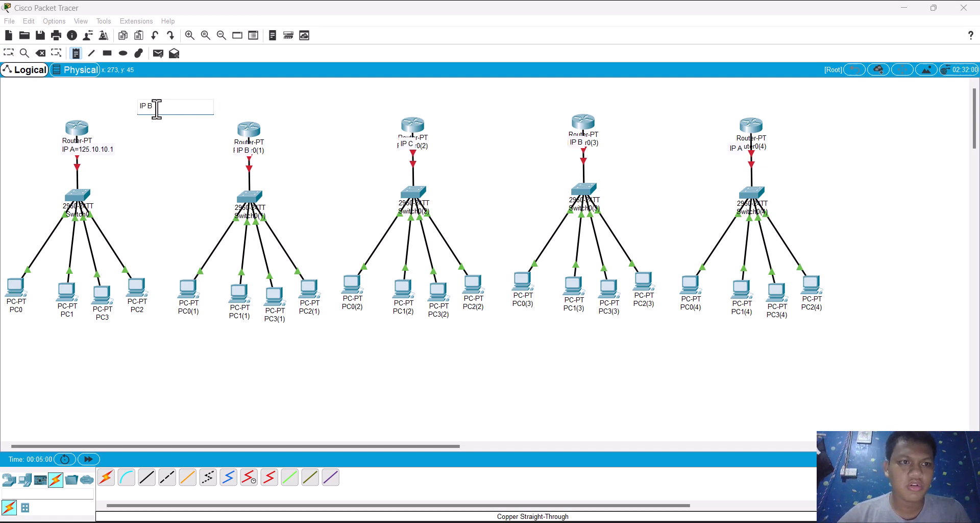
pyautogui.press('Return')
pyautogui.press('Escape')
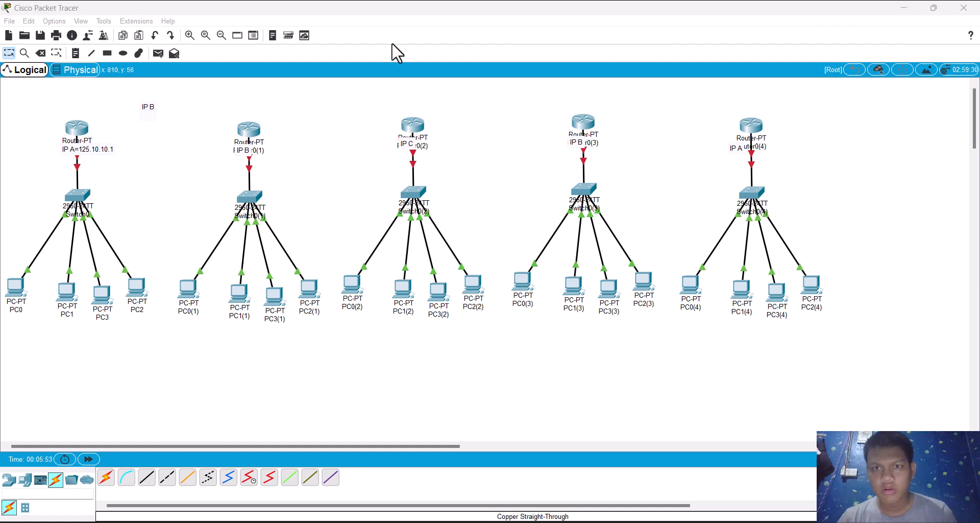
# Step: Extend the "IP B" note below Router0(1) to read "IP B=168.10.11.1"
pyautogui.doubleClick(252, 152)
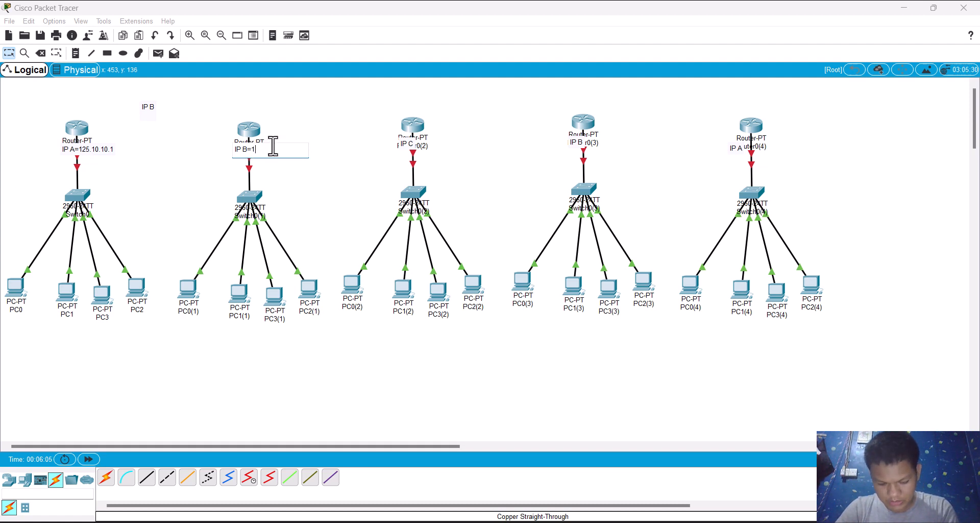
pyautogui.write('1')
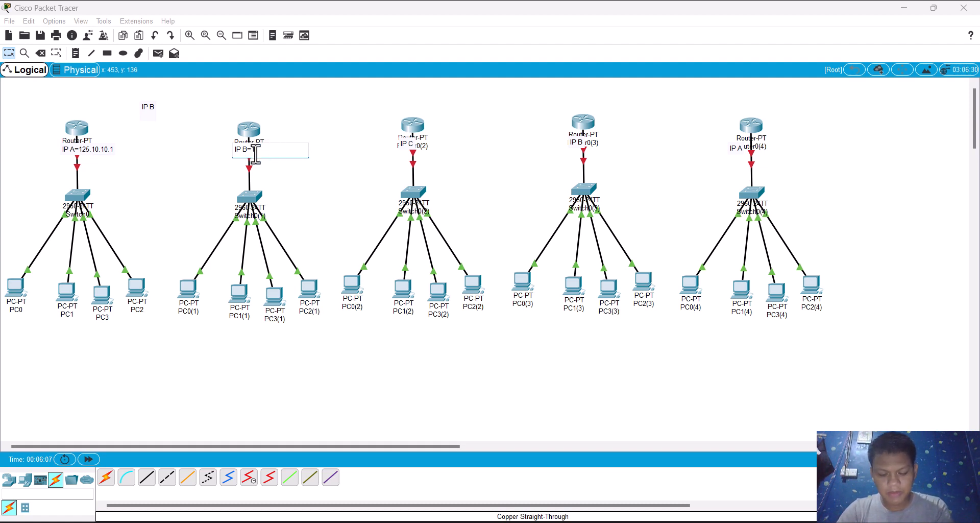
pyautogui.write('68')
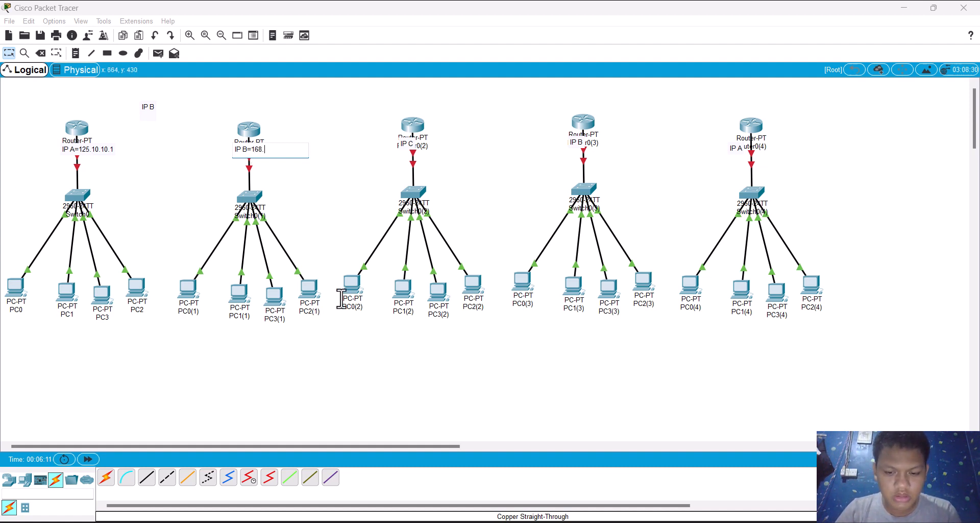
pyautogui.write('.10.11.1')
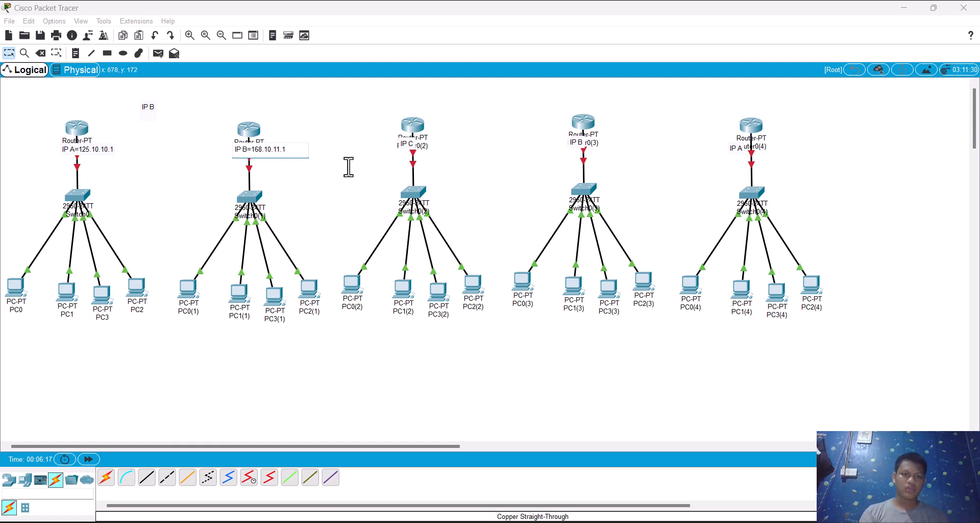
# Step: Extend the "IP C" note below Router0(2) to read "IP C=198.10.12.1"
pyautogui.click(408, 144)
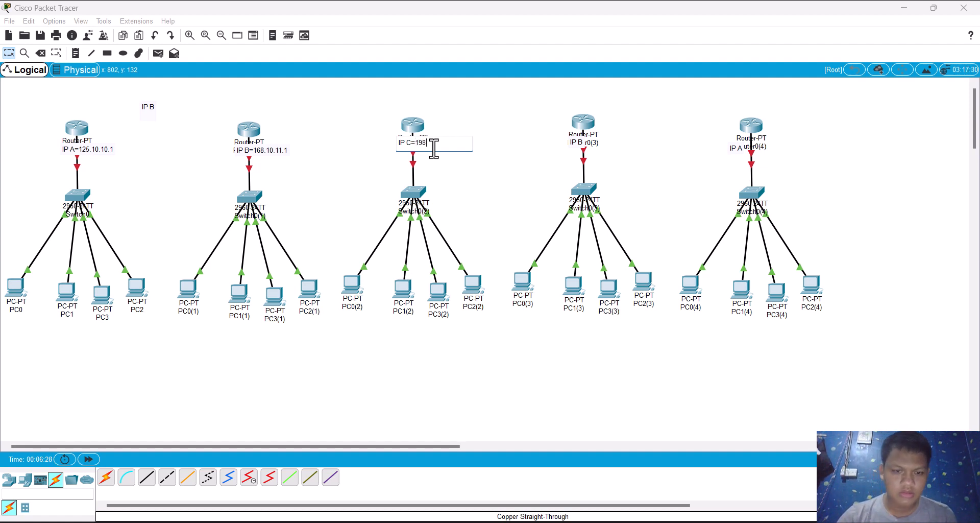
pyautogui.write('198.10.12.1')
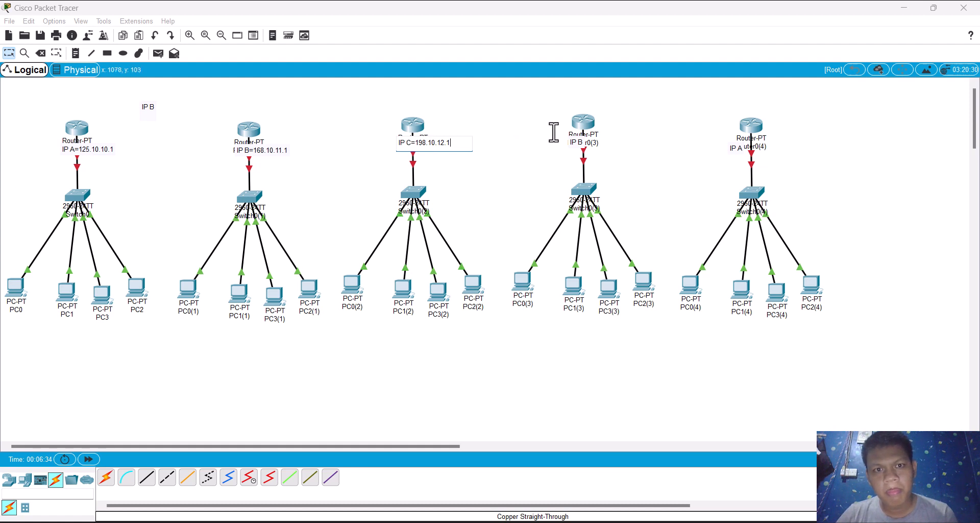
# Step: Extend the "IP B" note below Router0(3) to read "IP B=162.10.13.1"
pyautogui.click(587, 144)
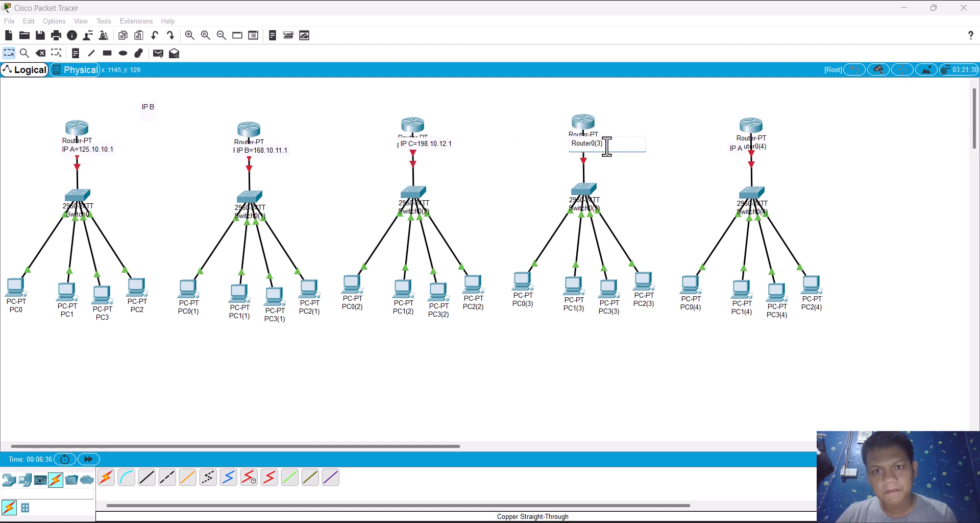
pyautogui.moveTo(491, 179); pyautogui.dragTo(560, 142)
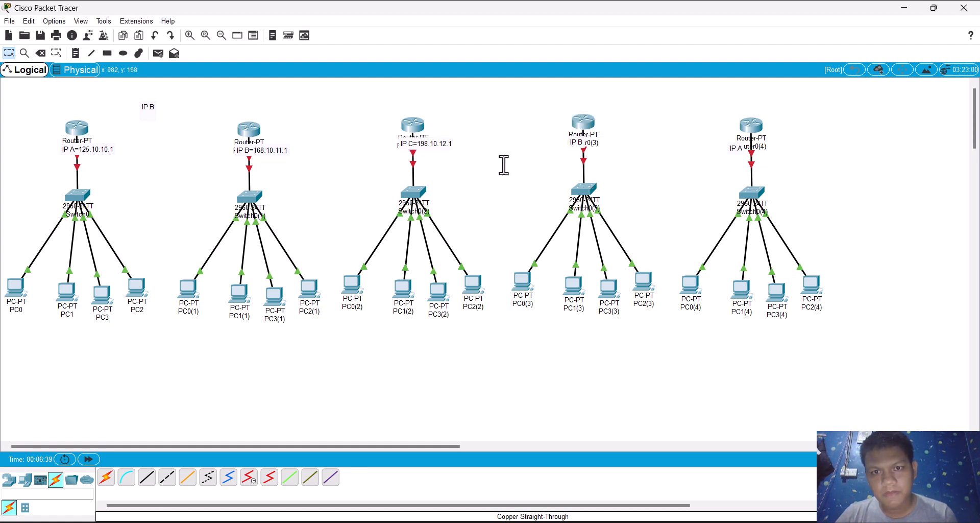
pyautogui.doubleClick(582, 143)
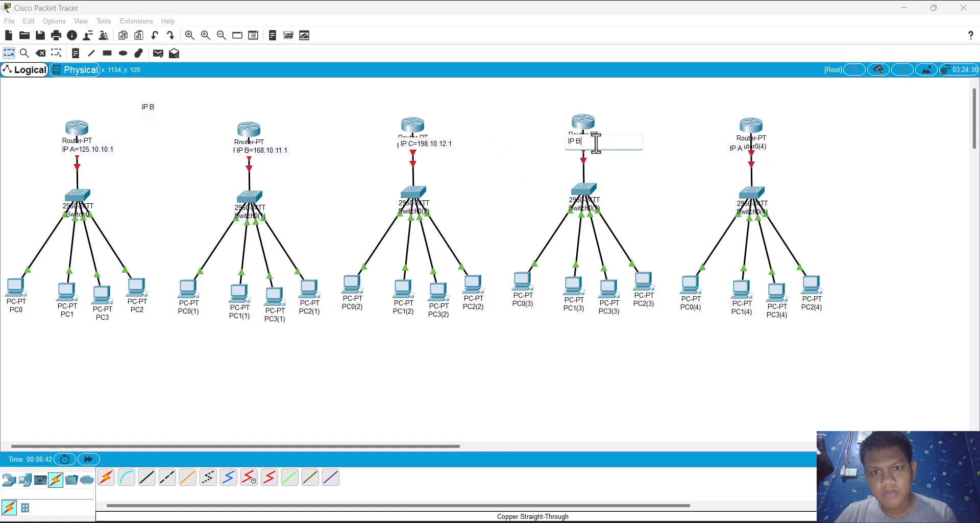
pyautogui.press('BackSpace')
pyautogui.press('BackSpace')
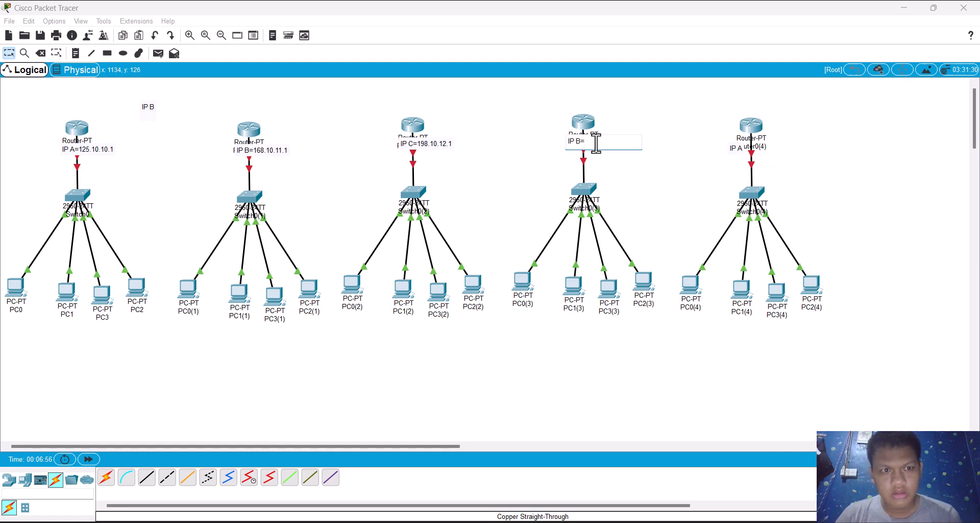
pyautogui.write('162')
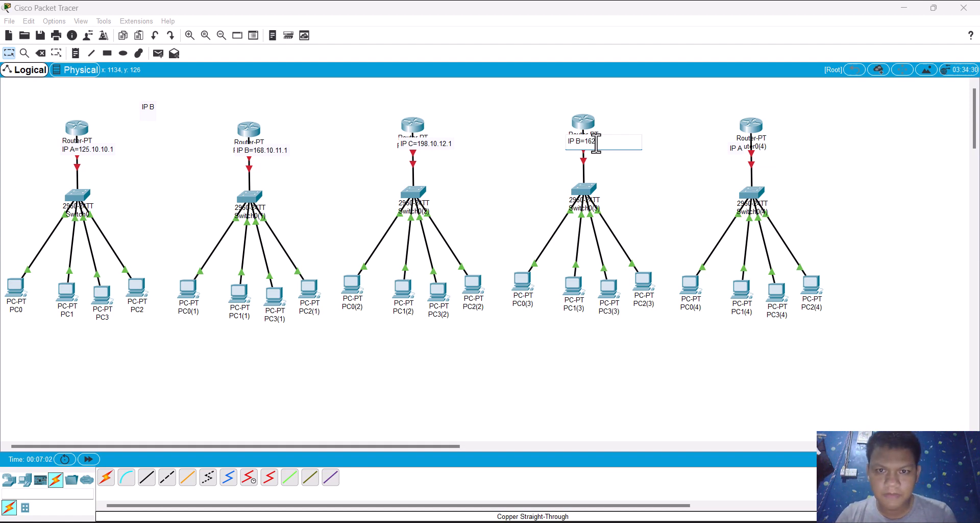
pyautogui.write('.10.')
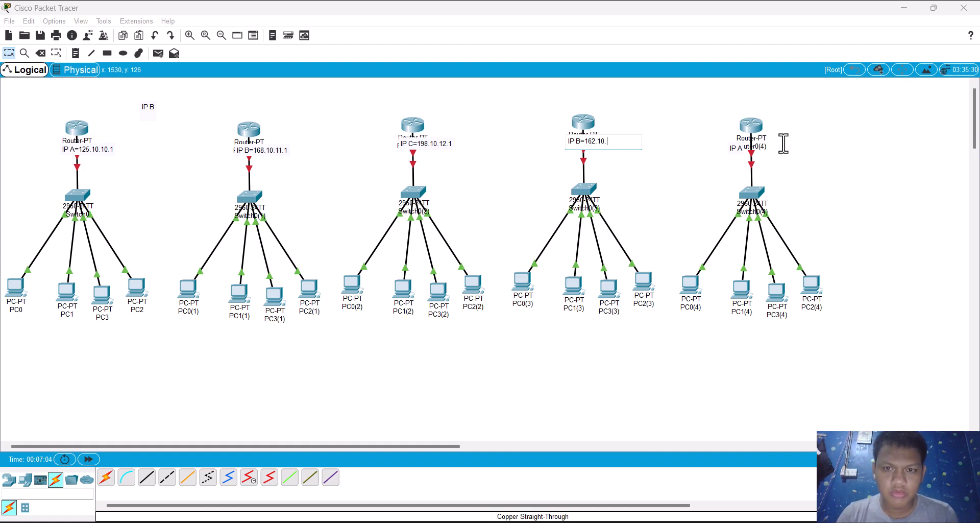
pyautogui.write('13')
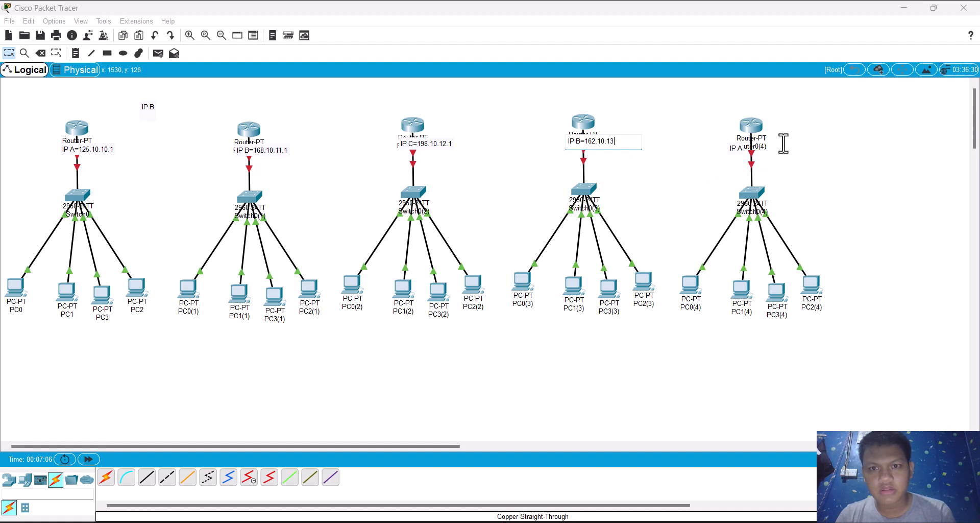
pyautogui.write('.1')
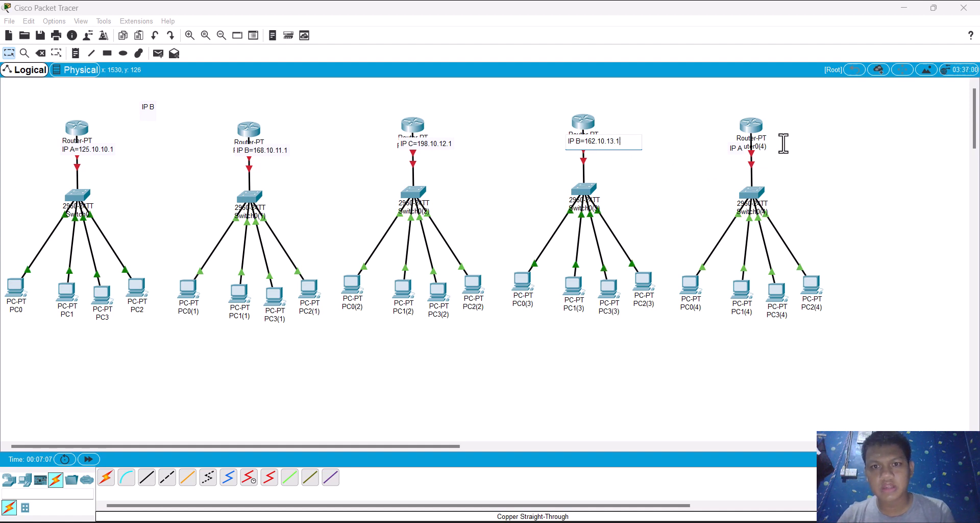
# Step: Extend the "IP A" note below Router0(4) to read "IP A=121.10.14.1"
pyautogui.doubleClick(736, 145)
pyautogui.write('A')
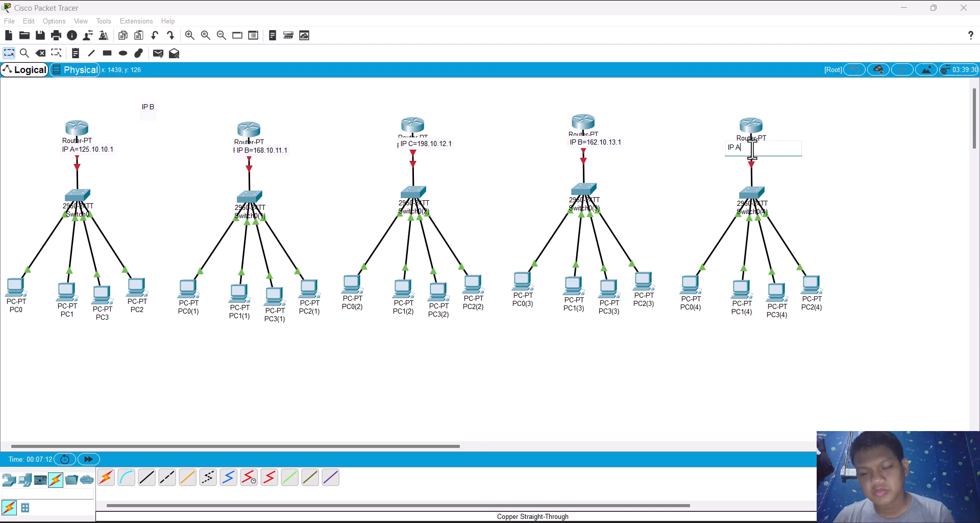
pyautogui.write('=12')
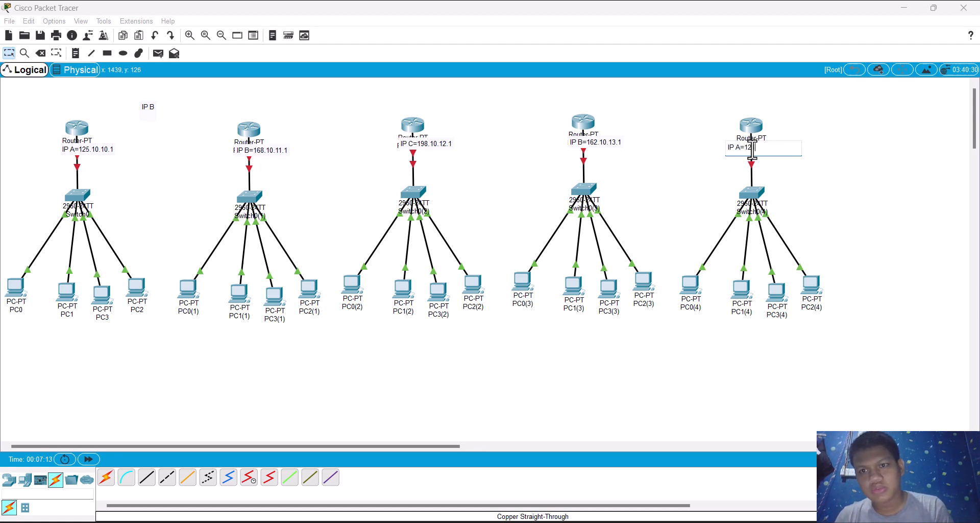
pyautogui.write('1.10.14.1')
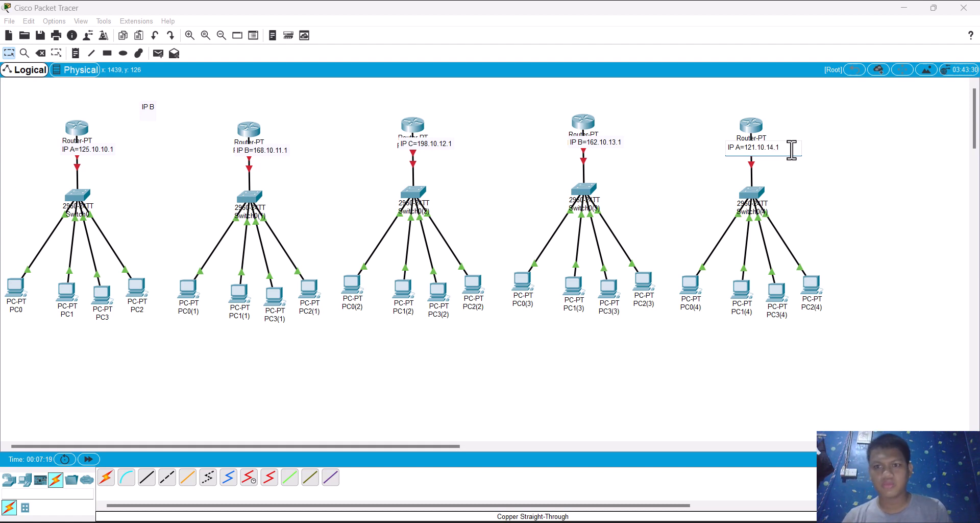
pyautogui.click(662, 155)
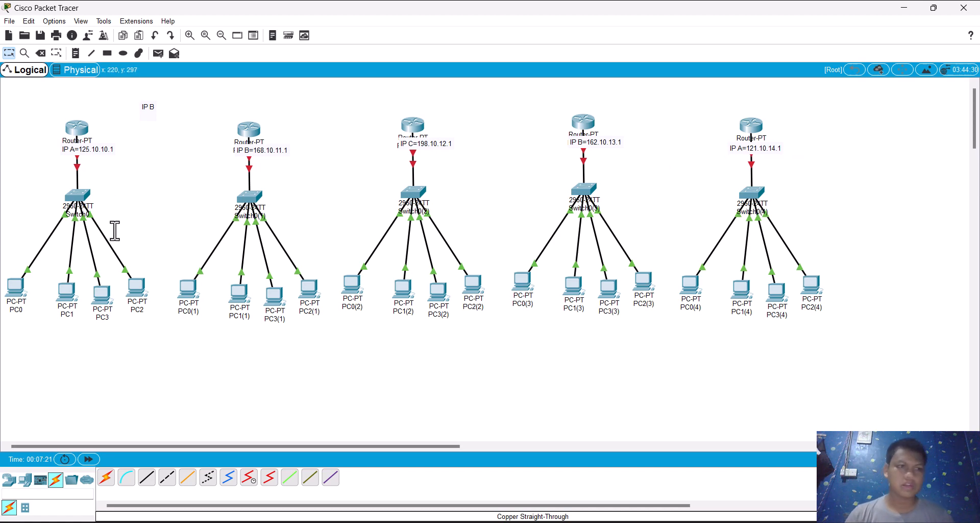
# Step: Copy the address 125.10.10.1 from the "IP A" note below Router0
pyautogui.moveTo(80, 143)
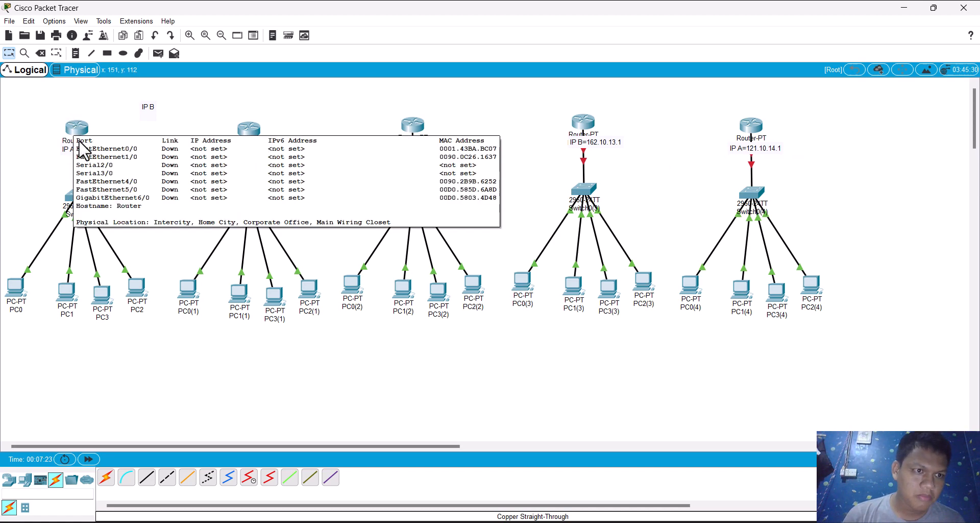
pyautogui.doubleClick(83, 152)
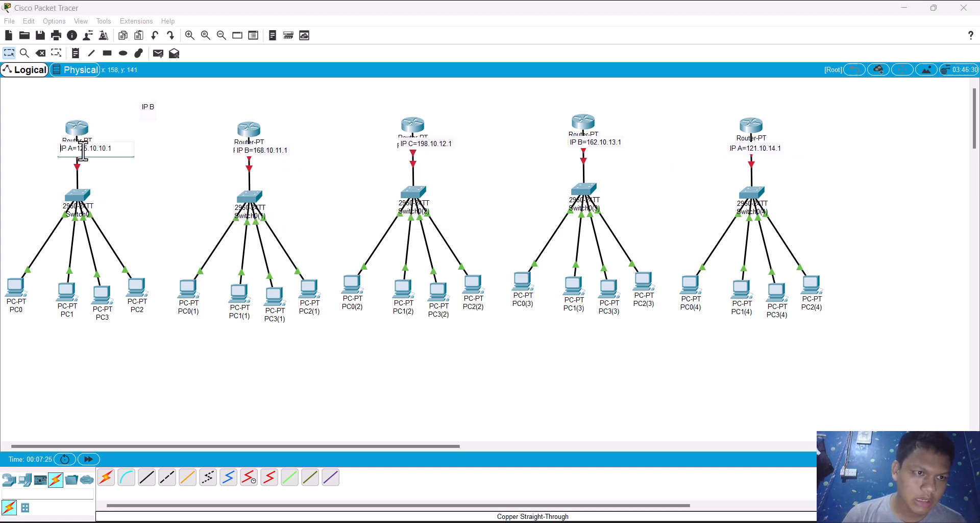
pyautogui.moveTo(120, 149); pyautogui.dragTo(77, 151)
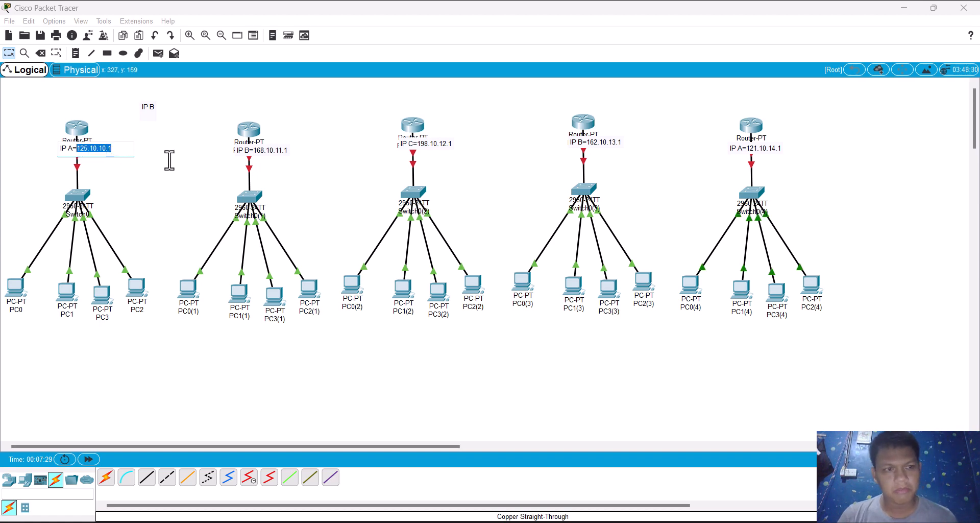
# Step: Turn on Router0's FastEthernet0/0 port and assign it IP address 125.10.10.1 with subnet mask 255.0.0.0
pyautogui.click(84, 129)
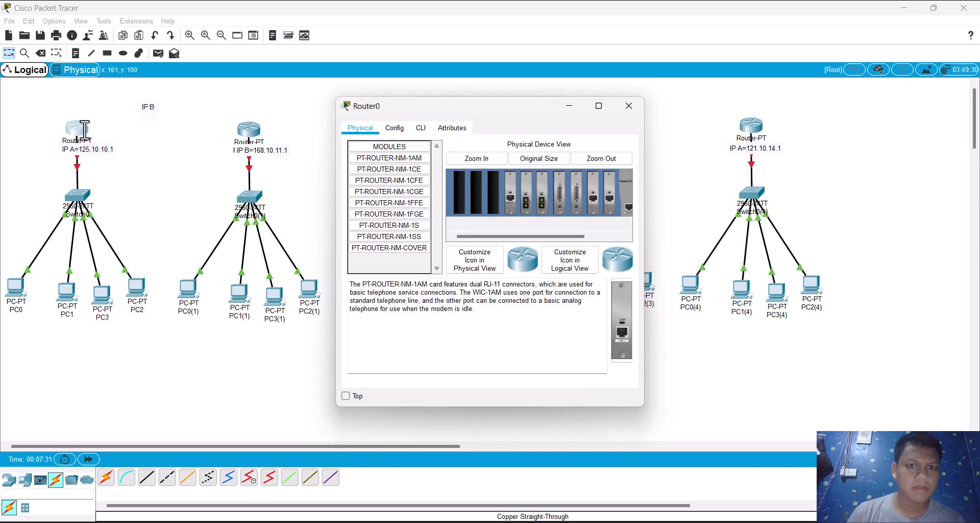
pyautogui.click(399, 131)
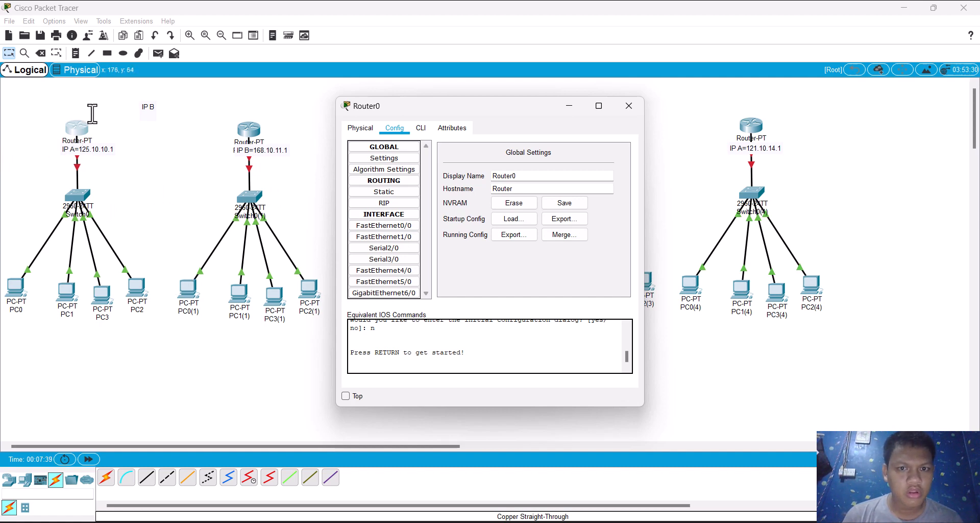
pyautogui.click(396, 227)
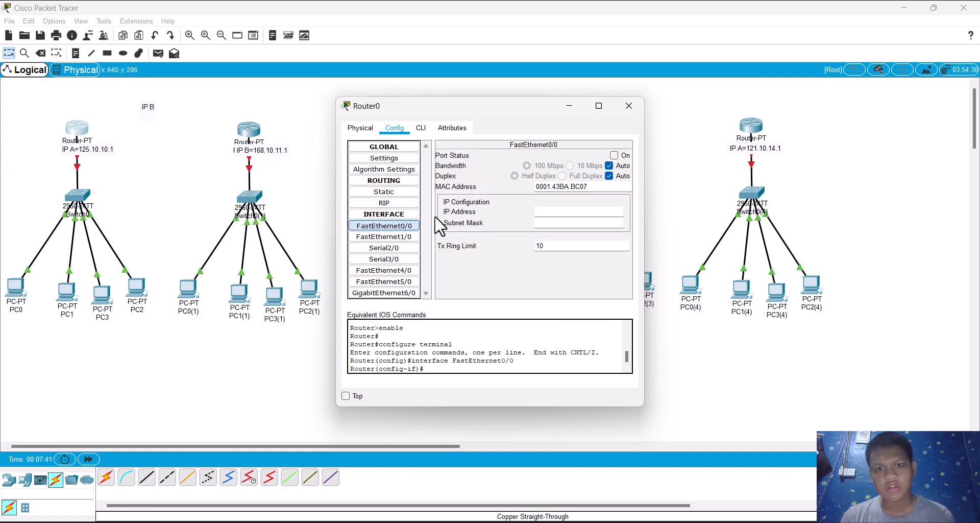
pyautogui.click(614, 154)
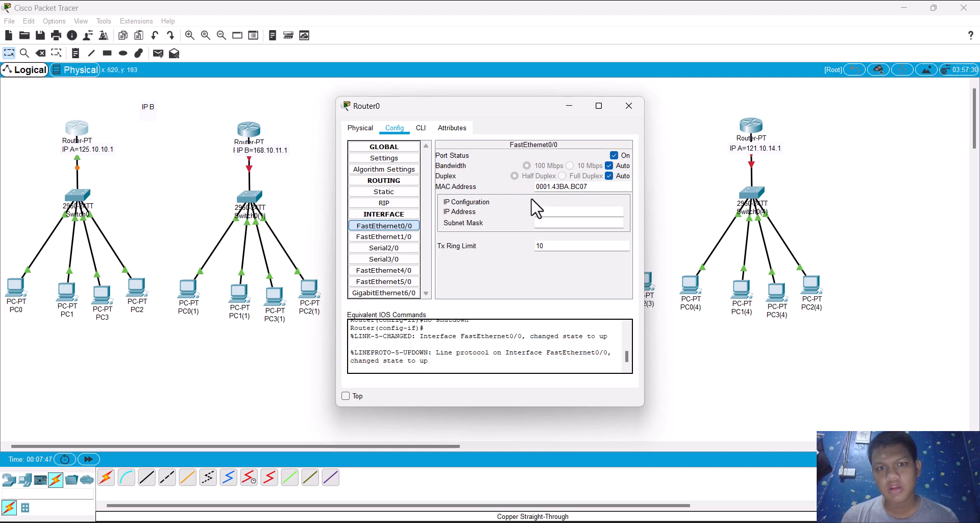
pyautogui.click(560, 211)
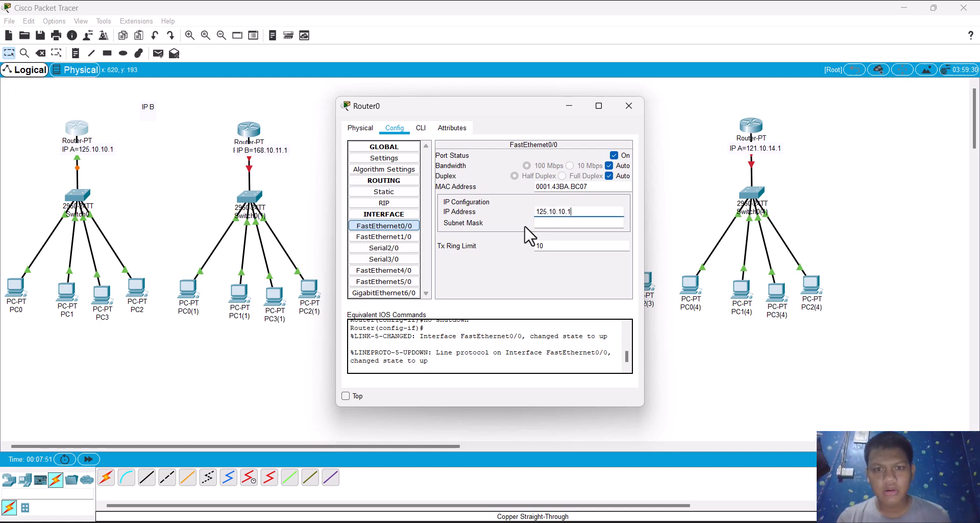
pyautogui.press('Return')
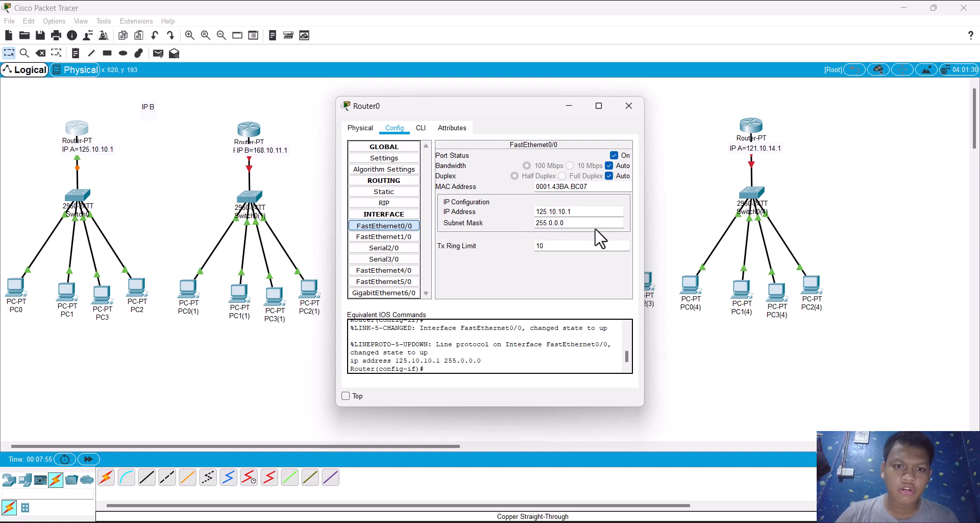
# Step: Set PC0's static IPv4 gateway to 125.10.10.1 in its global settings
pyautogui.click(19, 291)
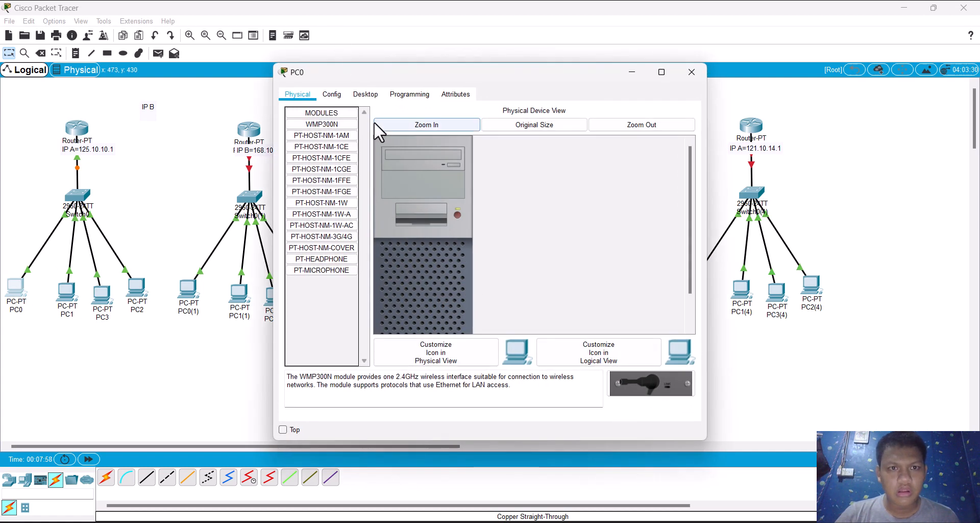
pyautogui.click(396, 97)
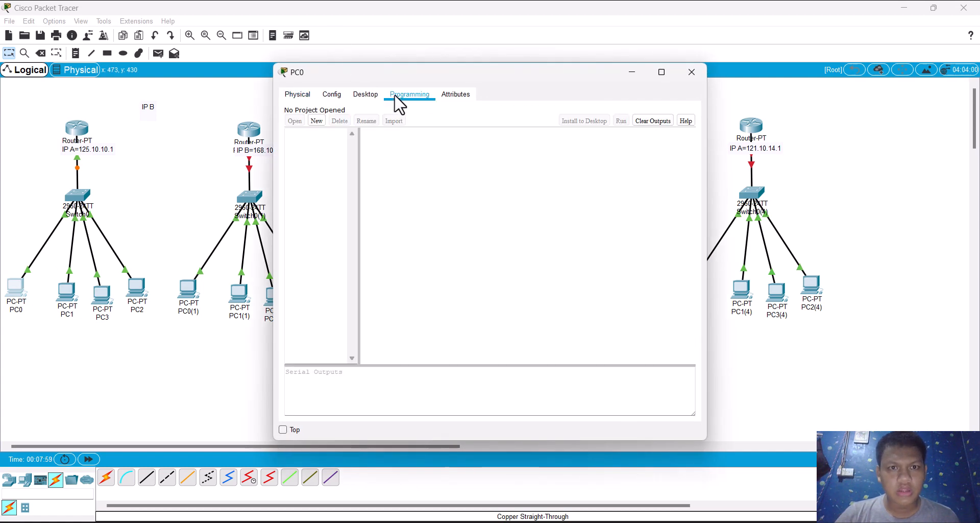
pyautogui.click(332, 95)
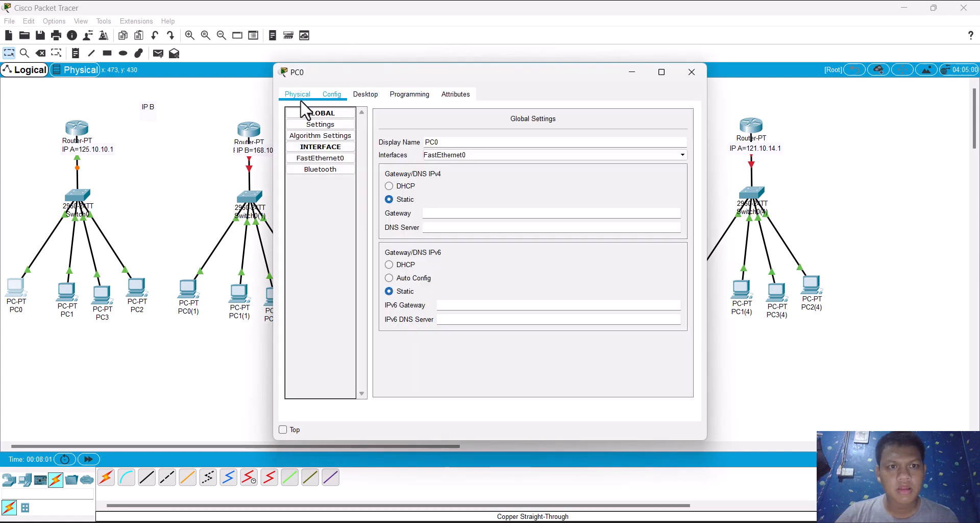
pyautogui.click(437, 211)
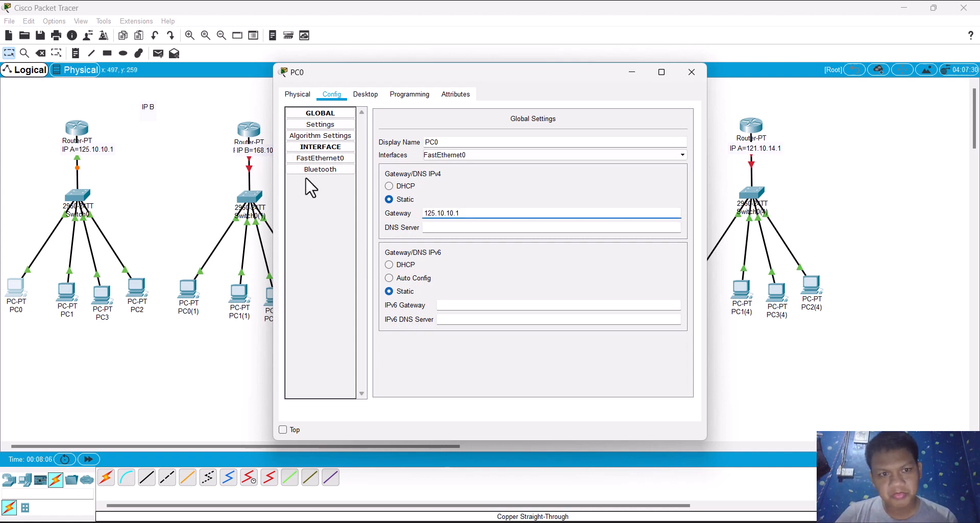
# Step: Assign FastEthernet0 the static IP address 125.10.10.2 on PC0 and 125.10.10.3 on PC1
pyautogui.click(301, 159)
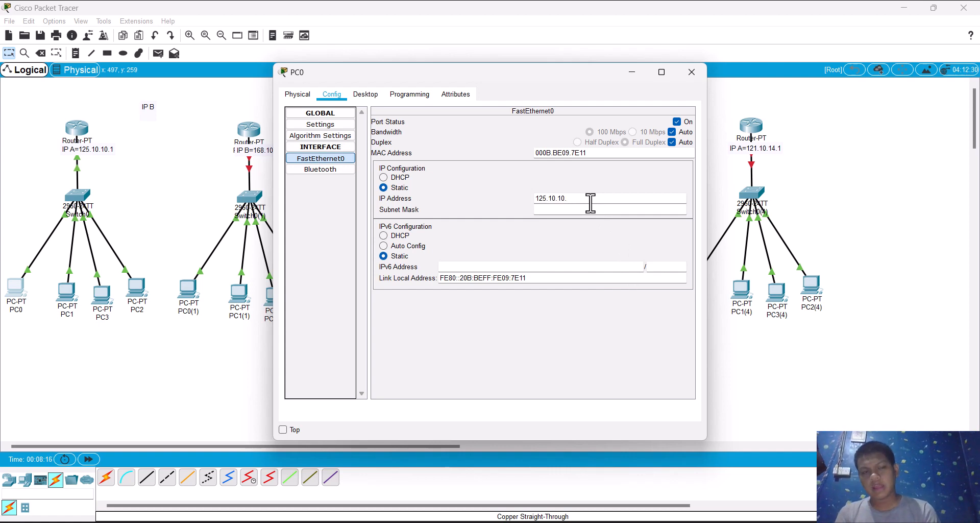
pyautogui.write('1')
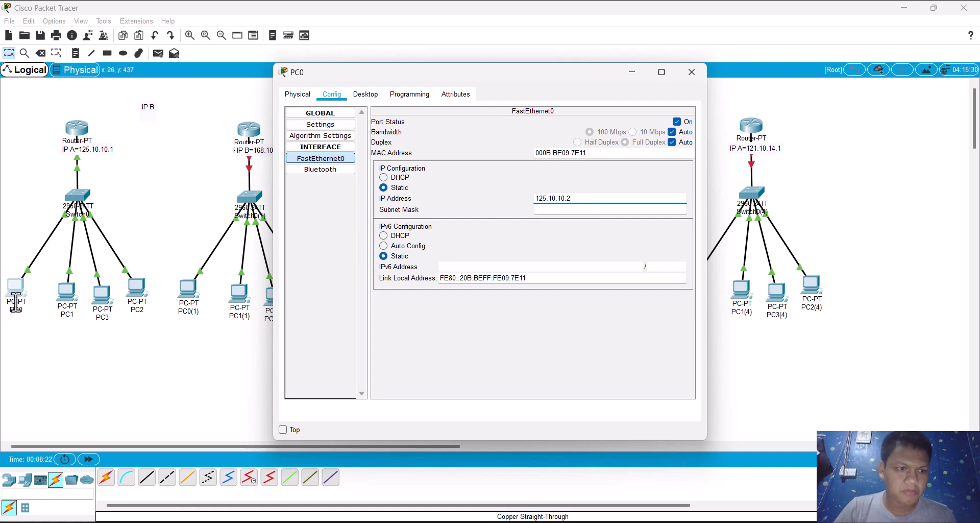
pyautogui.click(67, 291)
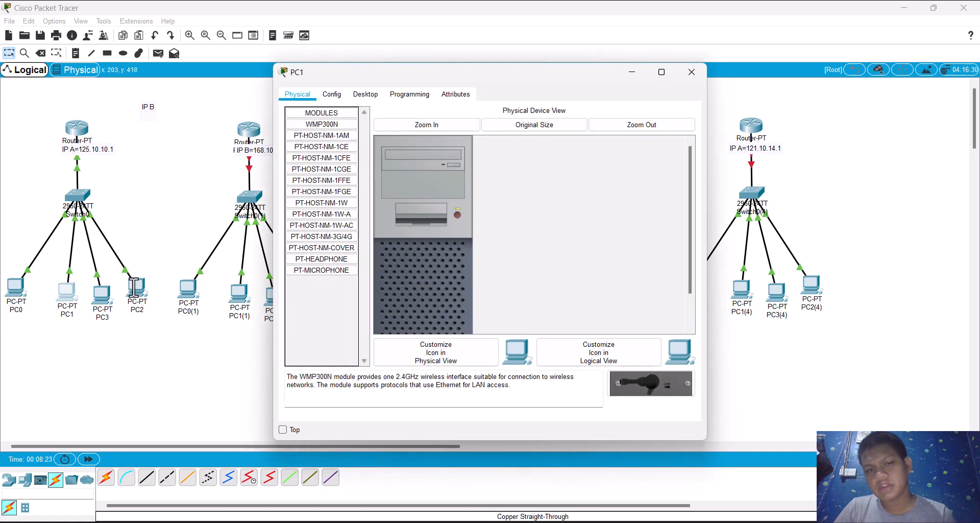
pyautogui.click(332, 95)
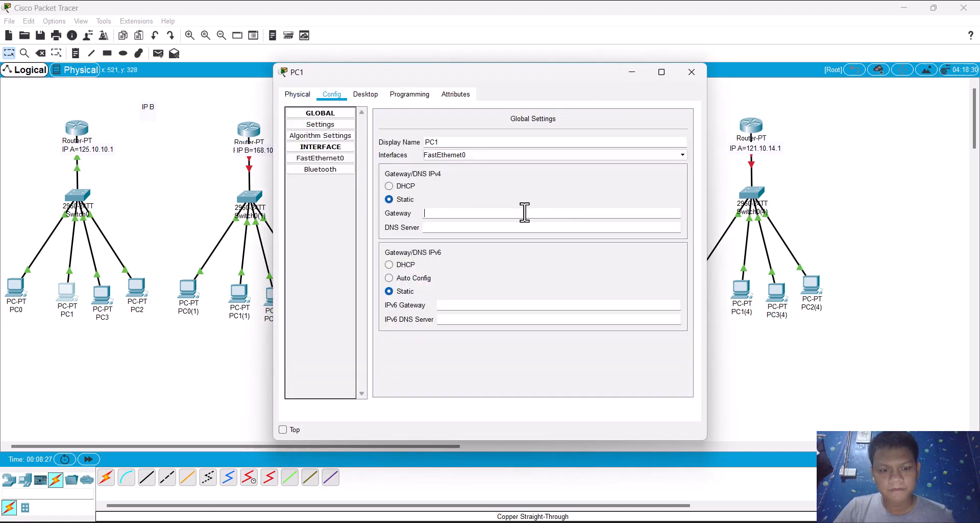
pyautogui.click(330, 160)
pyautogui.click(549, 196)
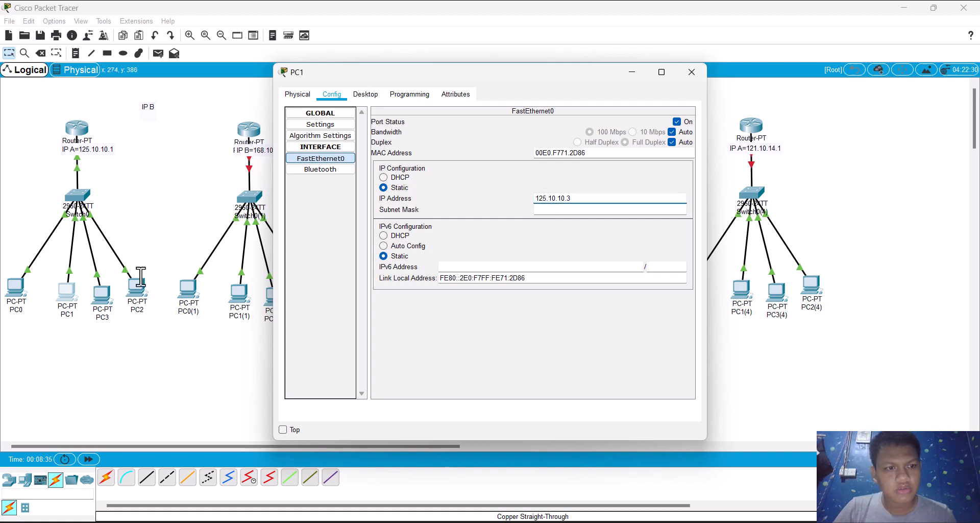
# Step: Assign PC3's FastEthernet0 interface the static IP address 125.10.10.4
pyautogui.click(113, 299)
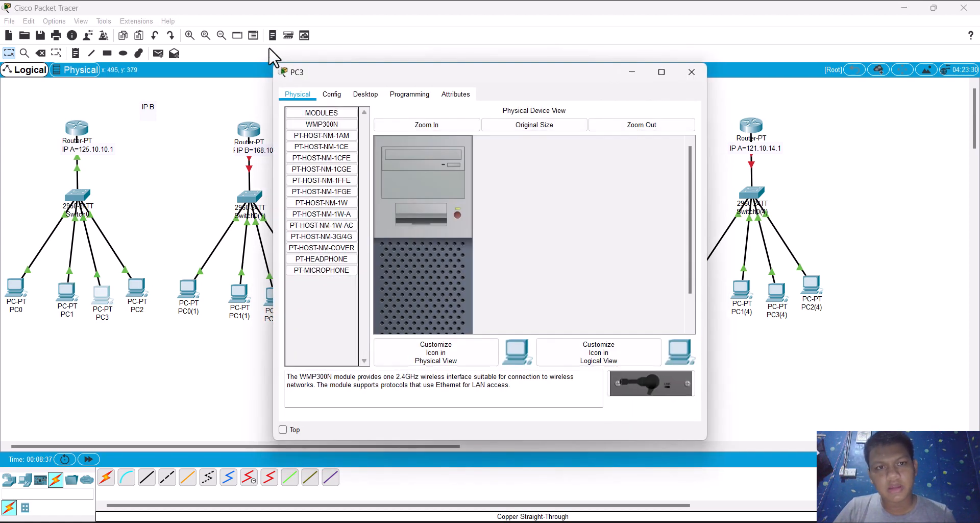
pyautogui.click(332, 95)
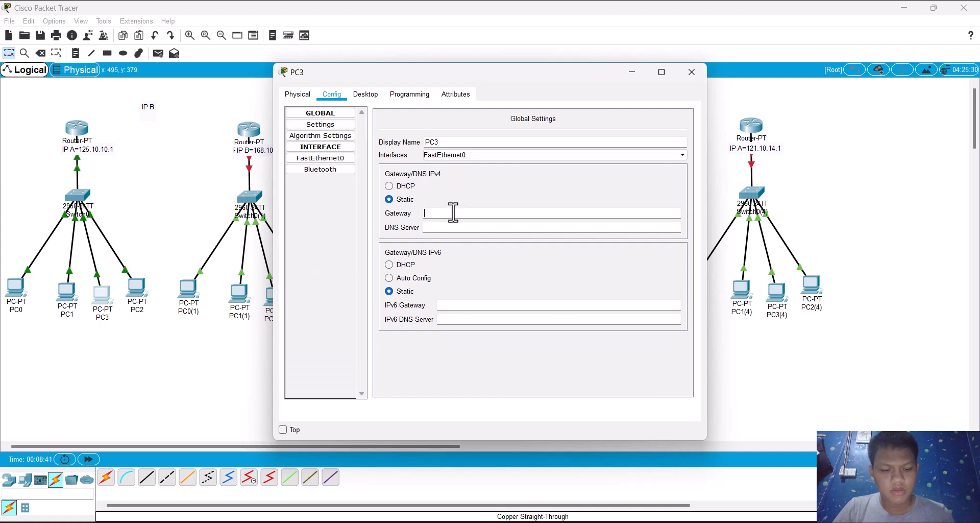
pyautogui.click(321, 158)
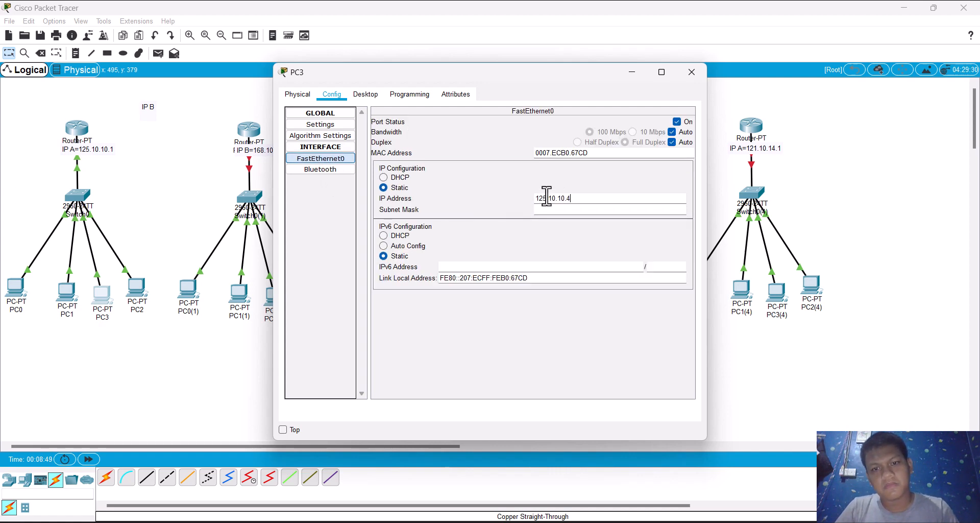
# Step: Set PC2's gateway to 125.10.10.1 and its FastEthernet0 interface to IP address 125.10.10.5 with subnet mask 255.0.0.0
pyautogui.click(135, 296)
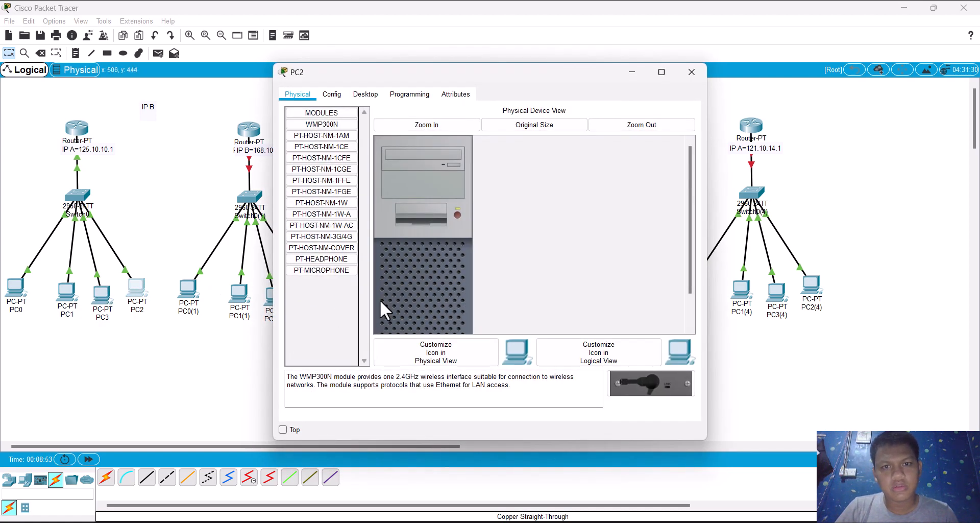
pyautogui.click(333, 95)
pyautogui.press('XF86AudioLowerVolume')
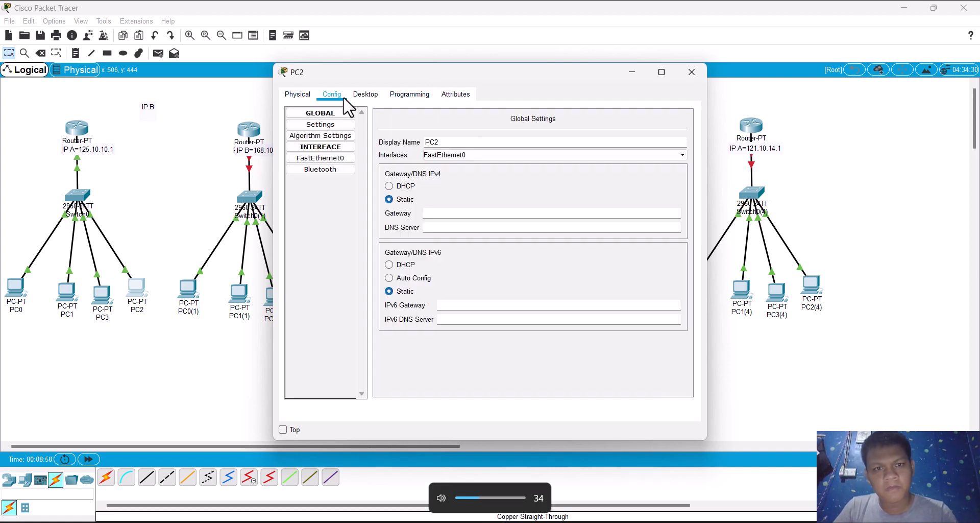
pyautogui.click(434, 213)
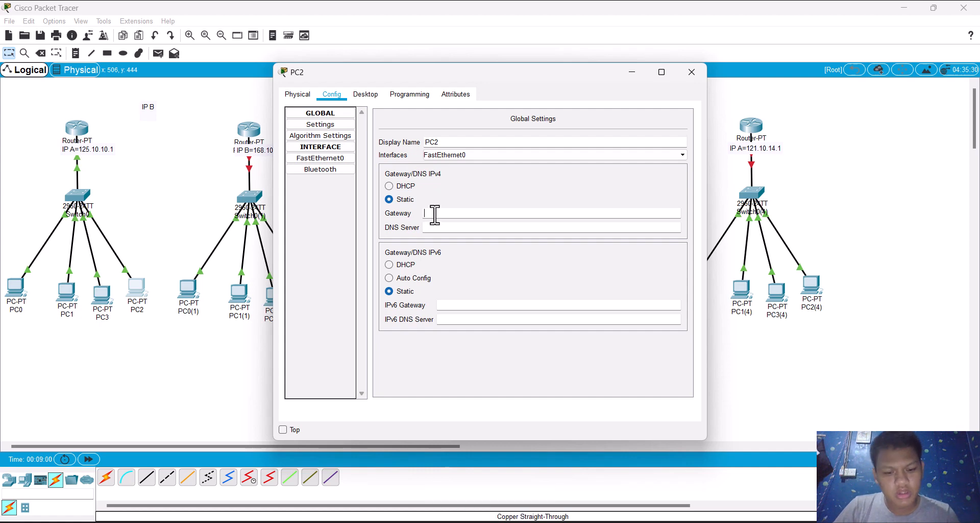
pyautogui.click(344, 157)
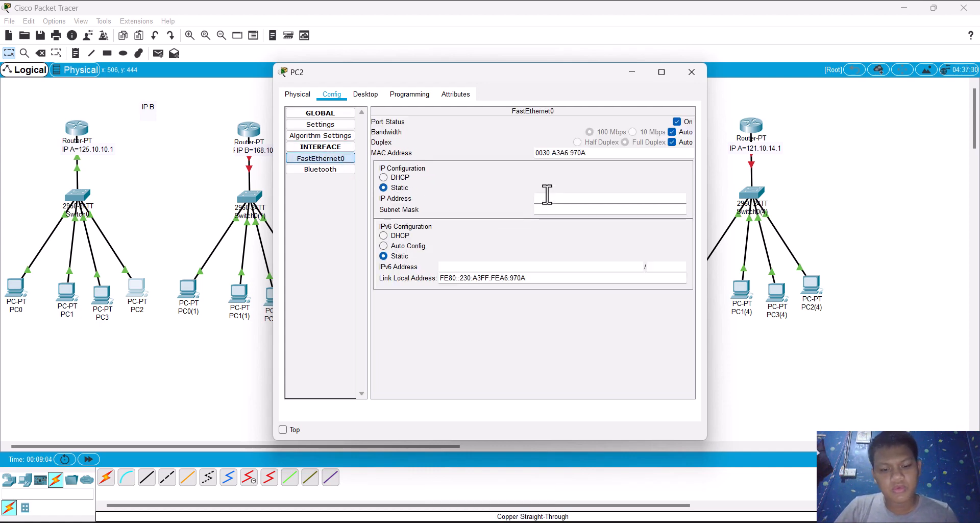
pyautogui.press('Return')
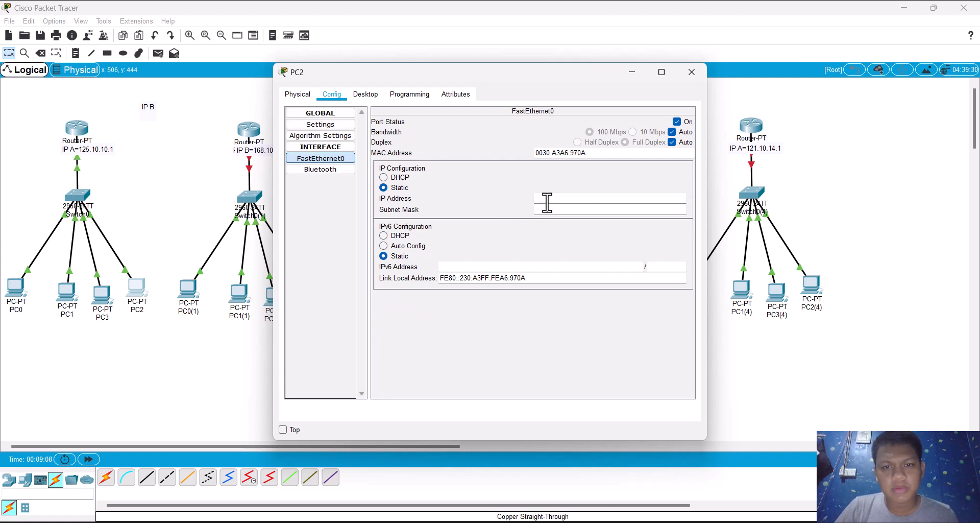
pyautogui.write('125.10.10.1')
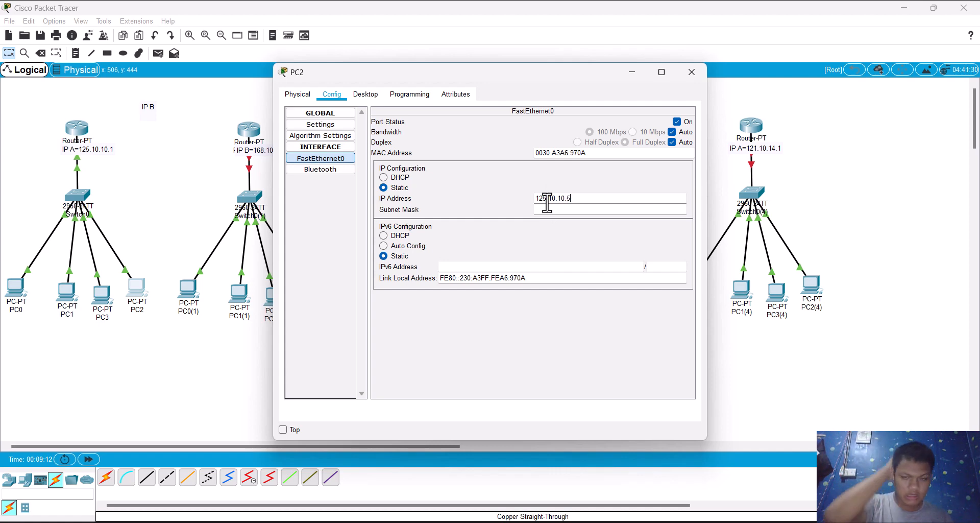
pyautogui.press('Tab')
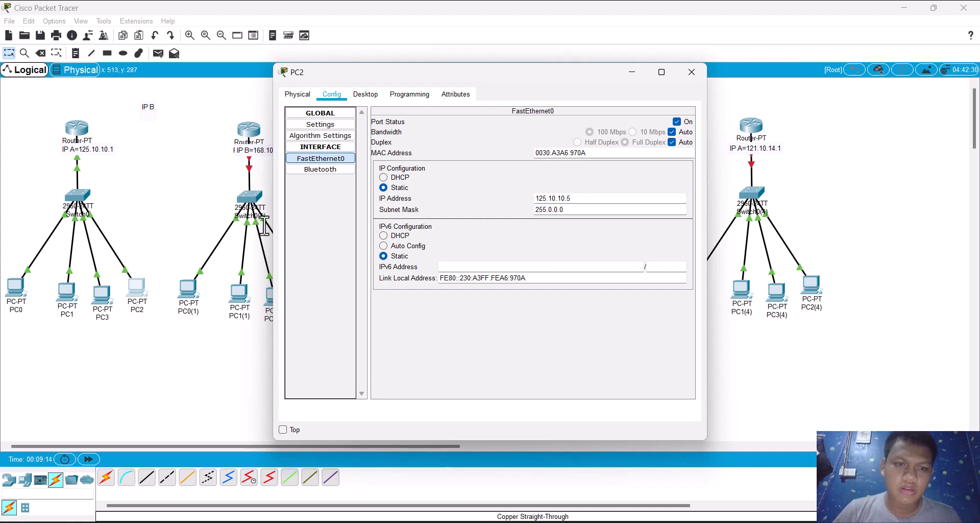
# Step: Add the network 125.10.10.1 to Router0's RIP routing
pyautogui.click(74, 128)
pyautogui.click(74, 127)
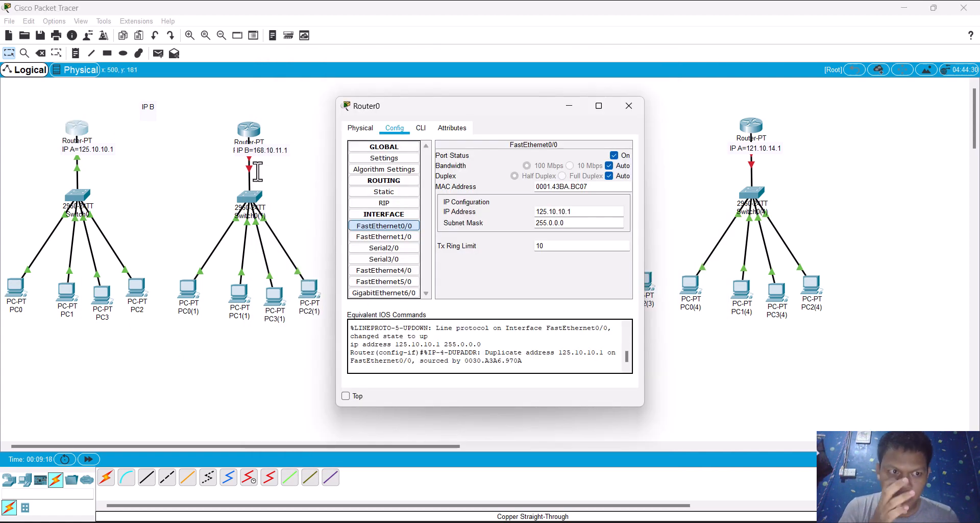
pyautogui.click(384, 203)
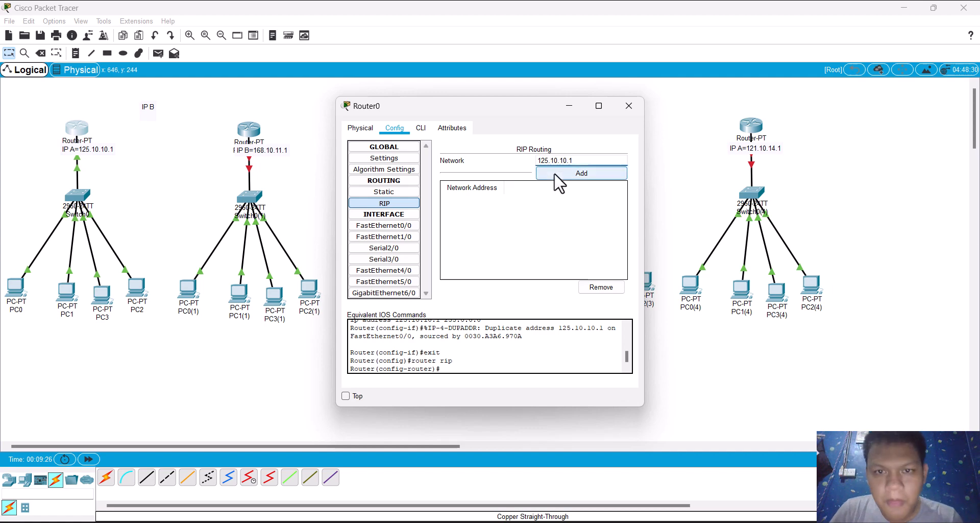
pyautogui.click(555, 174)
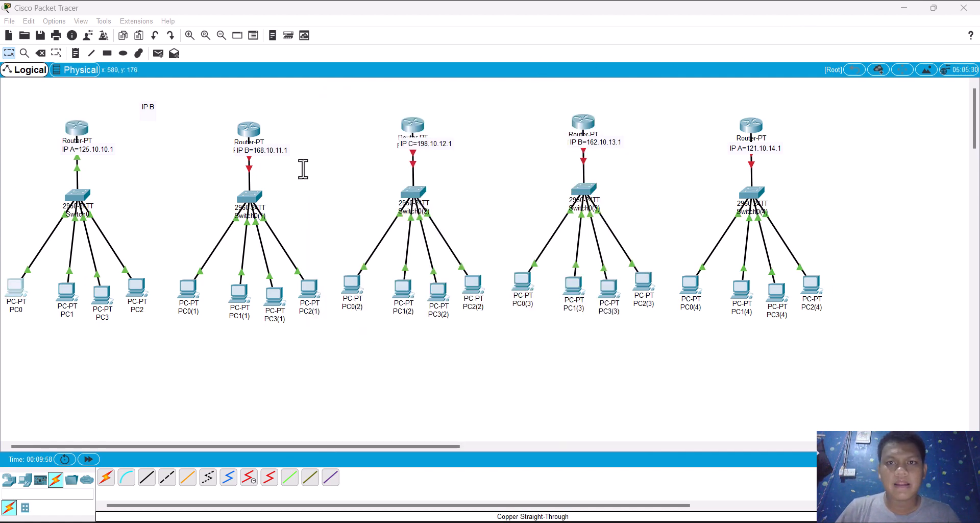
# Step: Ping 125.10.10.2 from PC2's command prompt to test the connection to PC0, and put the PC2 window away
pyautogui.click(141, 287)
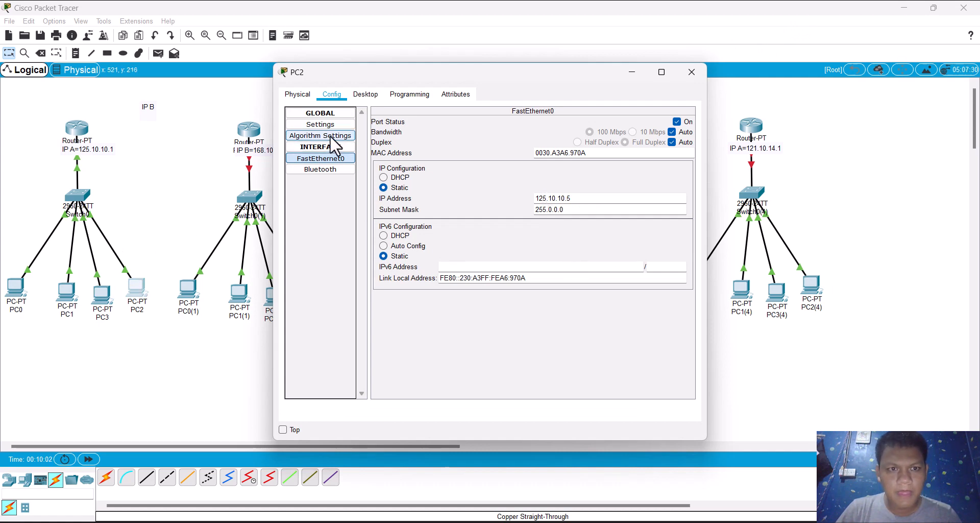
pyautogui.click(365, 95)
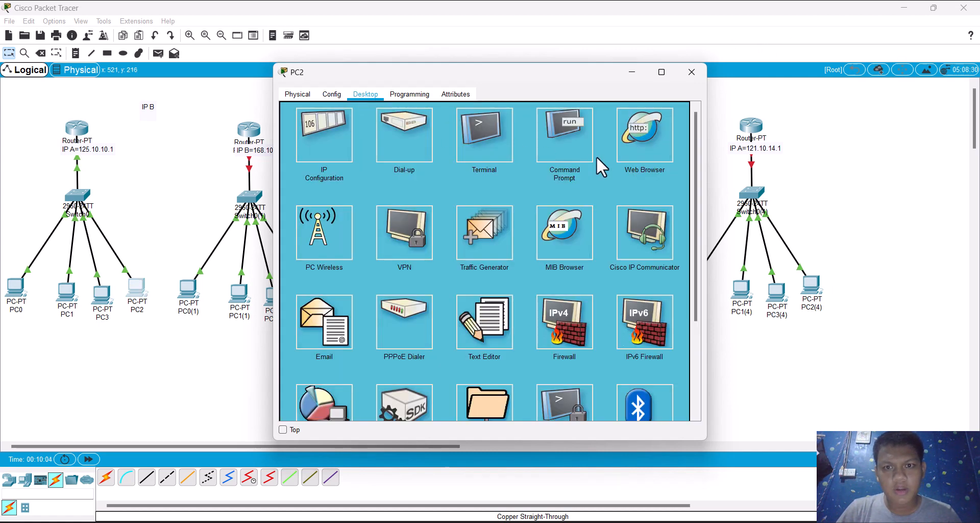
pyautogui.click(557, 139)
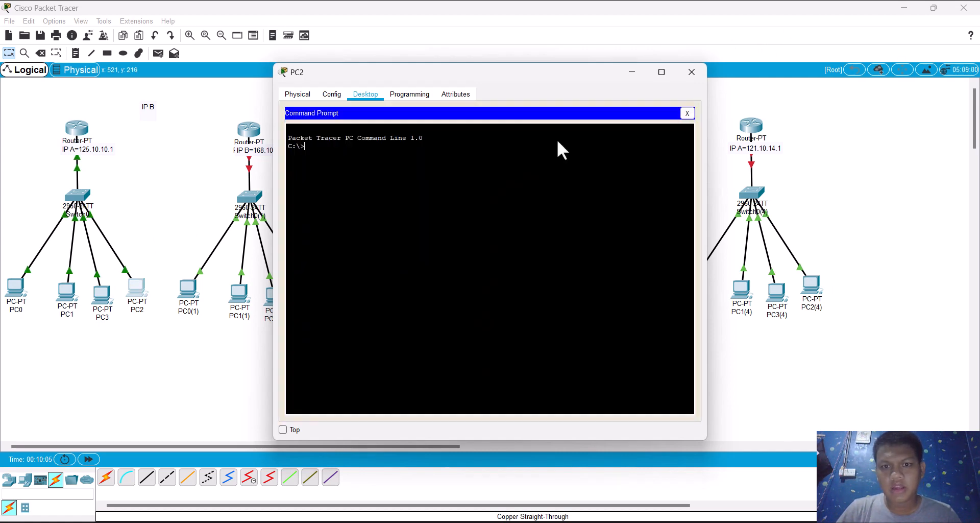
pyautogui.rightClick(510, 210)
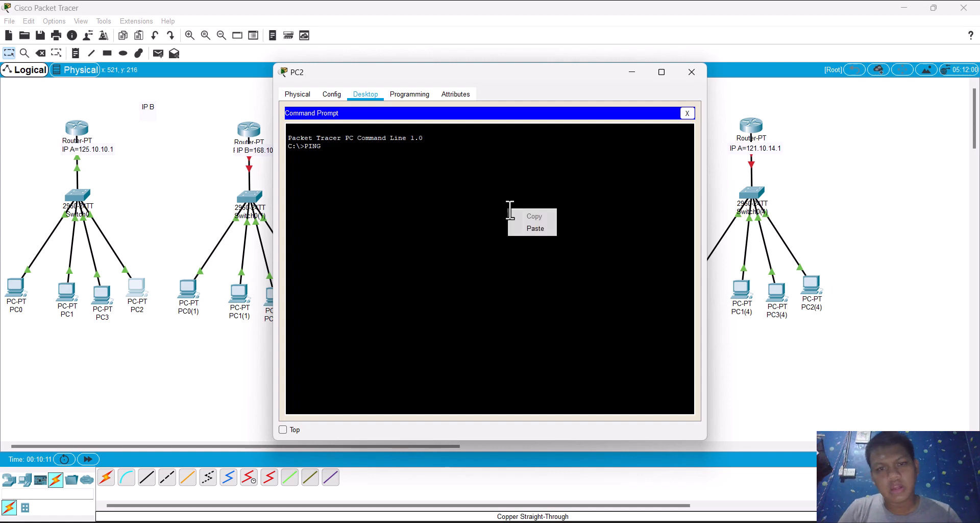
pyautogui.click(532, 228)
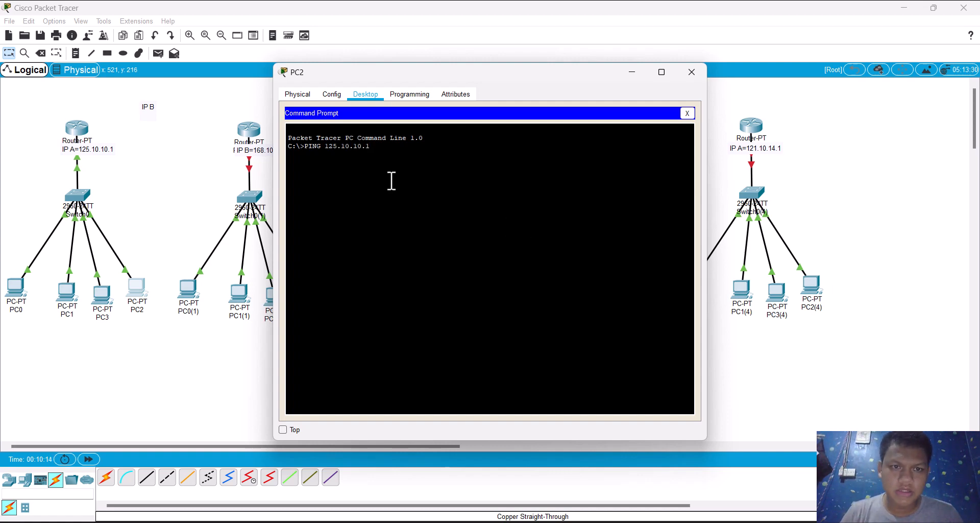
pyautogui.press('Return')
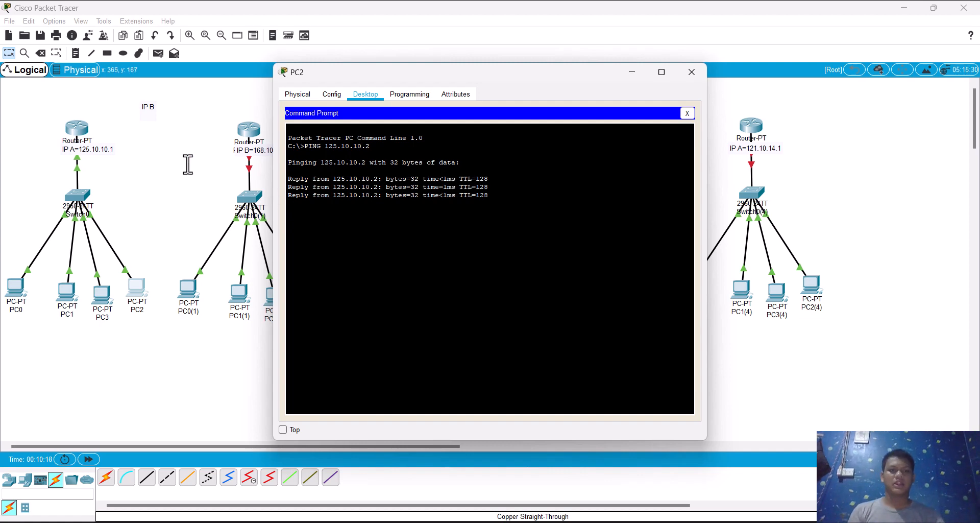
pyautogui.click(639, 79)
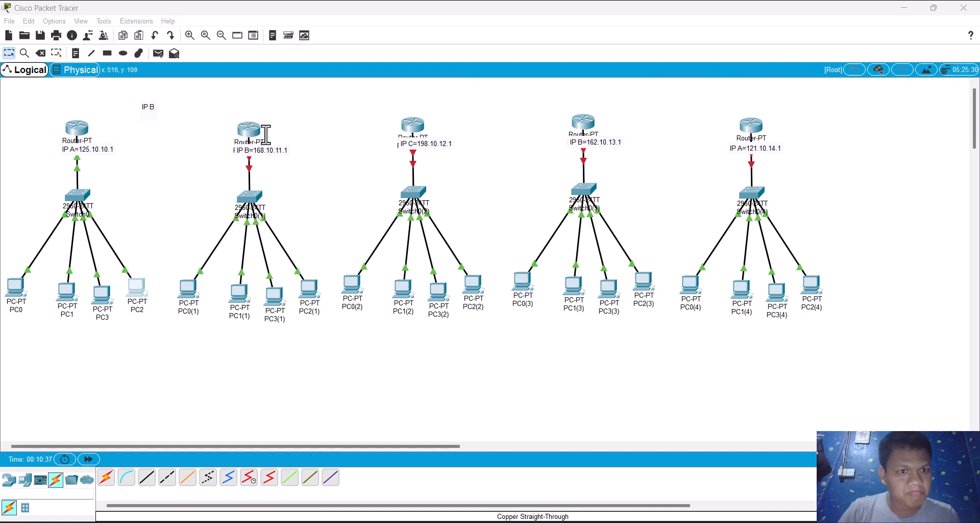
# Step: Copy the address 168.10.11.1 from the "IP B" note below Router0(1)
pyautogui.click(251, 130)
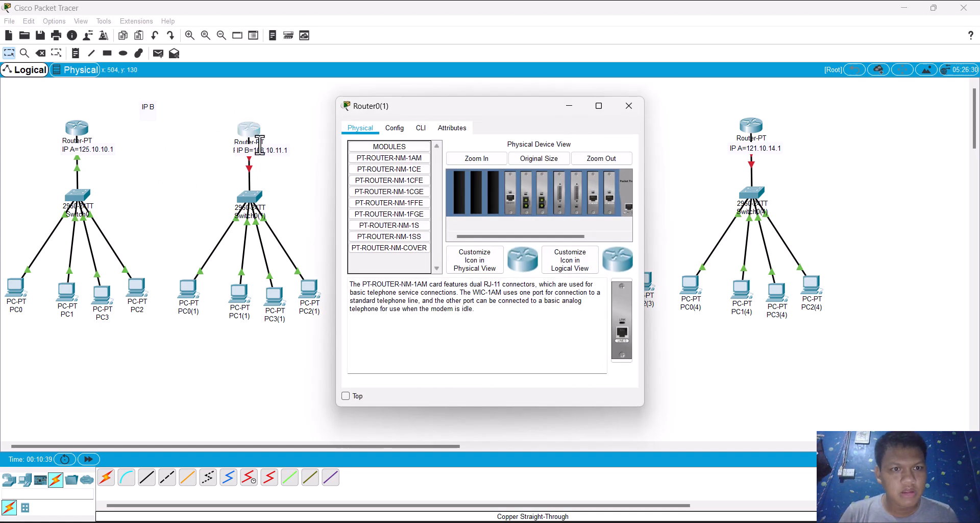
pyautogui.click(258, 148)
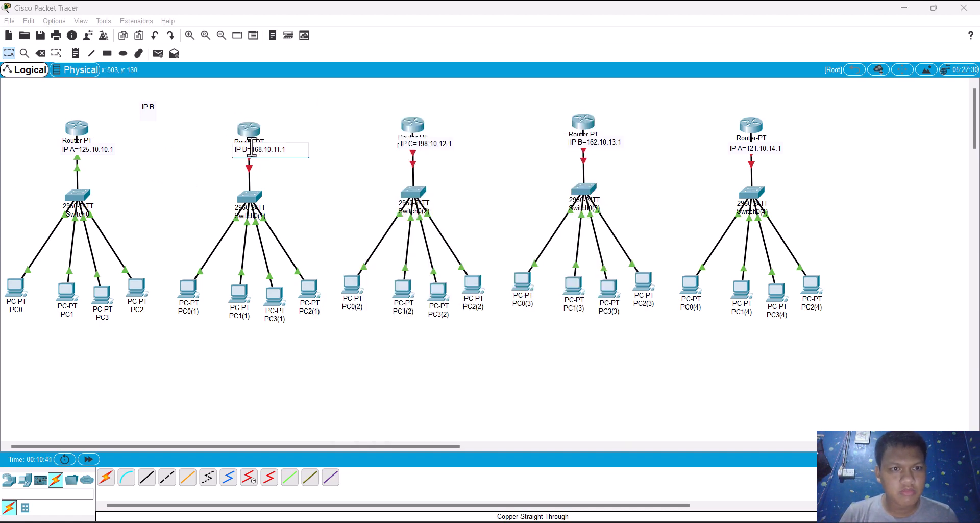
pyautogui.moveTo(256, 149)
pyautogui.mouseDown()
pyautogui.moveTo(306, 152)
pyautogui.moveTo(252, 152)
pyautogui.mouseUp()
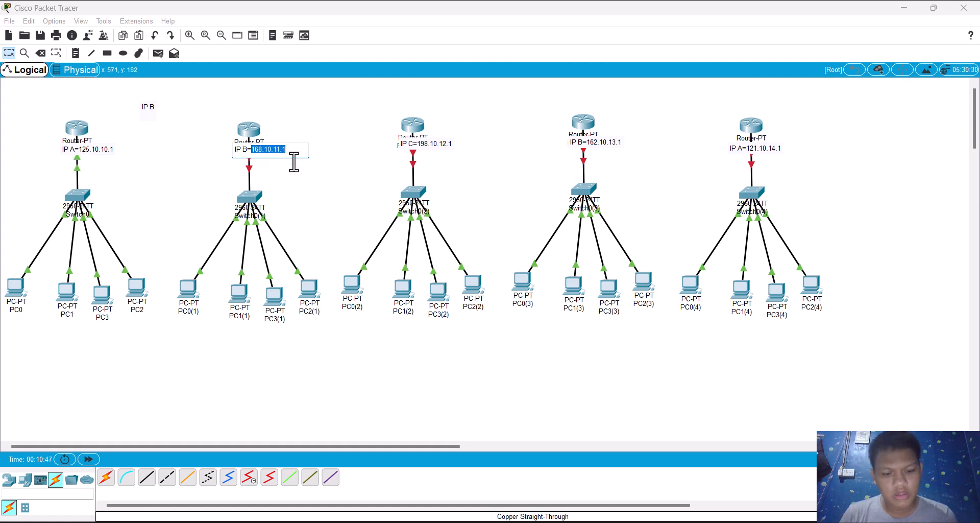
# Step: Turn on Router0(1)'s FastEthernet0/0 port and assign it IP address 168.10.11.1 with subnet mask 255.255.0.0
pyautogui.click(249, 129)
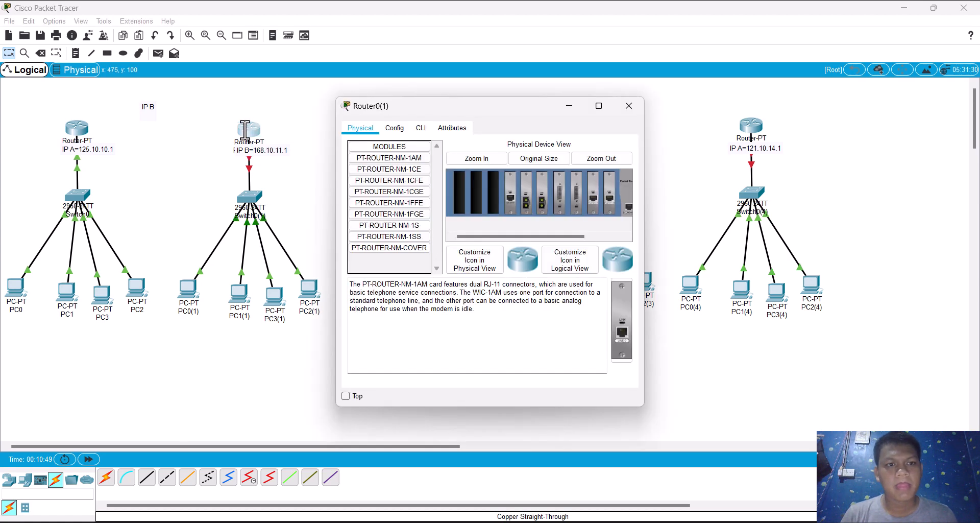
pyautogui.click(394, 128)
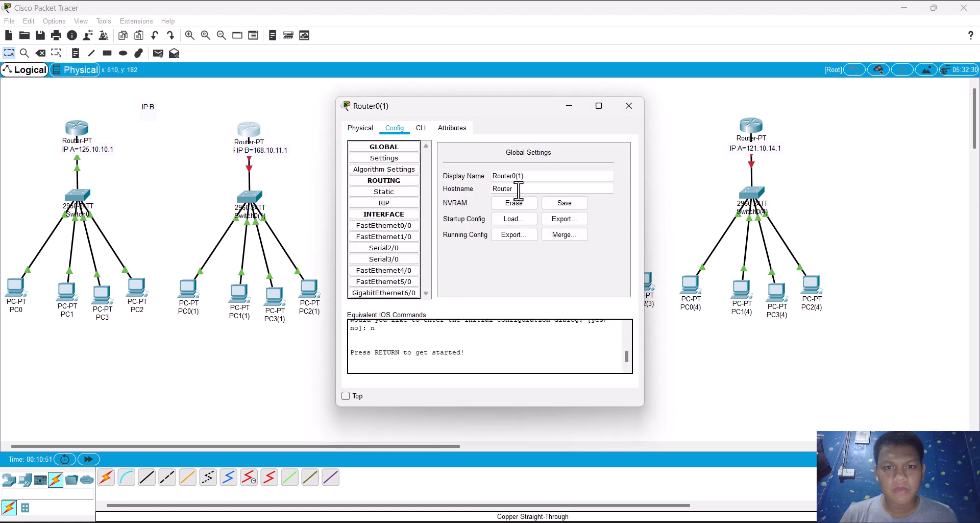
pyautogui.click(381, 226)
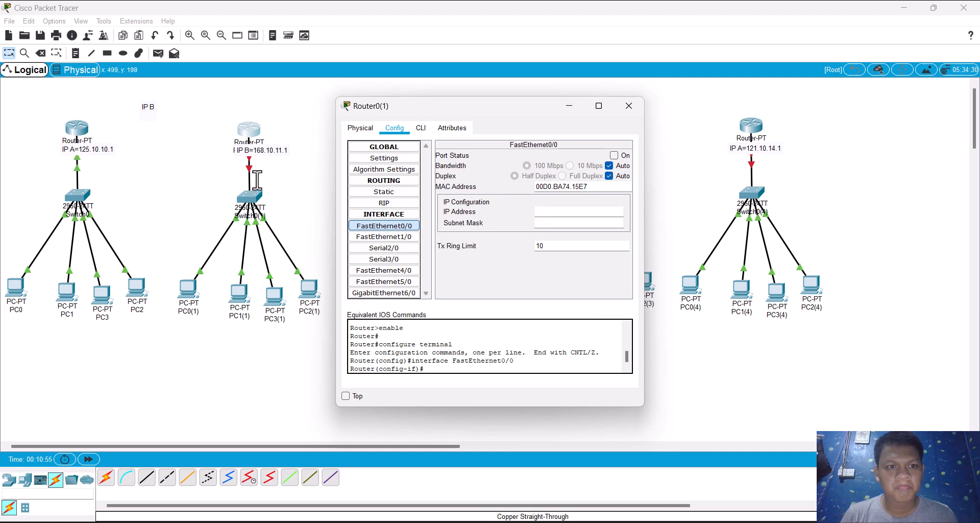
pyautogui.click(614, 155)
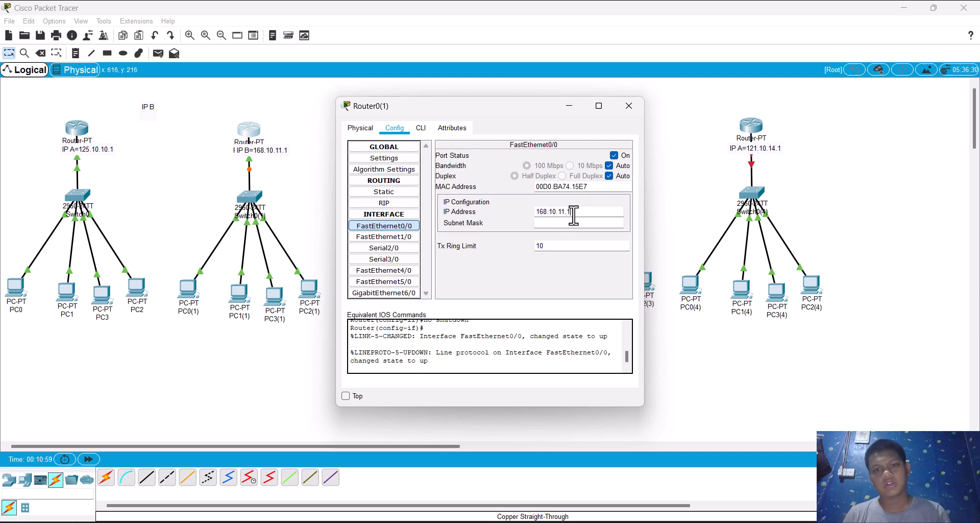
pyautogui.click(574, 212)
pyautogui.write('168.10.11.1')
pyautogui.click(547, 224)
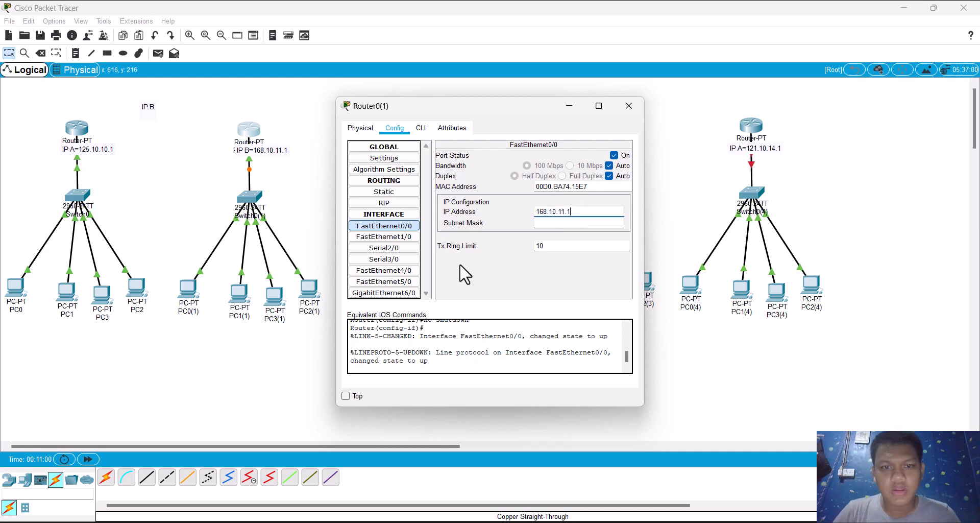
# Step: Add the network 168.10.11.1 to Router0(1)'s RIP routing
pyautogui.click(360, 203)
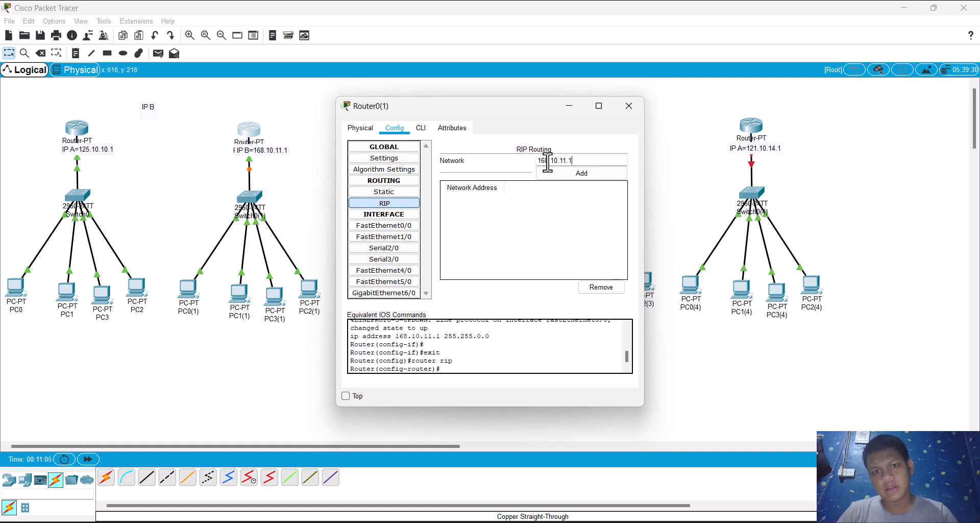
pyautogui.click(562, 174)
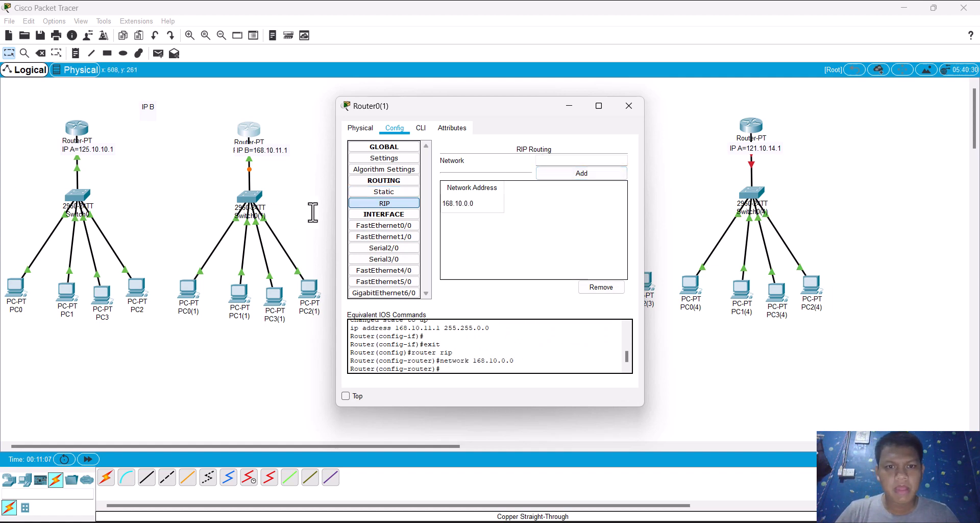
# Step: Add the network 125.10.10.1 to Router0(1)'s RIP routing
pyautogui.click(557, 161)
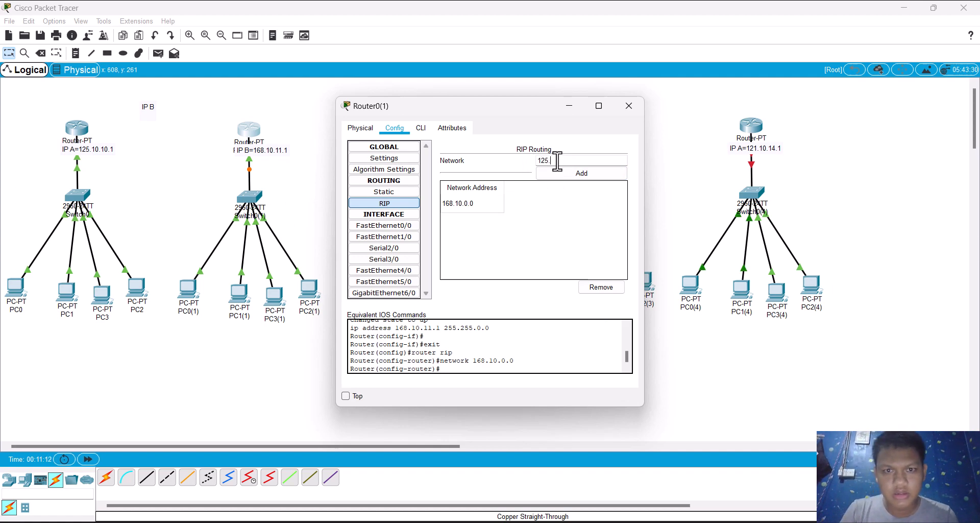
pyautogui.write('125.10.10.1')
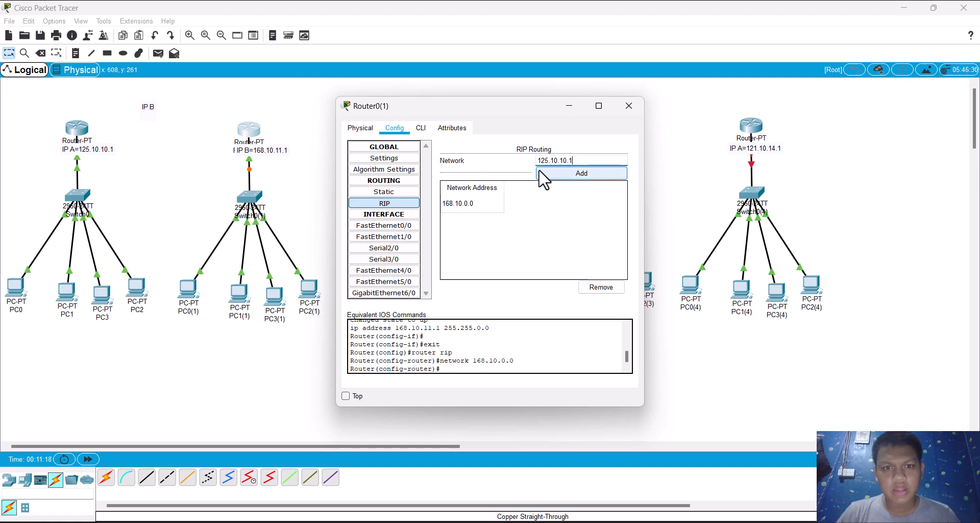
pyautogui.click(545, 175)
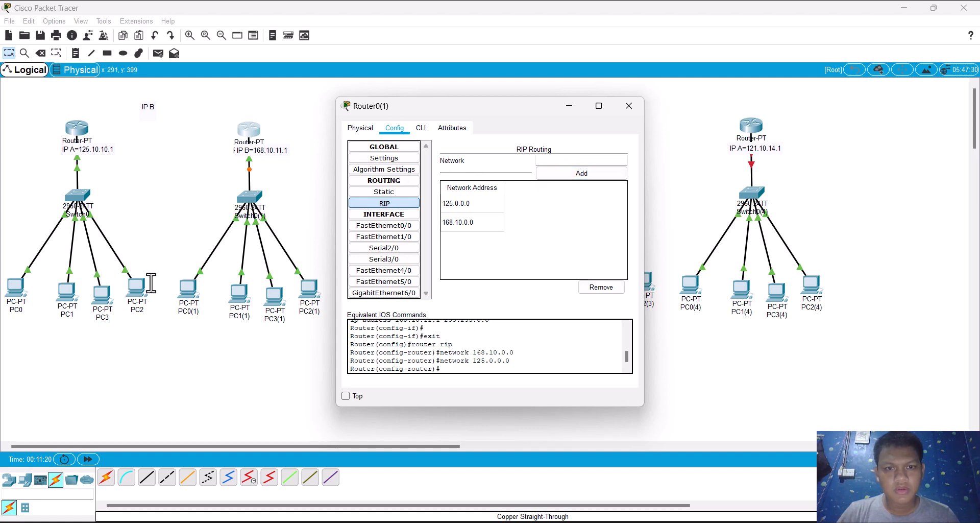
# Step: Set PC0(1)'s gateway to 168.10.11.1 and its FastEthernet0 IP address to 168.10.11.2, and put its window away
pyautogui.click(187, 291)
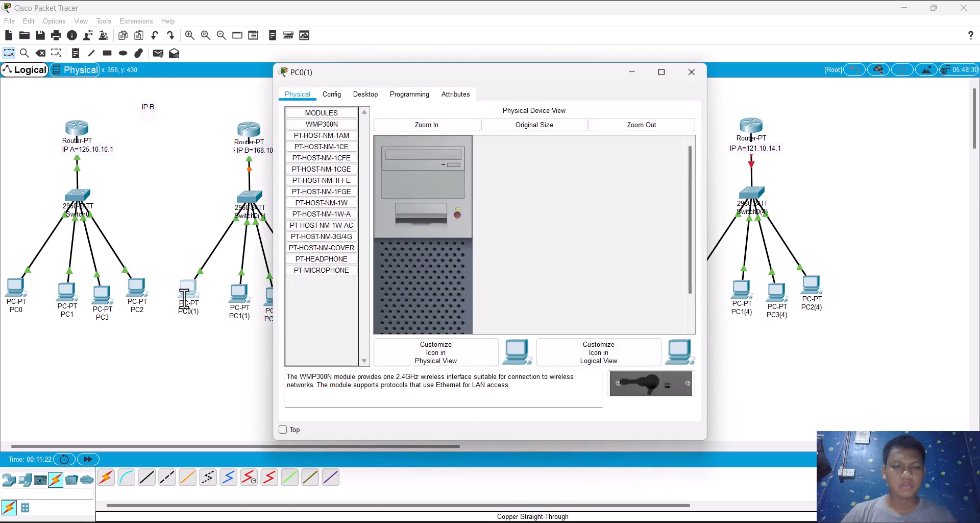
pyautogui.click(331, 95)
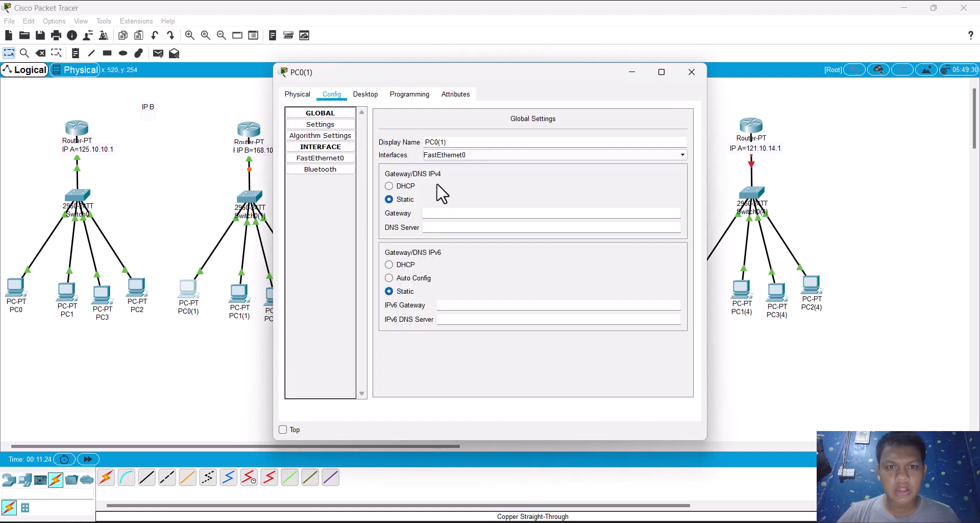
pyautogui.write('168.10.11.1')
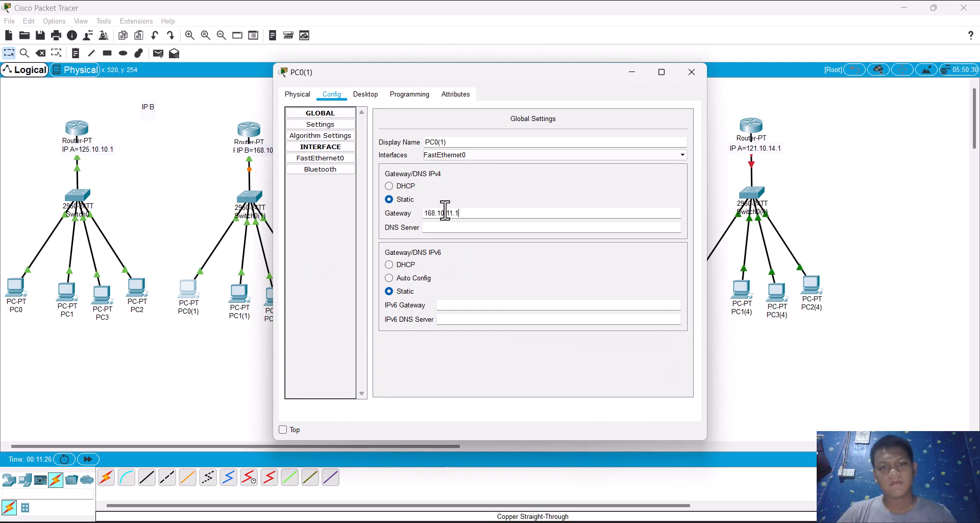
pyautogui.click(301, 159)
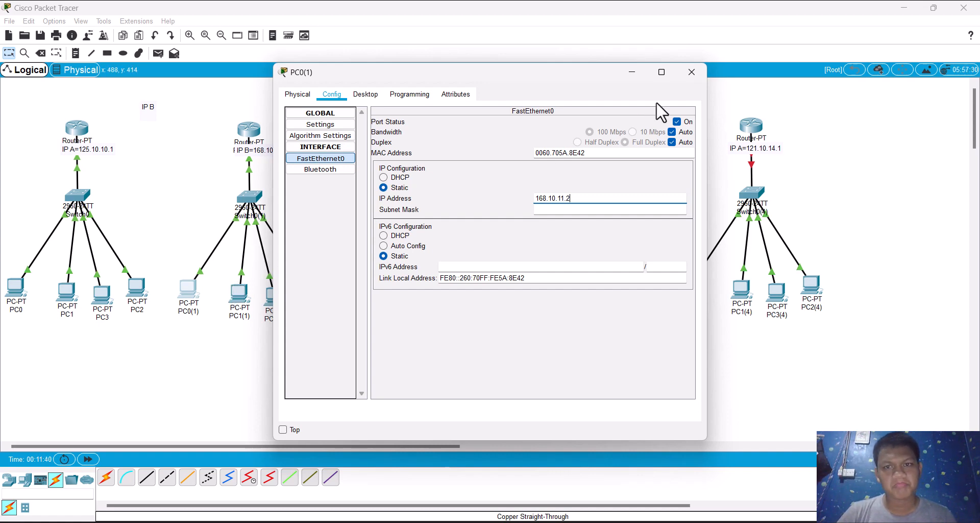
pyautogui.click(633, 74)
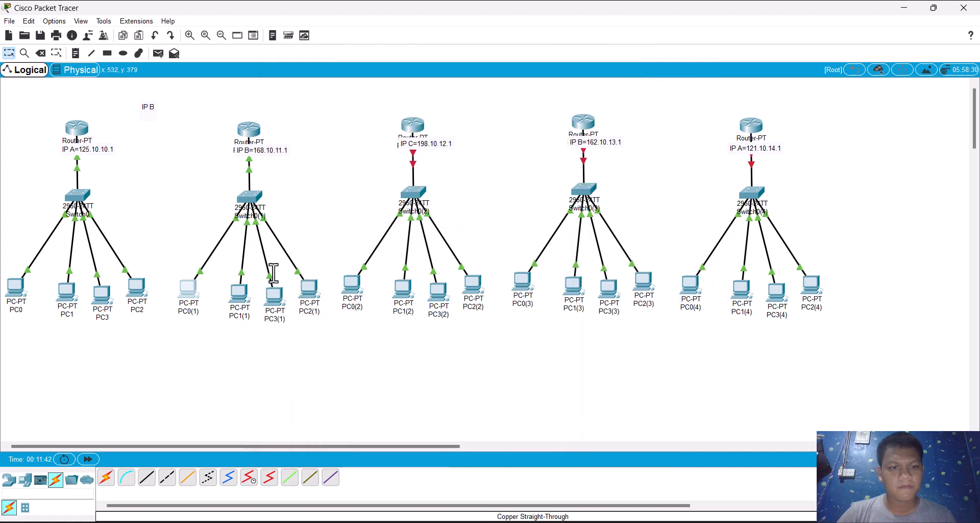
# Step: Set PC1(1)'s gateway to 168.10.11.1 and its FastEthernet0 IP address to 168.10.11.3, and return to the workspace
pyautogui.click(237, 293)
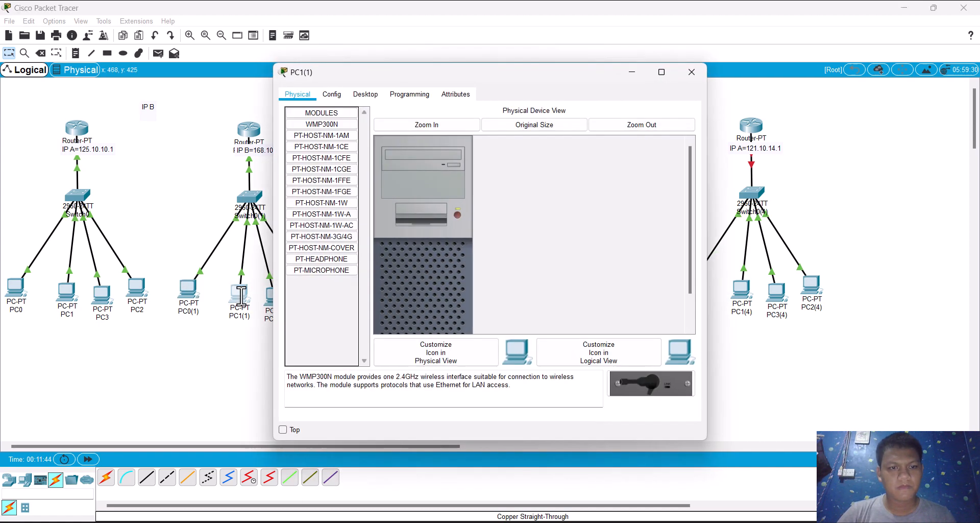
pyautogui.click(342, 100)
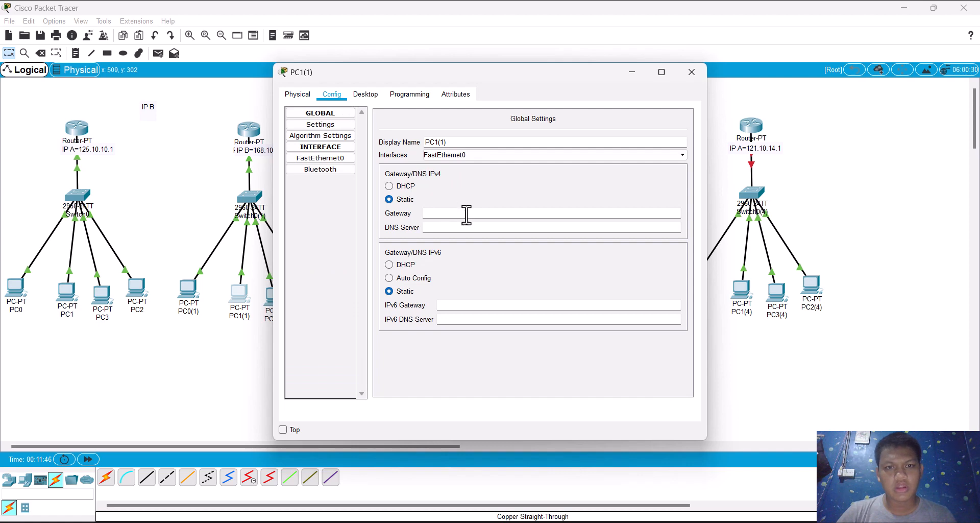
pyautogui.write('168.10.11.1')
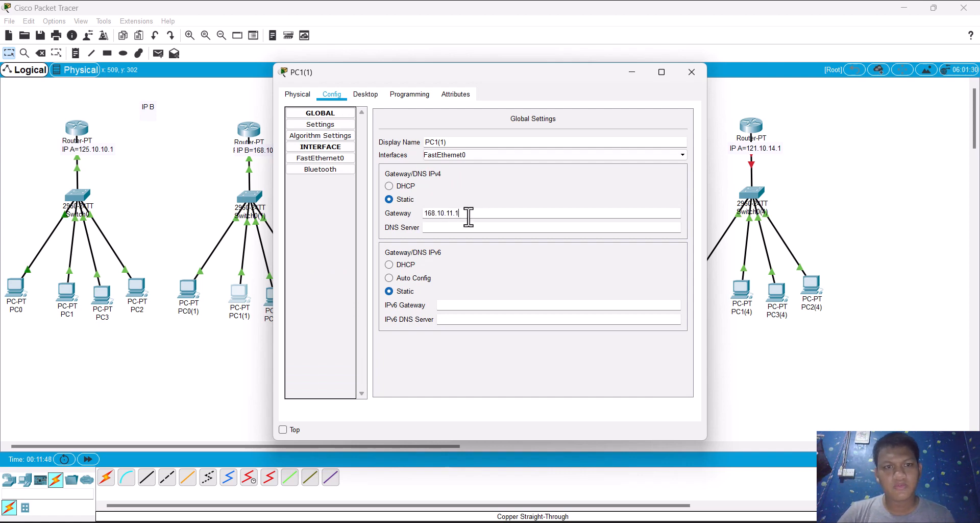
pyautogui.click(322, 160)
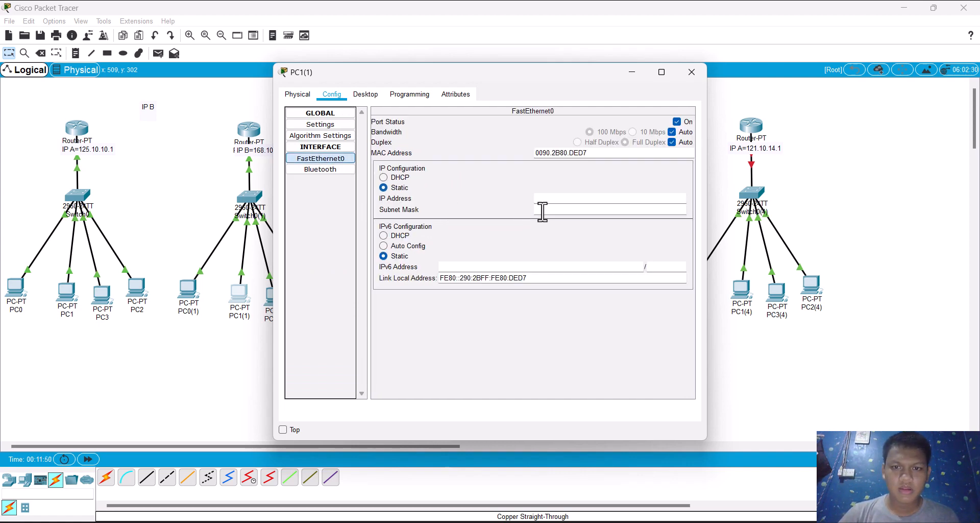
pyautogui.write('168.10.11.')
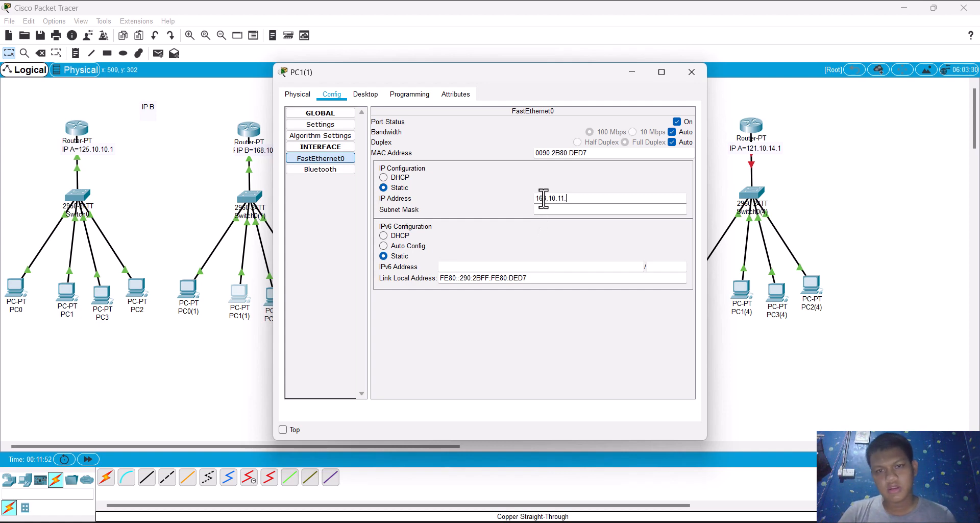
pyautogui.write('3')
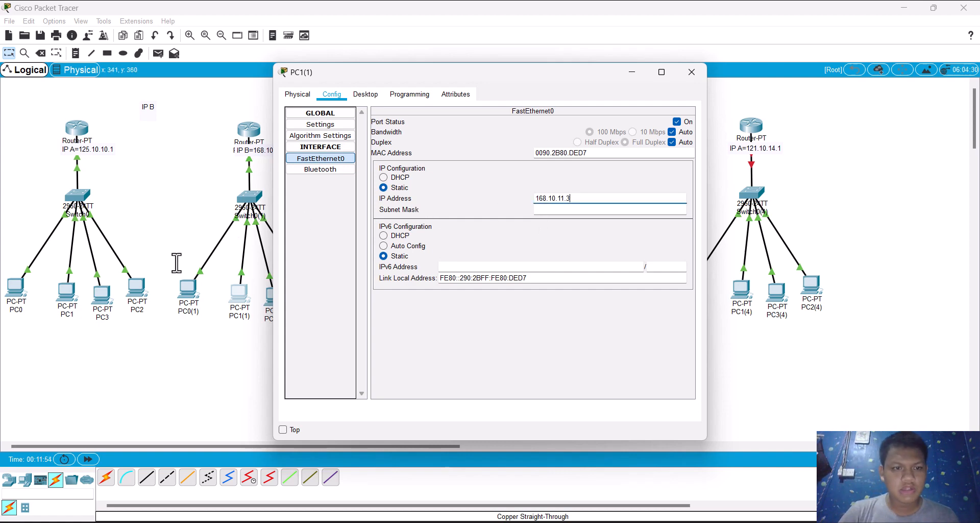
pyautogui.click(180, 244)
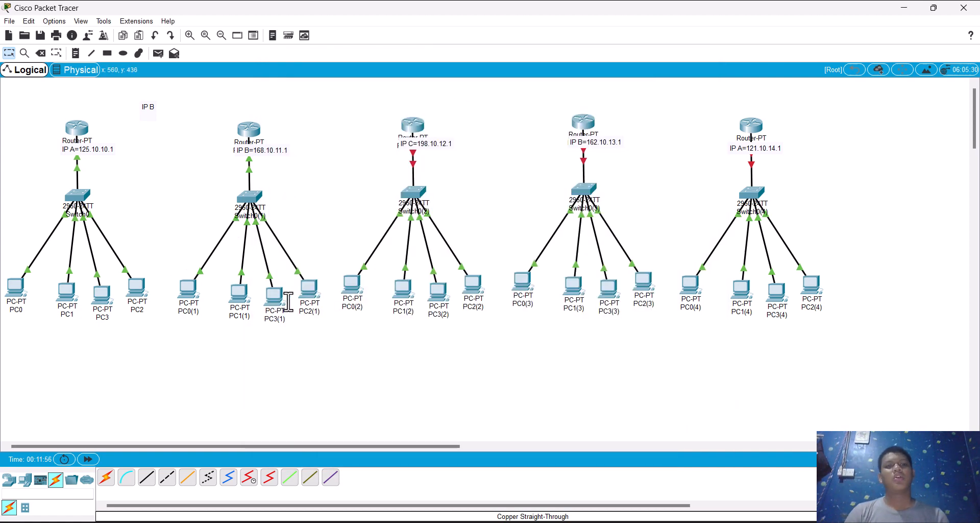
# Step: Assign the static IP address 168.10.11.4 to PC3(1)'s FastEthernet0 interface and return to the workspace
pyautogui.click(271, 294)
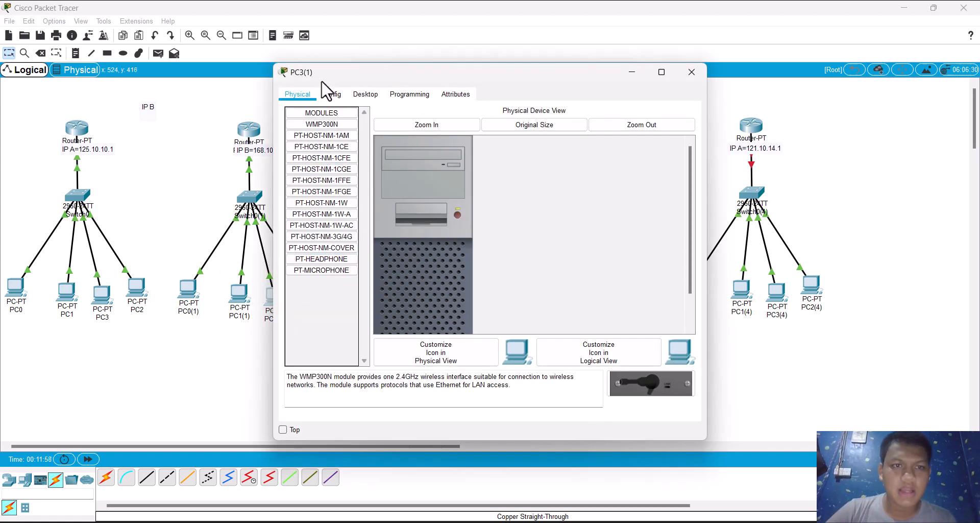
pyautogui.click(332, 94)
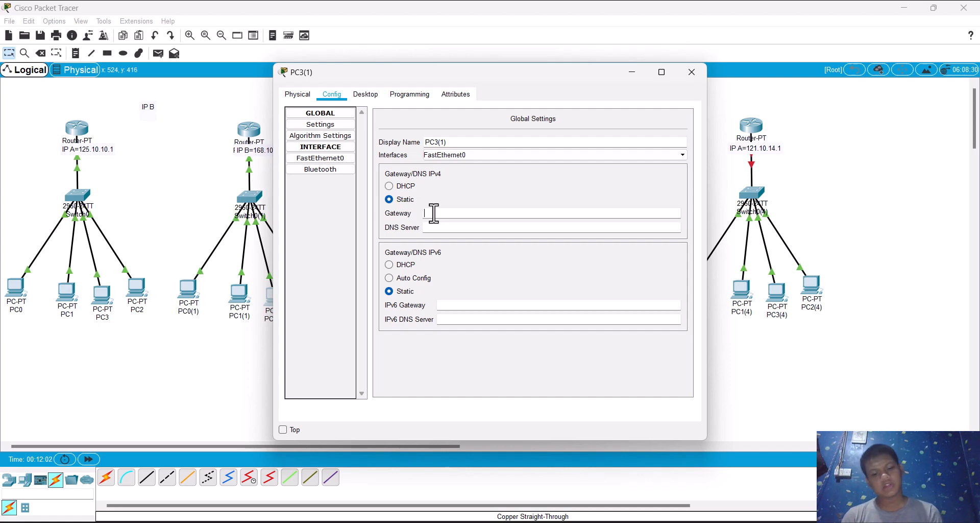
pyautogui.click(296, 159)
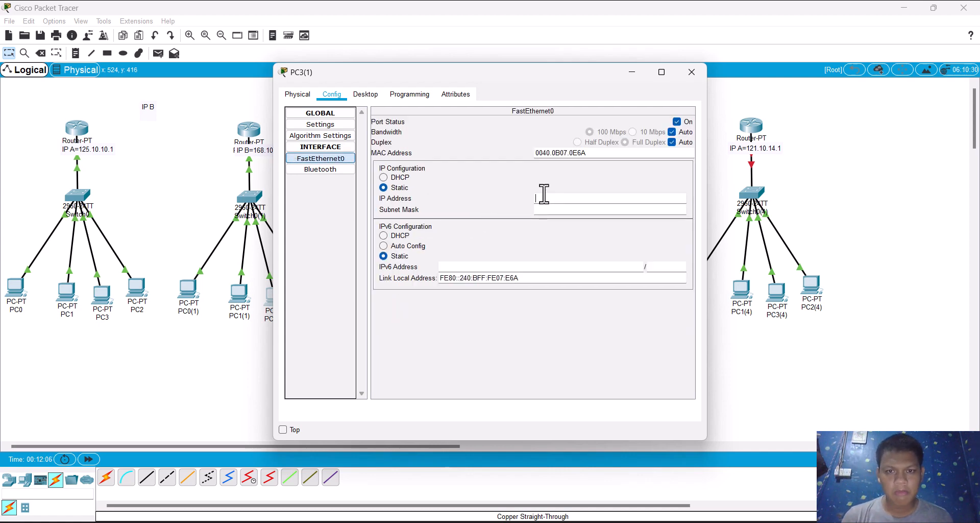
pyautogui.click(544, 198)
pyautogui.write('168.10.11.4')
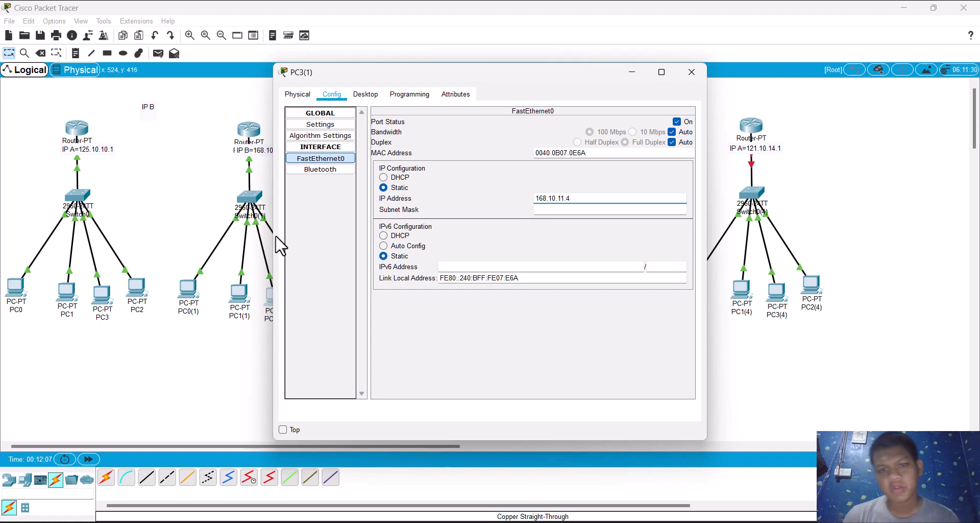
pyautogui.click(217, 239)
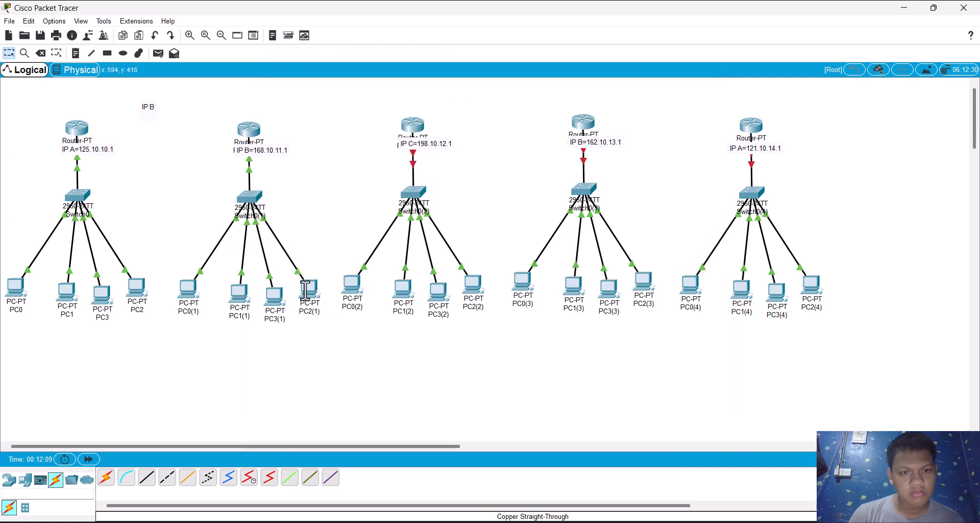
# Step: Set PC2(1)'s gateway to 168.10.11.1 and its FastEthernet0 IP address to 168.10.11.5, and return to the workspace
pyautogui.click(306, 290)
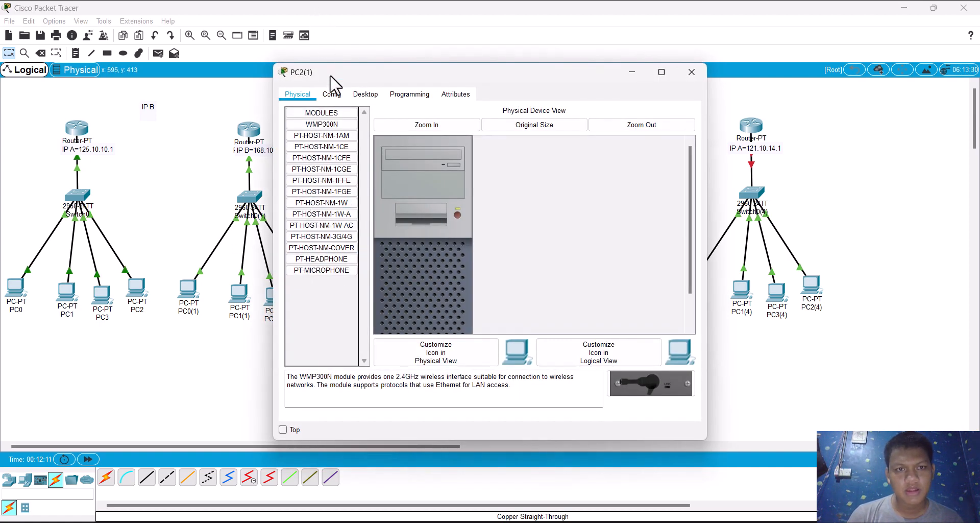
pyautogui.click(331, 94)
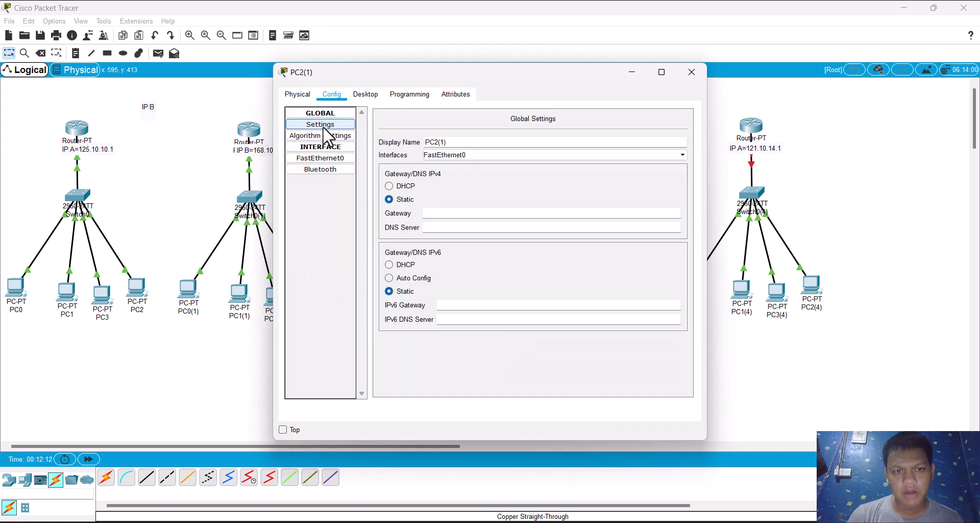
pyautogui.click(448, 213)
pyautogui.write('168.10.1.1')
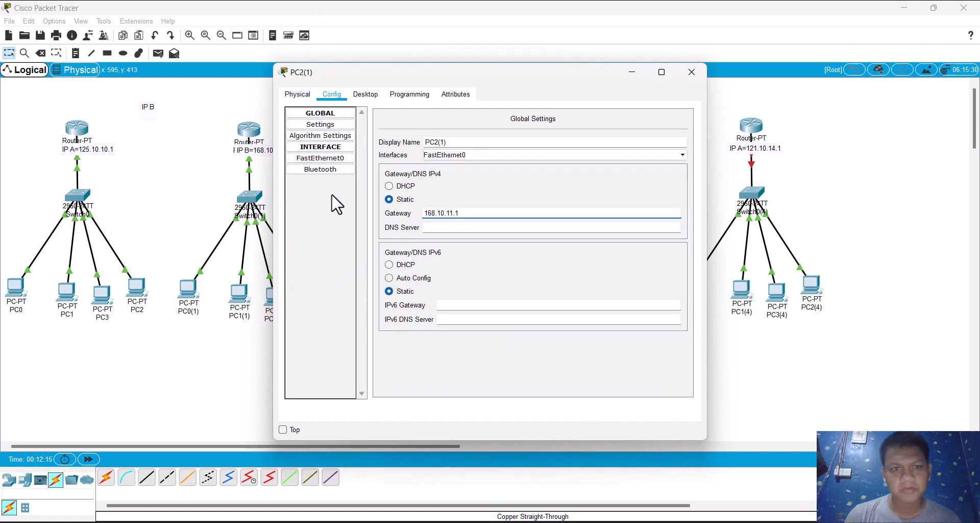
pyautogui.click(313, 158)
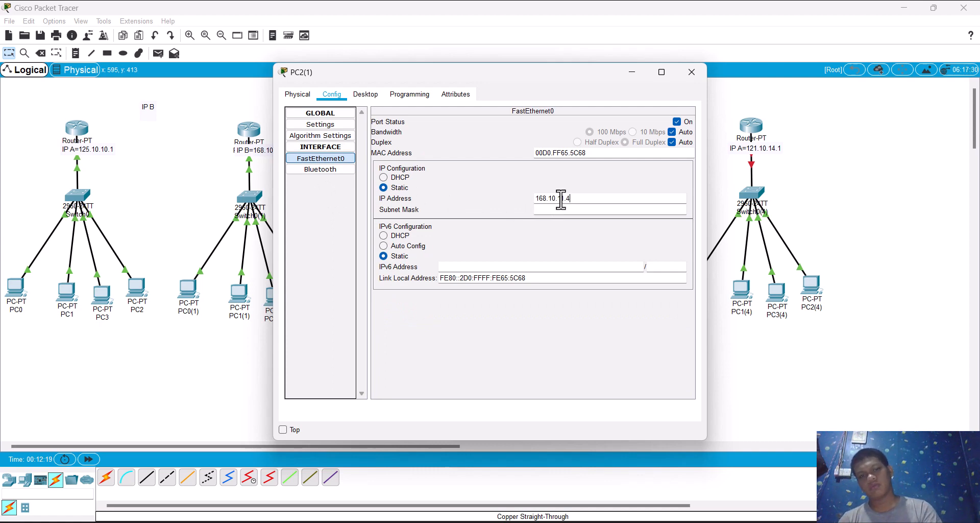
pyautogui.press('Tab')
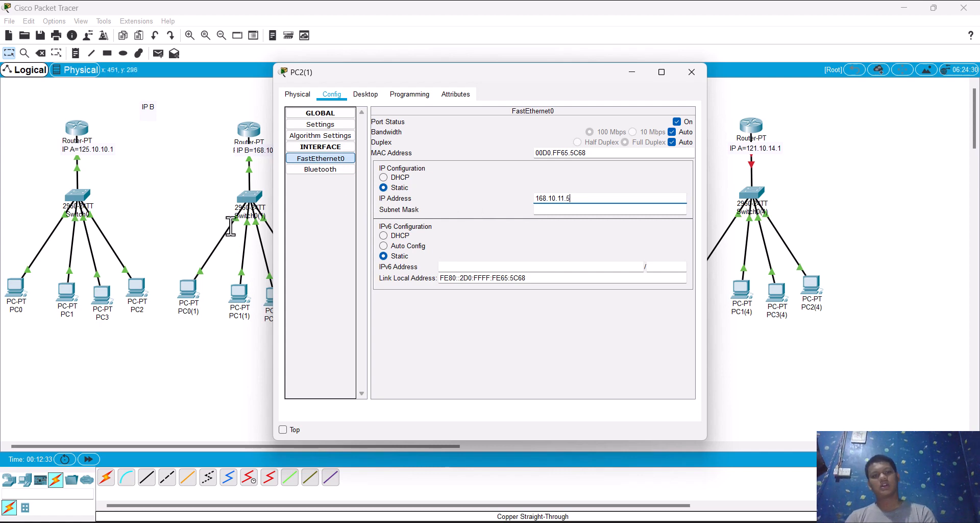
pyautogui.click(208, 201)
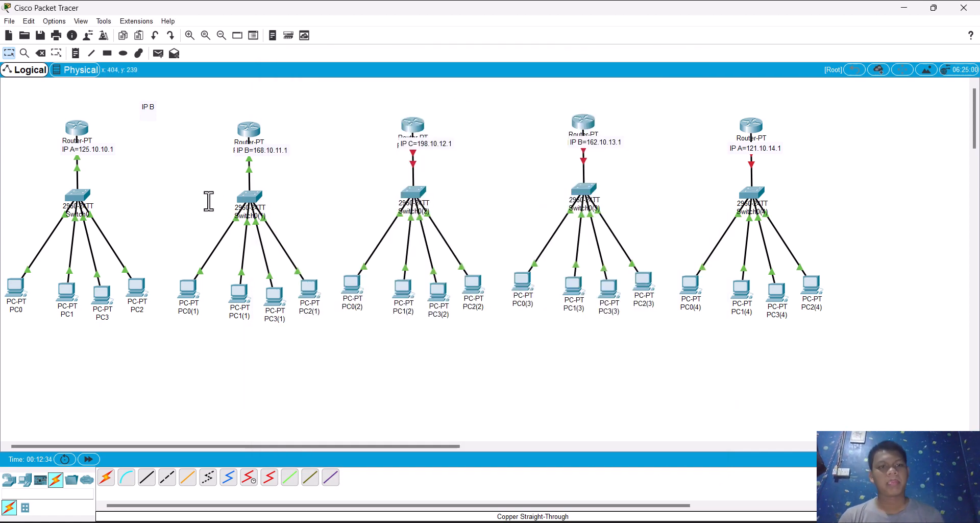
# Step: Ping 168.10.11.5 from PC0(1)'s command prompt to test the connection to PC2(1), and put the PC0(1) window away
pyautogui.click(187, 292)
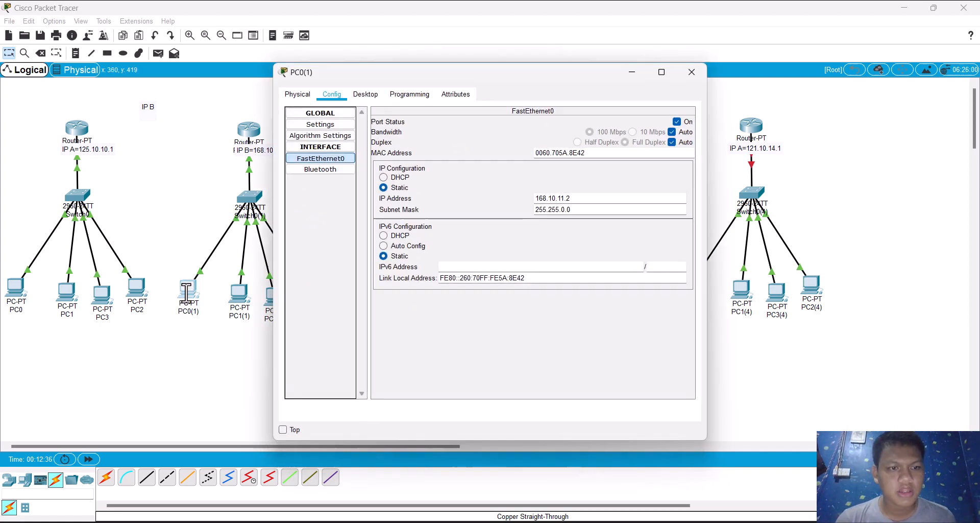
pyautogui.click(365, 97)
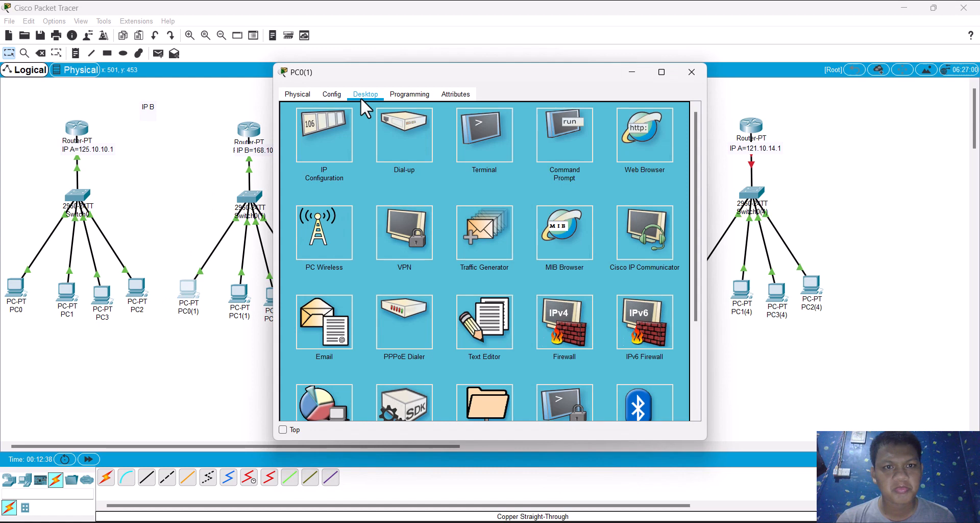
pyautogui.click(565, 150)
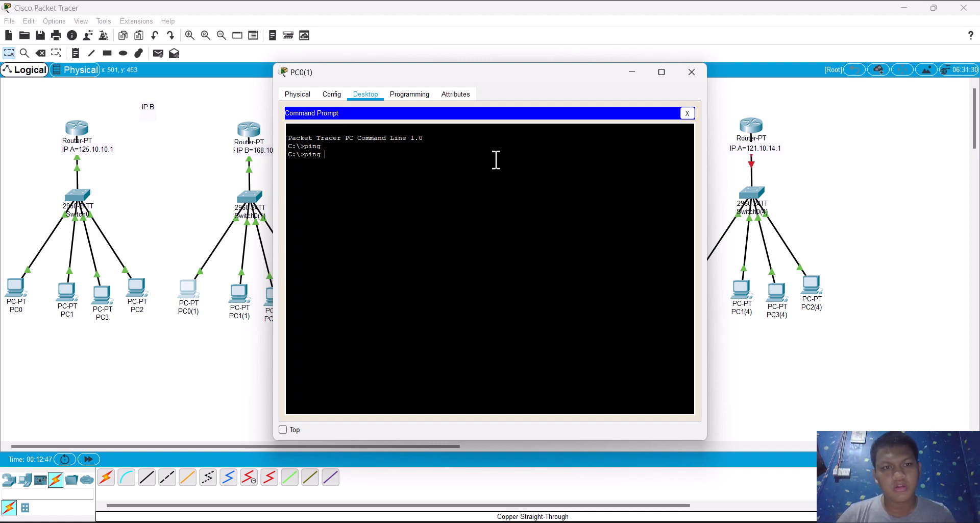
pyautogui.rightClick(478, 175)
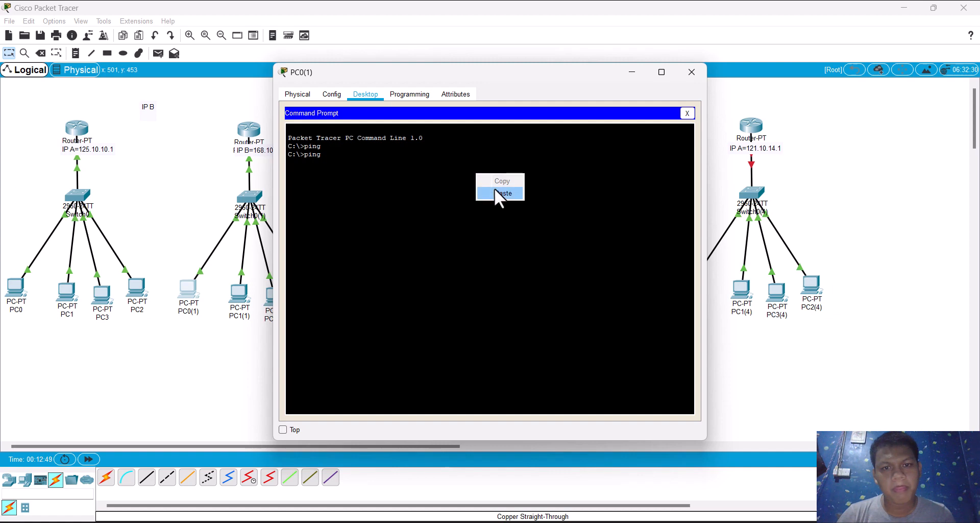
pyautogui.click(497, 189)
pyautogui.press('BackSpace')
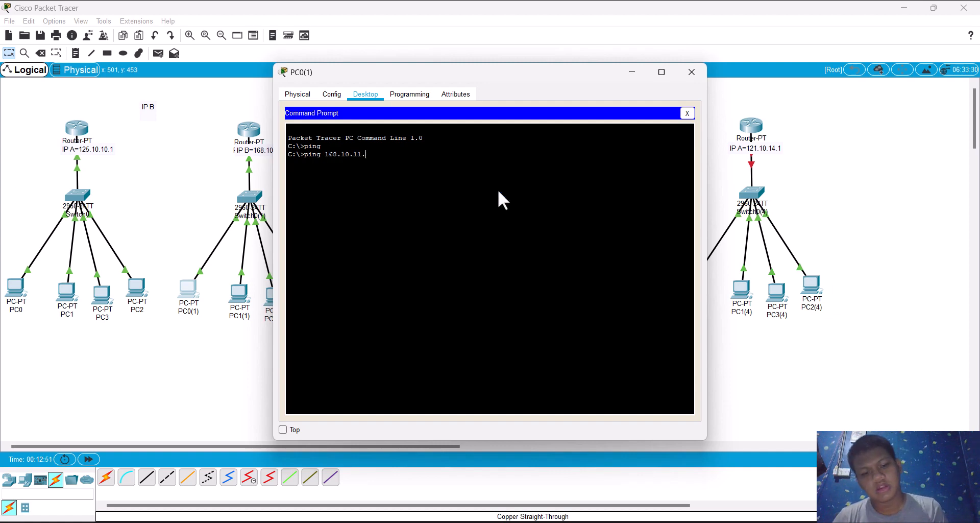
pyautogui.write('5')
pyautogui.press('Return')
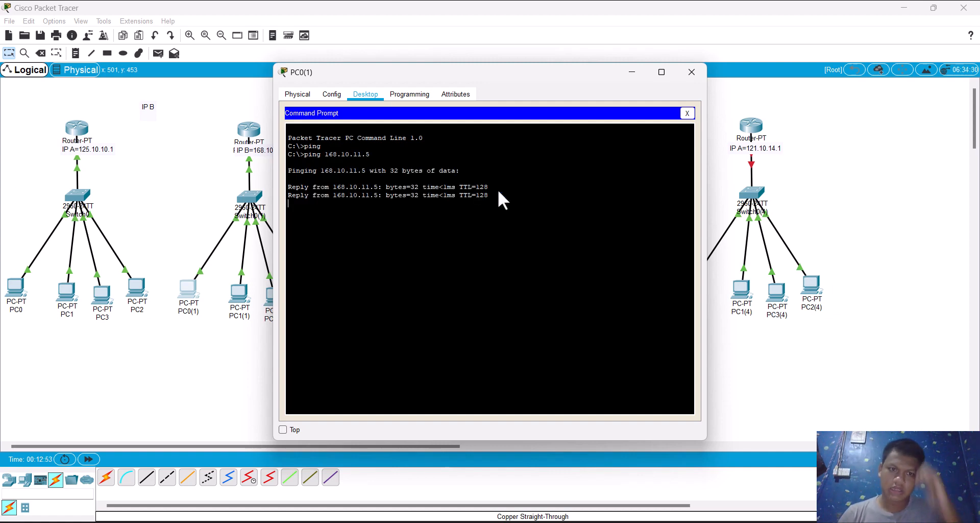
pyautogui.click(631, 72)
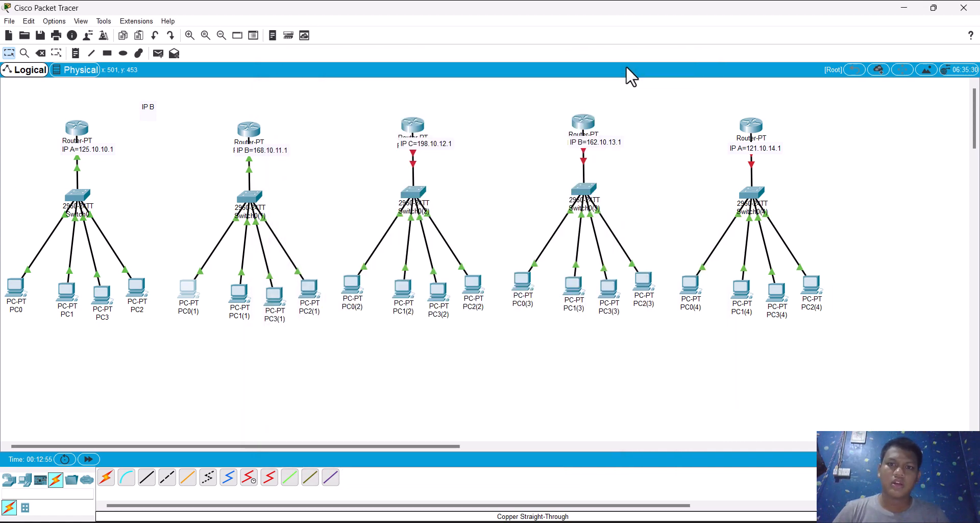
# Step: Add the network 168.10.11.1 to Router0's RIP routing and return to the workspace
pyautogui.click(77, 128)
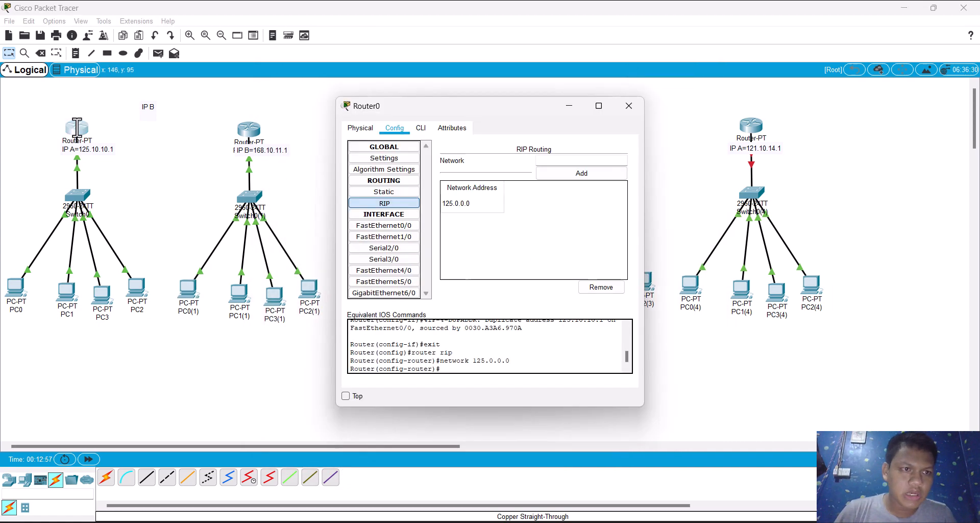
pyautogui.click(554, 160)
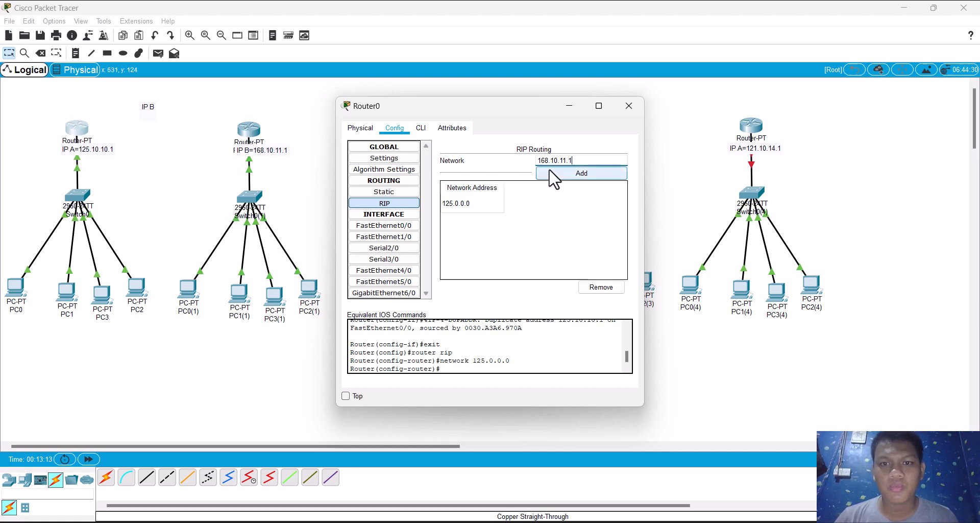
pyautogui.click(551, 173)
pyautogui.click(196, 131)
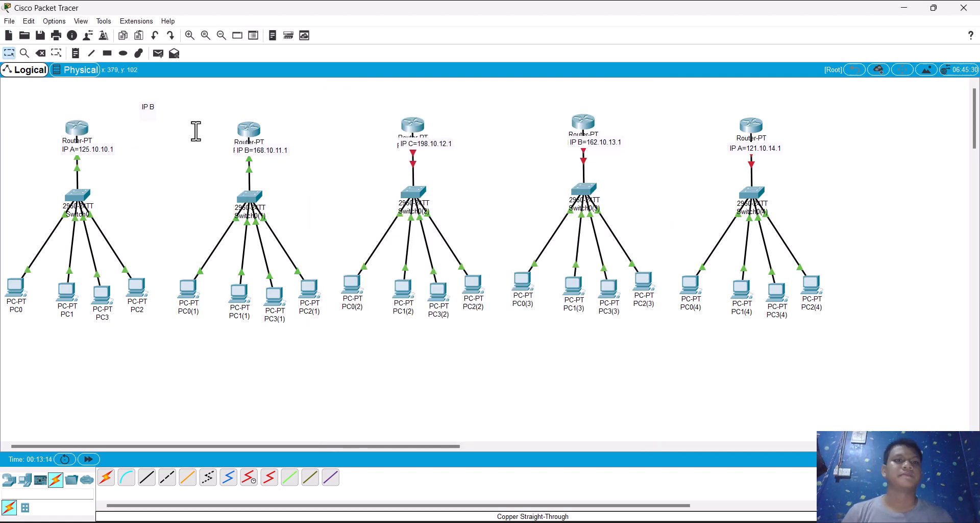
# Step: Connect Router0's FastEthernet1/0 port to Router0(1)'s FastEthernet1/0 port with a copper cross-over cable
pyautogui.click(167, 477)
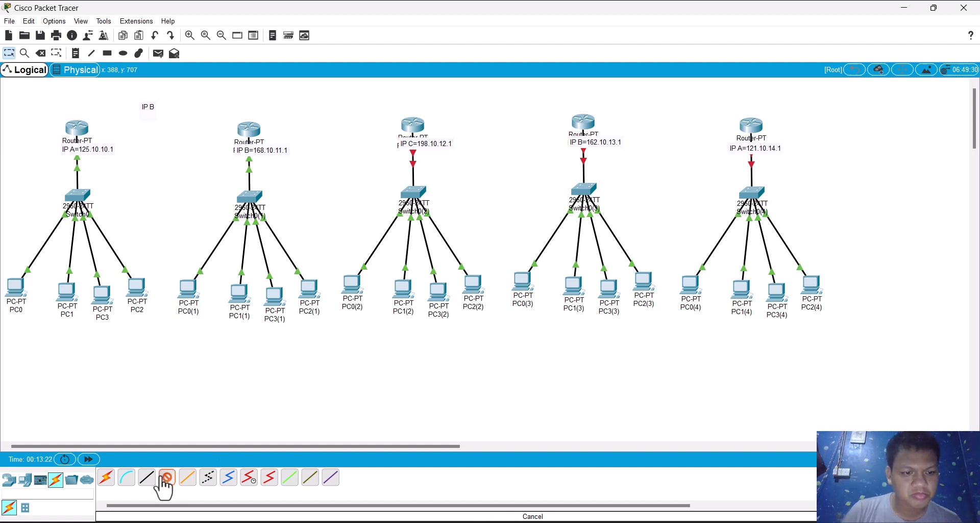
pyautogui.click(79, 133)
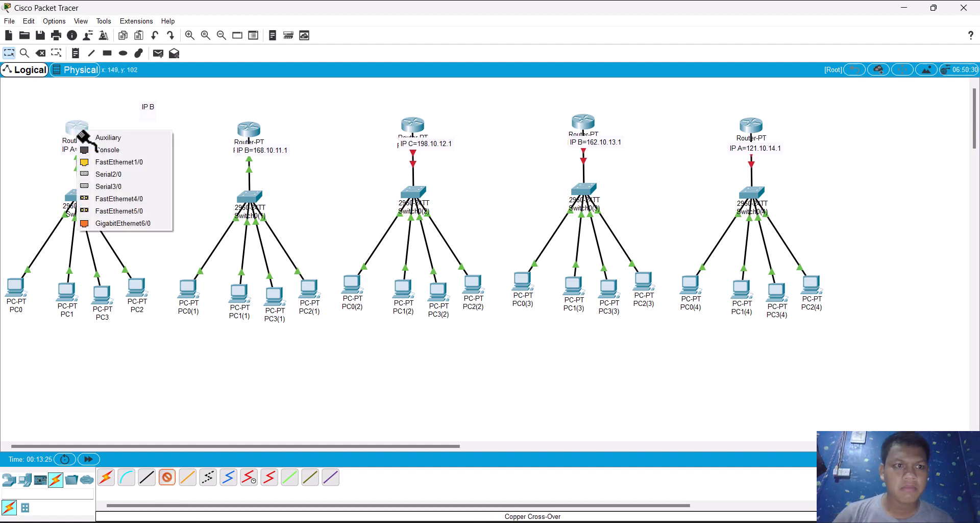
pyautogui.click(97, 161)
pyautogui.click(250, 130)
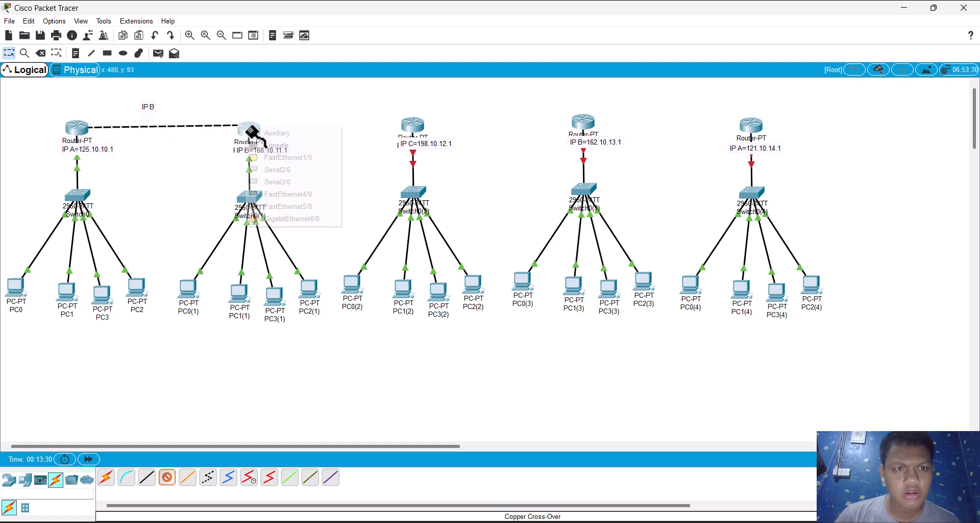
pyautogui.click(277, 156)
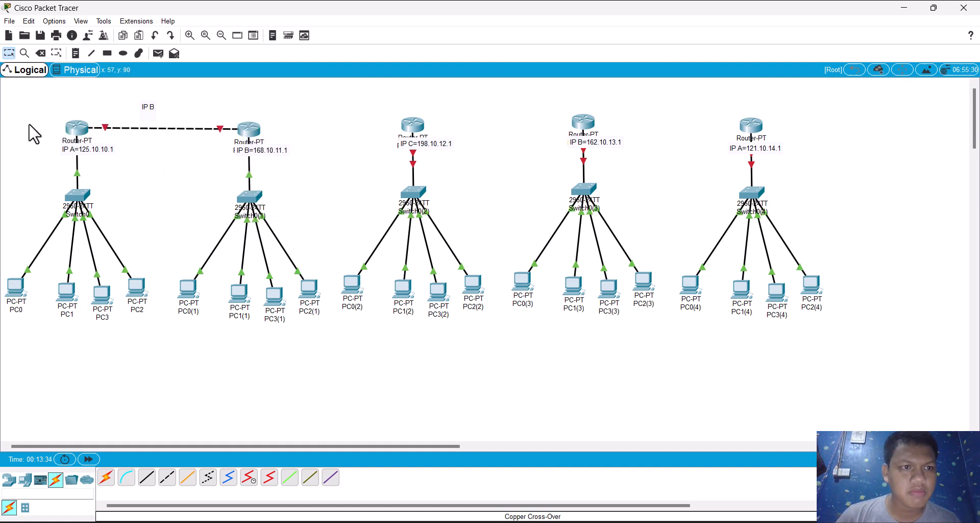
pyautogui.click(77, 129)
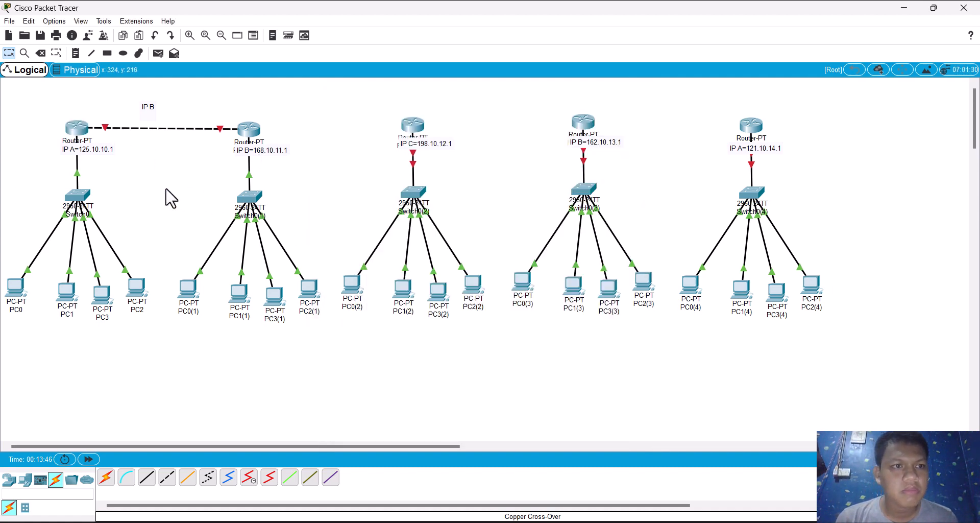
pyautogui.click(168, 198)
# Step: Complete the note above the link between Router0 and Router0(1) as IP B=171.10.100.1
pyautogui.doubleClick(148, 107)
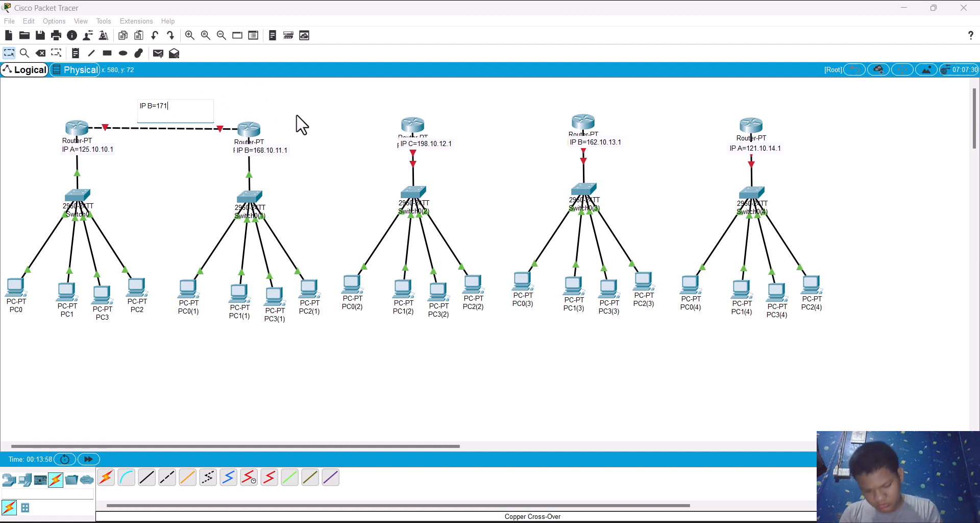
pyautogui.write('.10.100.1')
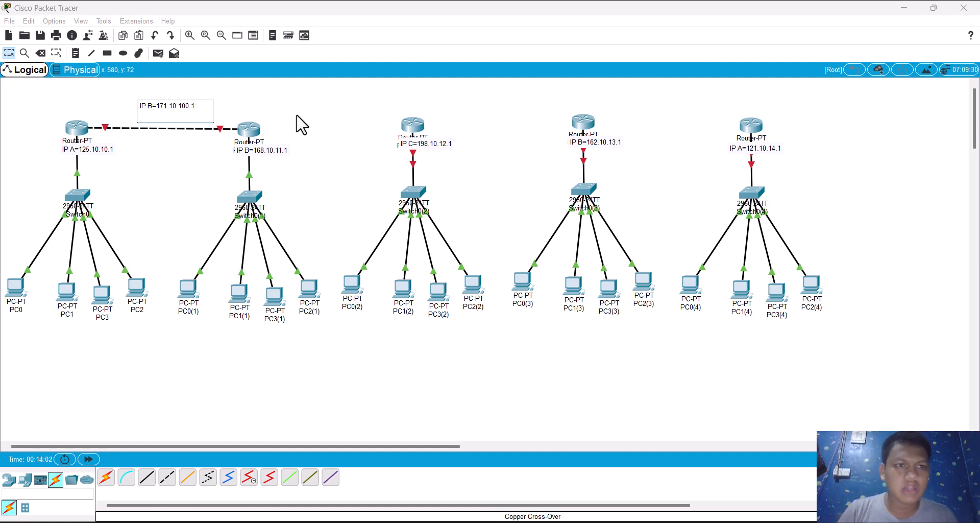
pyautogui.click(154, 108)
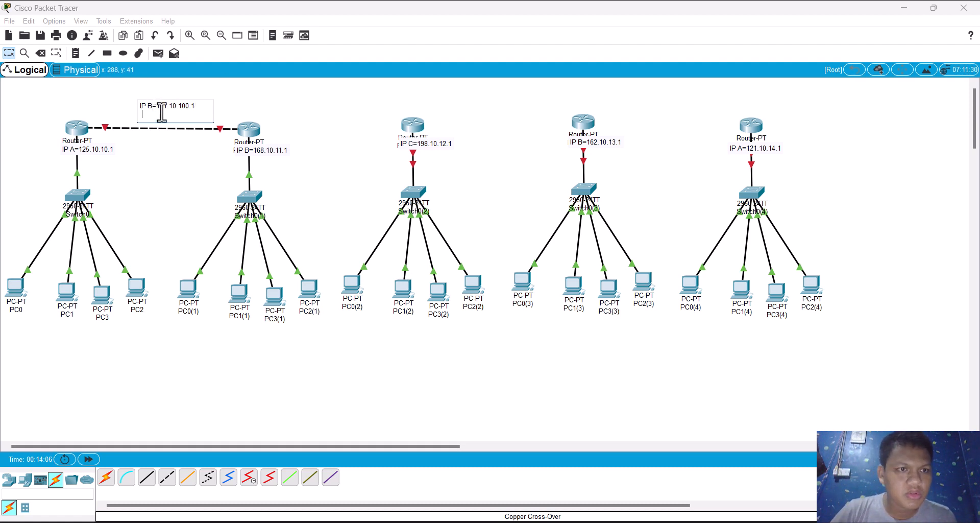
pyautogui.click(126, 112)
# Step: Duplicate the IP B=171.10.100.1 note and place one above Router0 and the other above the link near Router0(1)
pyautogui.moveTo(120, 103); pyautogui.dragTo(223, 134)
pyautogui.hotkey('ctrl', 'c')
pyautogui.hotkey('ctrl', 'v')
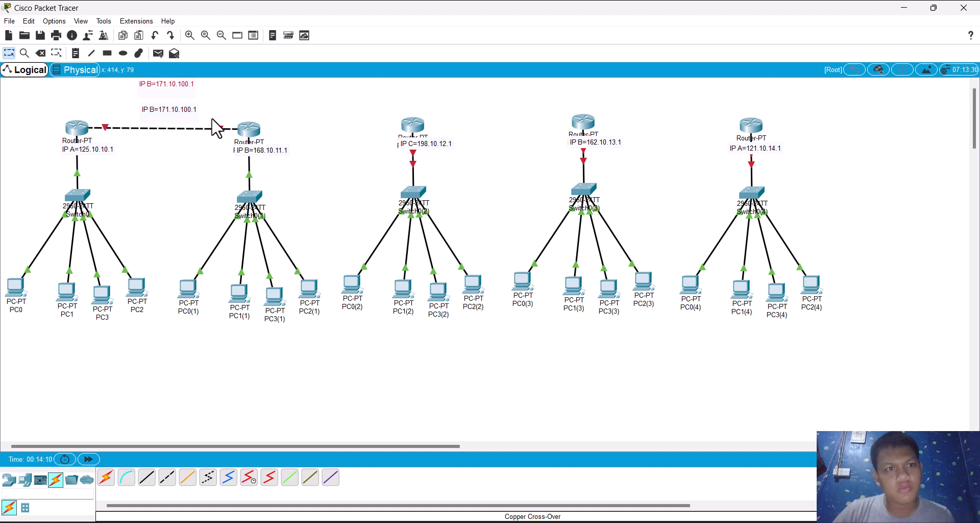
pyautogui.moveTo(184, 93); pyautogui.dragTo(335, 115)
pyautogui.moveTo(188, 115); pyautogui.dragTo(116, 113)
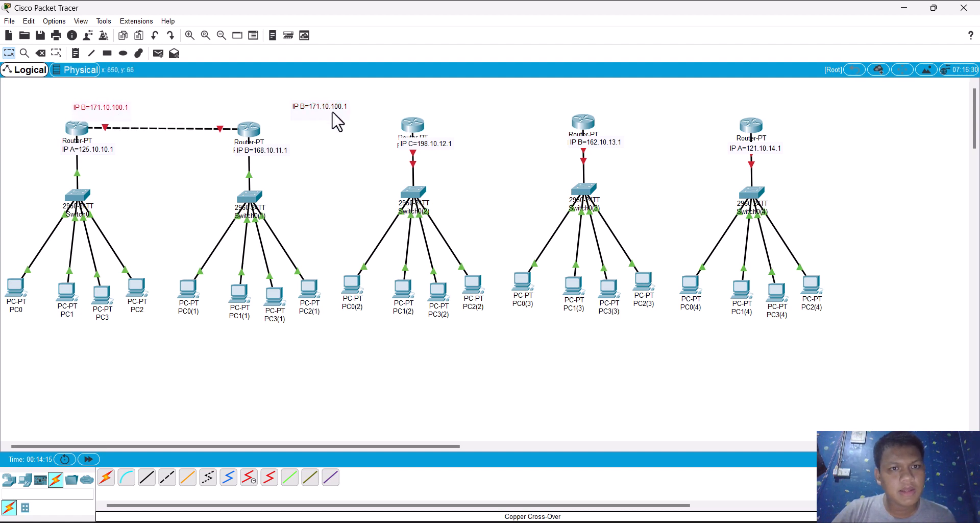
pyautogui.moveTo(329, 115); pyautogui.dragTo(214, 116)
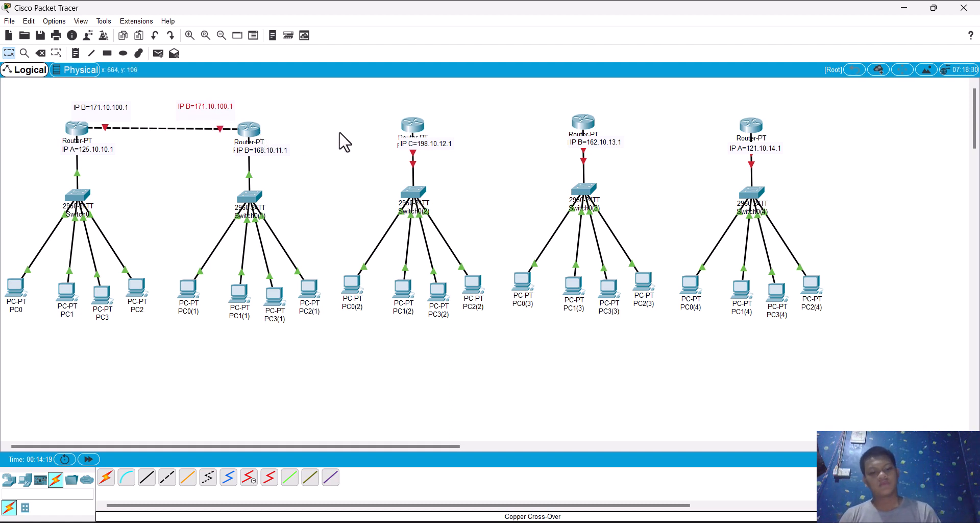
# Step: Paste six more copies of the IP B=171.10.100.1 note and place two between each remaining pair of neighbouring routers
pyautogui.hotkey('ctrl', 'v')
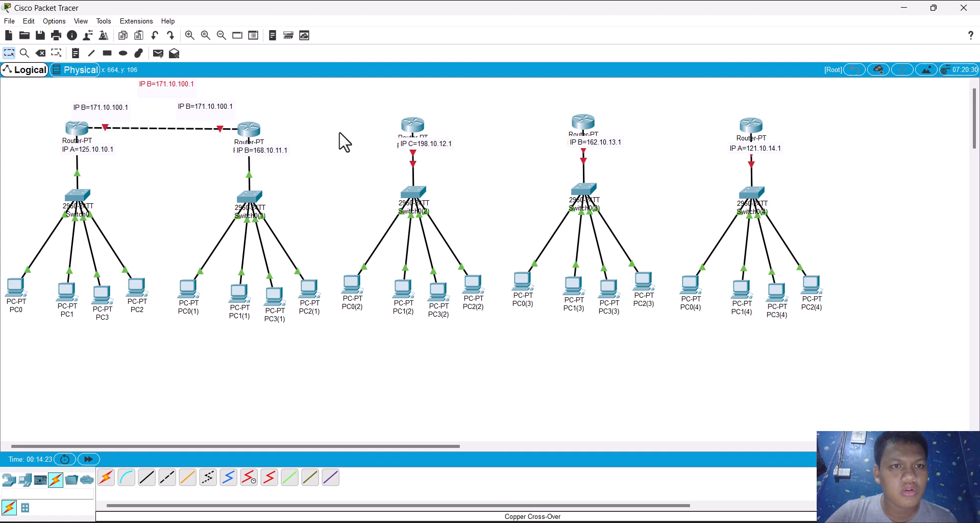
pyautogui.moveTo(174, 82); pyautogui.dragTo(300, 102)
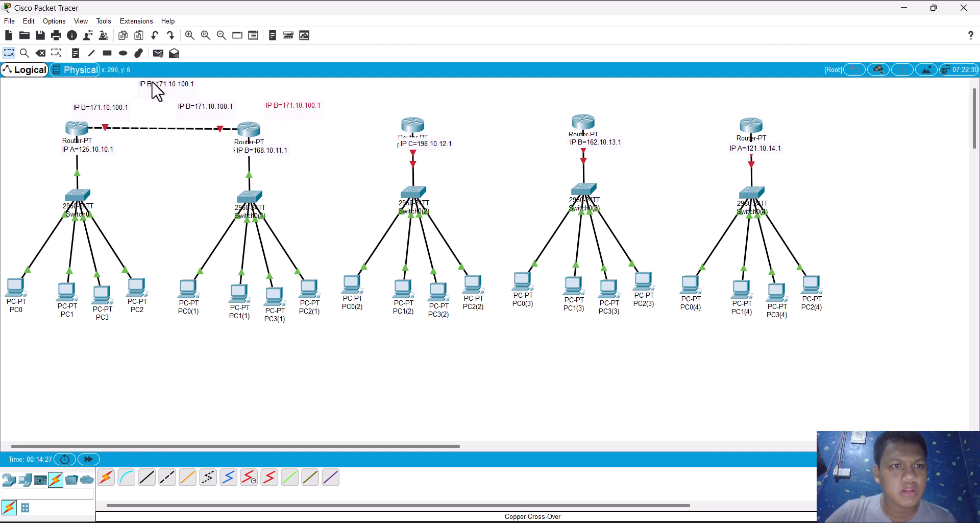
pyautogui.moveTo(155, 89); pyautogui.dragTo(356, 109)
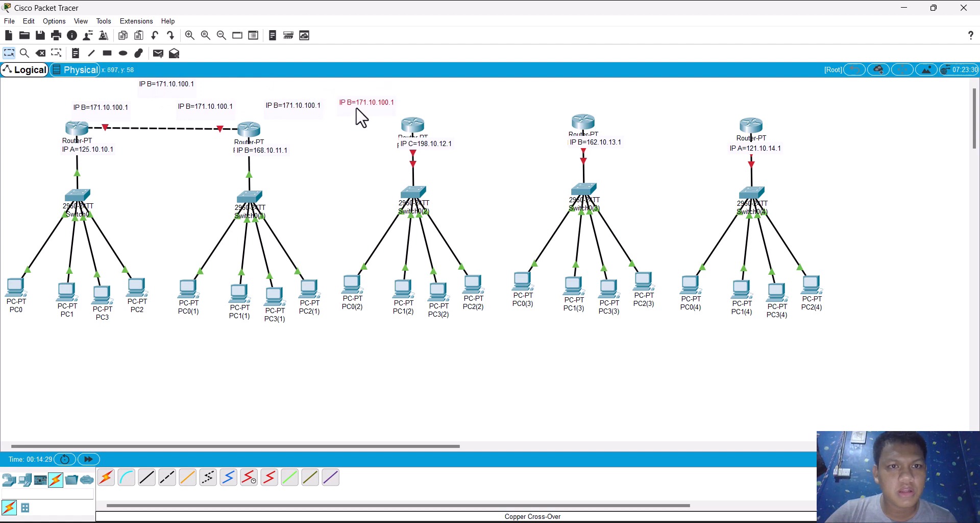
pyautogui.moveTo(157, 91); pyautogui.dragTo(457, 111)
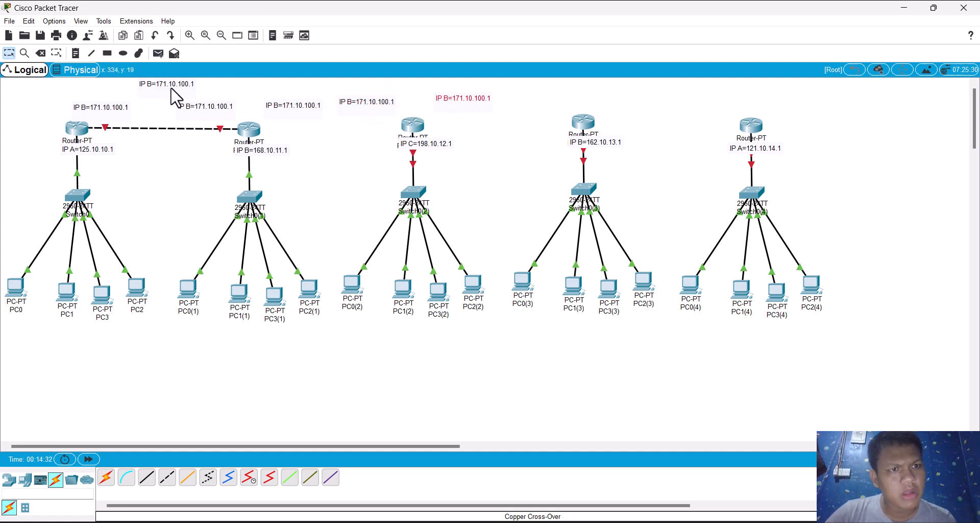
pyautogui.moveTo(172, 89); pyautogui.dragTo(546, 107)
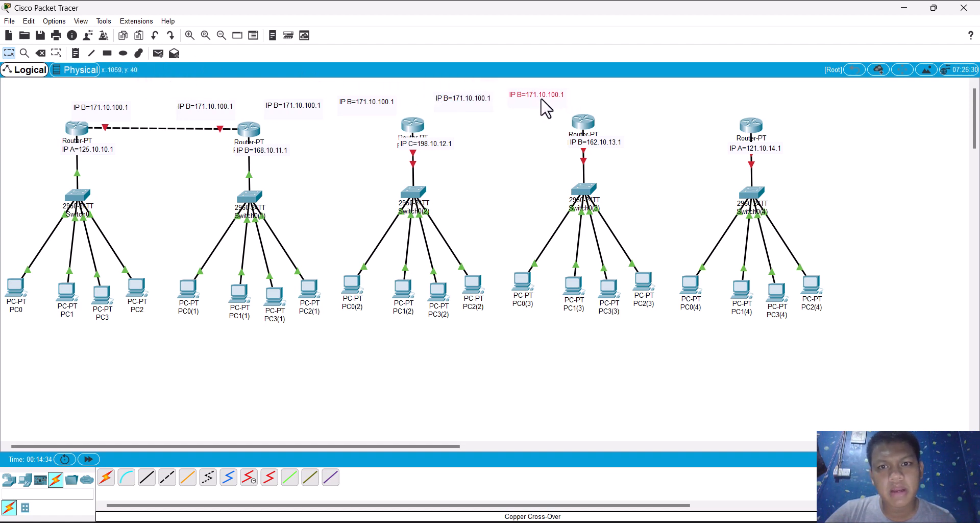
pyautogui.hotkey('ctrl', 'v')
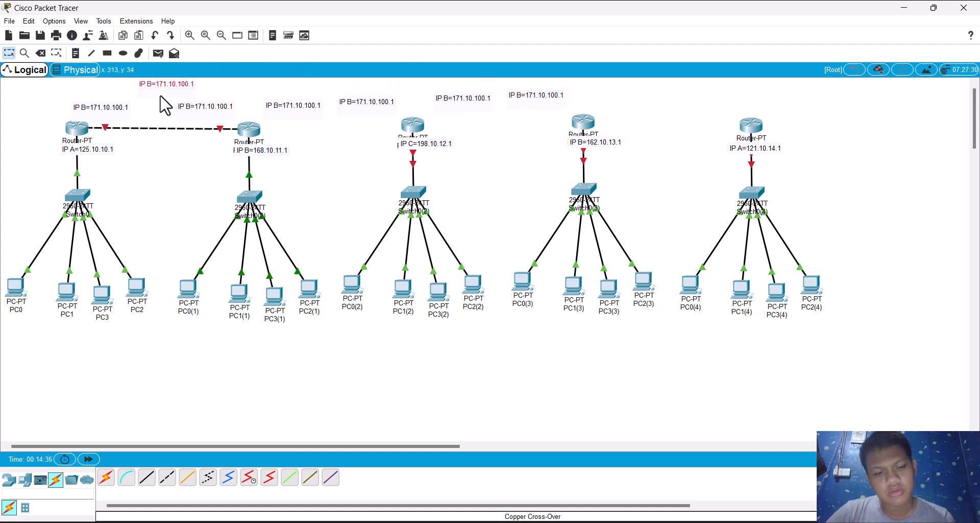
pyautogui.moveTo(159, 90); pyautogui.dragTo(620, 108)
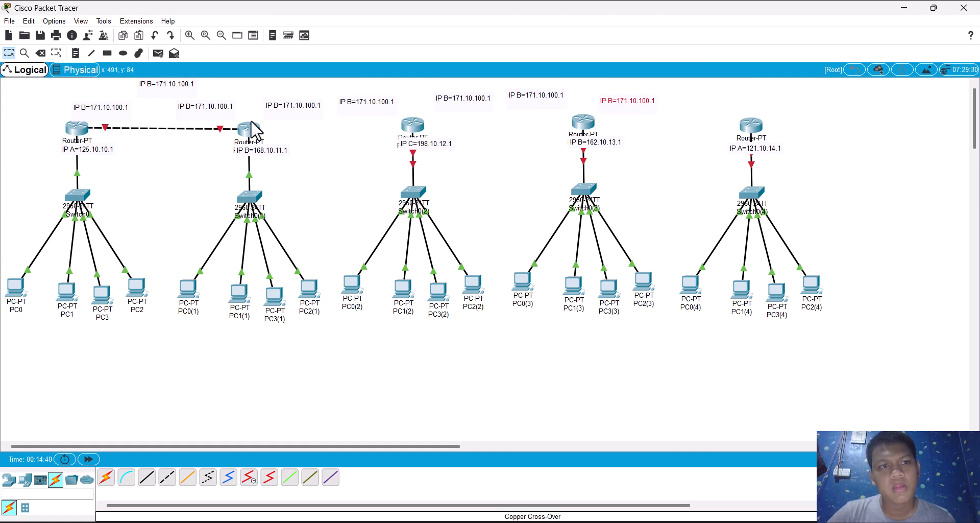
pyautogui.moveTo(171, 85); pyautogui.dragTo(706, 104)
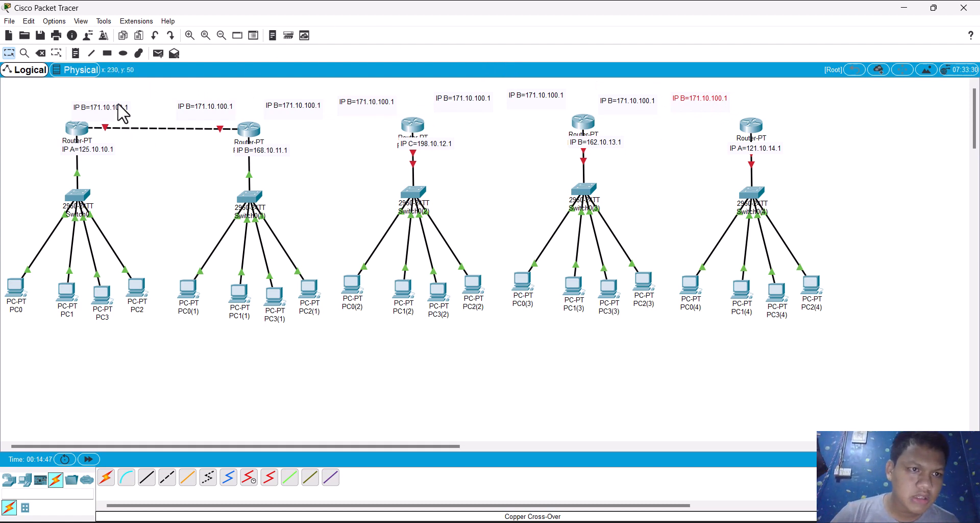
# Step: Change the note above the link near Router0(1) to IP B=171.10.100.2, and enable that router's FastEthernet1/0 port with IP address 171.10.100.2
pyautogui.doubleClick(220, 111)
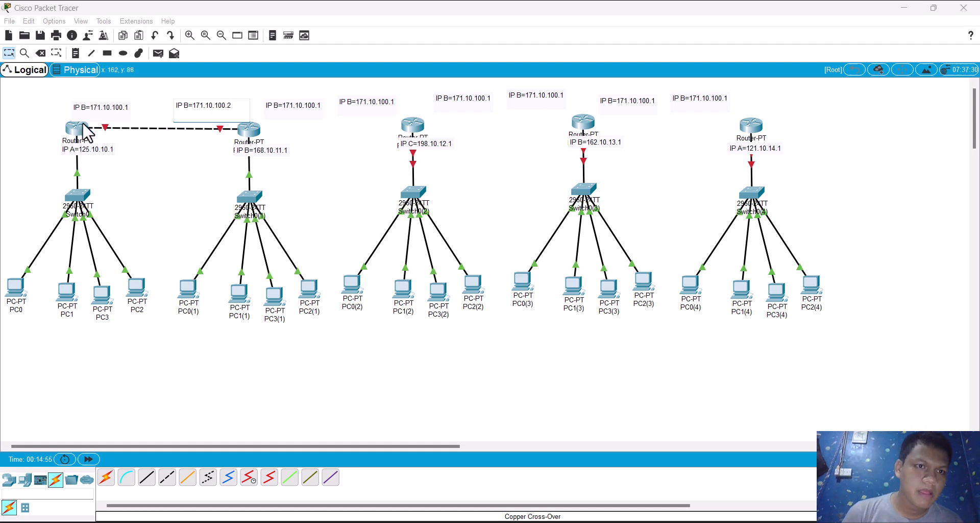
pyautogui.moveTo(237, 105); pyautogui.dragTo(193, 106)
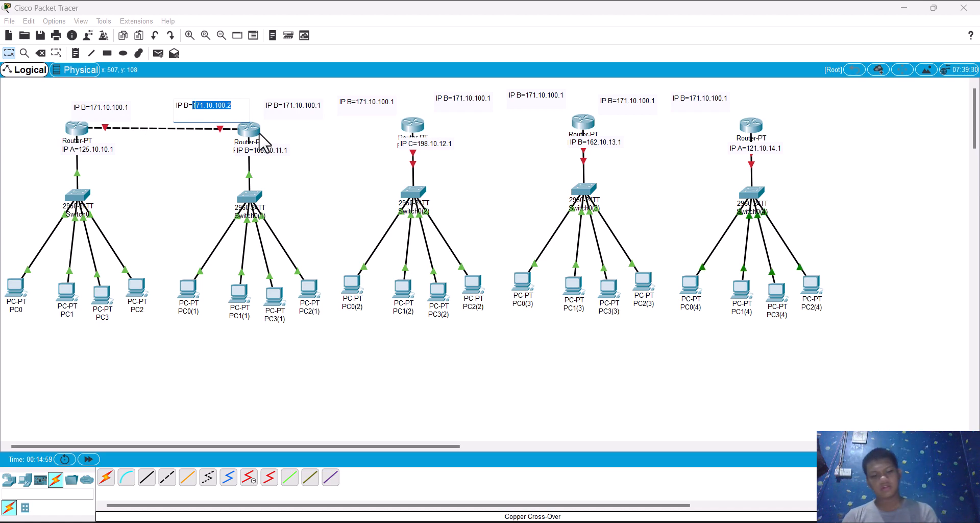
pyautogui.click(263, 139)
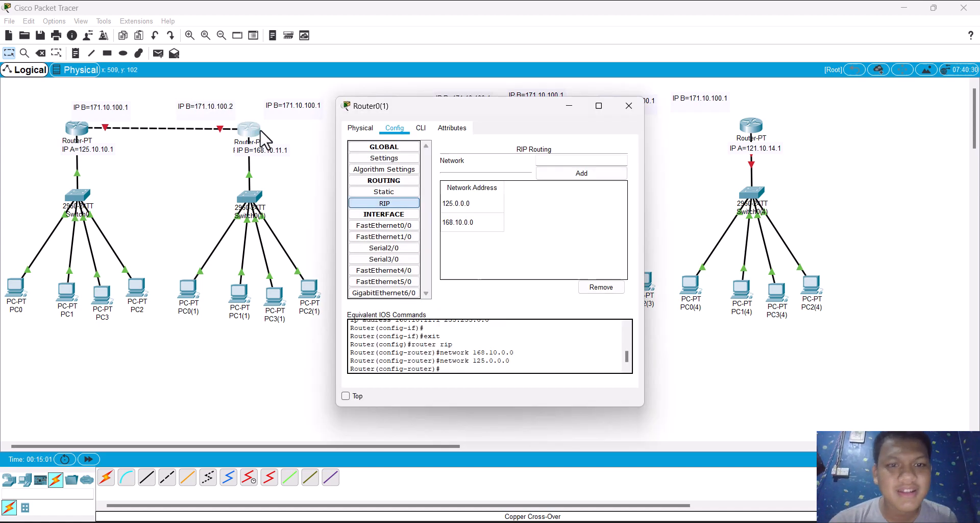
pyautogui.click(385, 237)
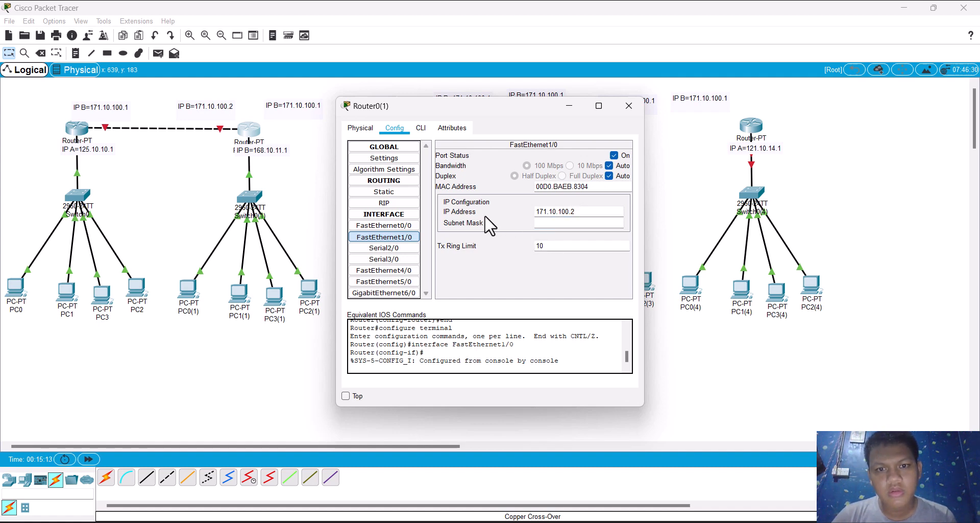
# Step: Turn on Router0's FastEthernet1/0 port and return to the workspace
pyautogui.click(65, 127)
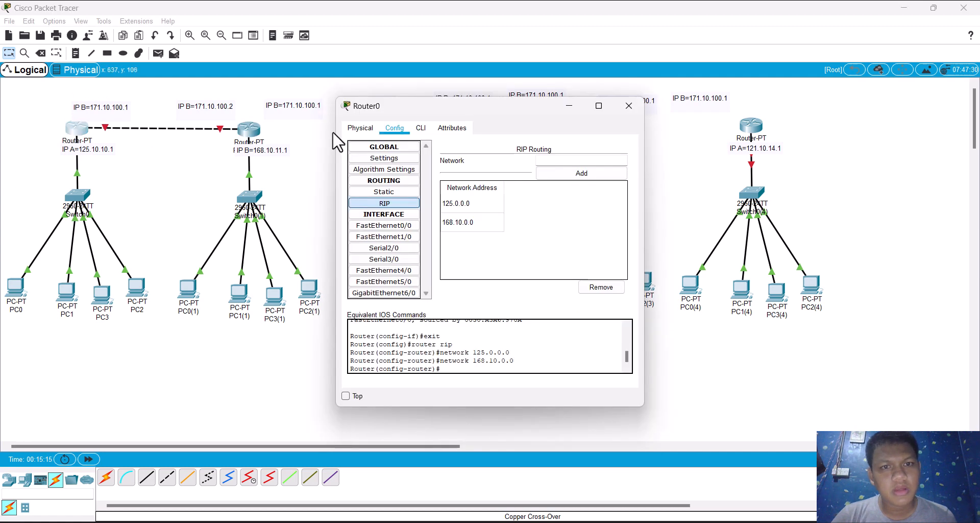
pyautogui.click(364, 237)
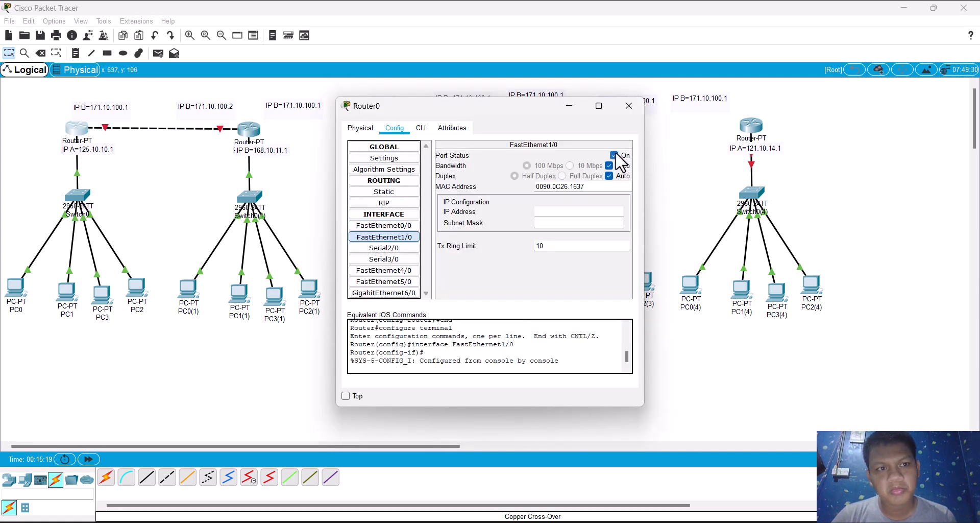
pyautogui.click(148, 180)
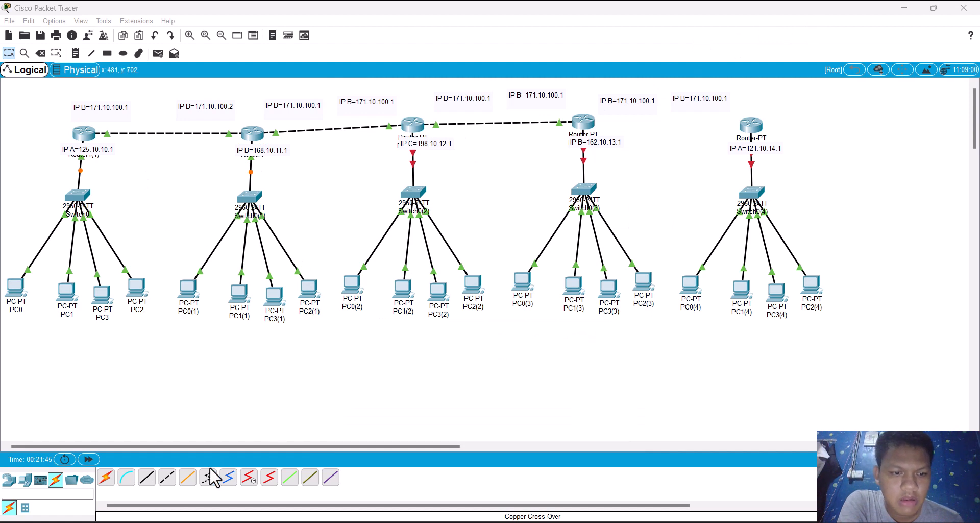
# Step: Connect the router labelled IP B=162.10.13.1 to GigabitEthernet6/0 of the router labelled IP A=121.10.14.1 with a copper cross-over cable
pyautogui.click(166, 479)
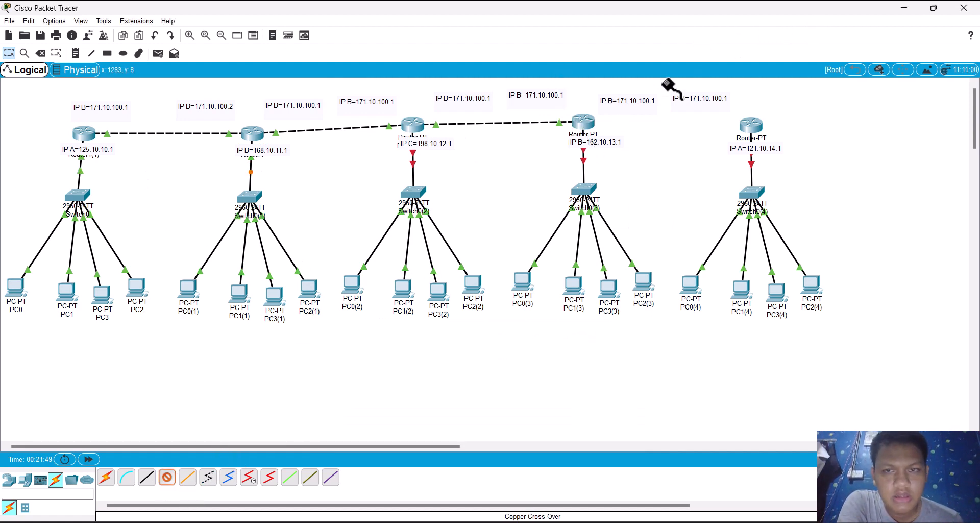
pyautogui.click(587, 125)
pyautogui.click(620, 205)
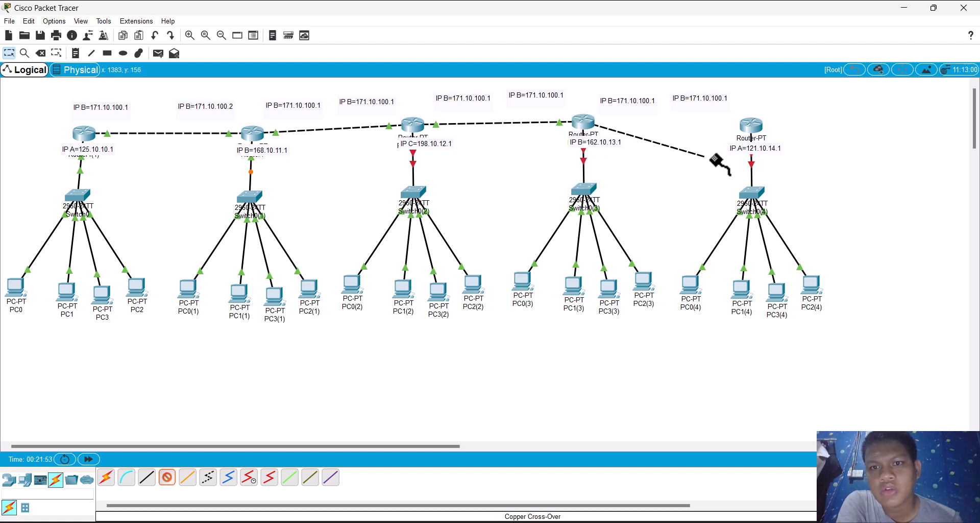
pyautogui.click(748, 125)
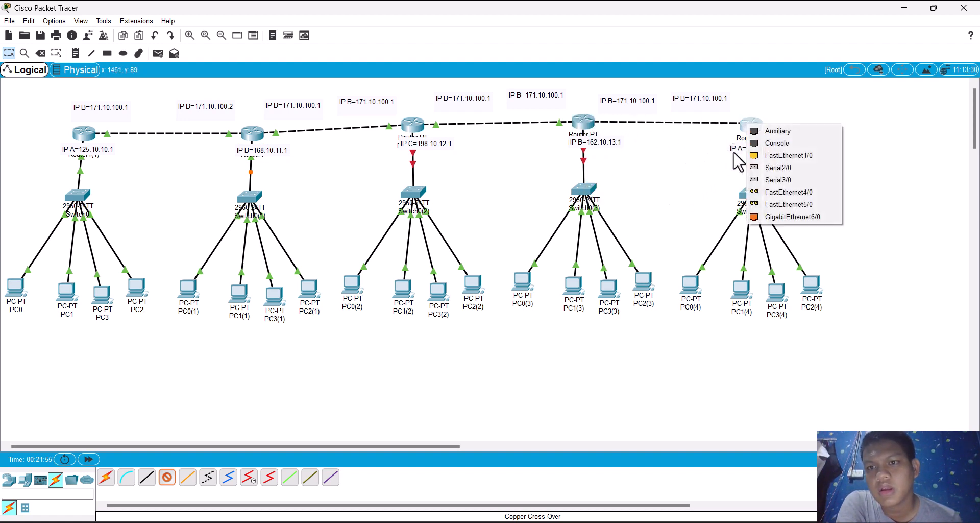
pyautogui.click(760, 216)
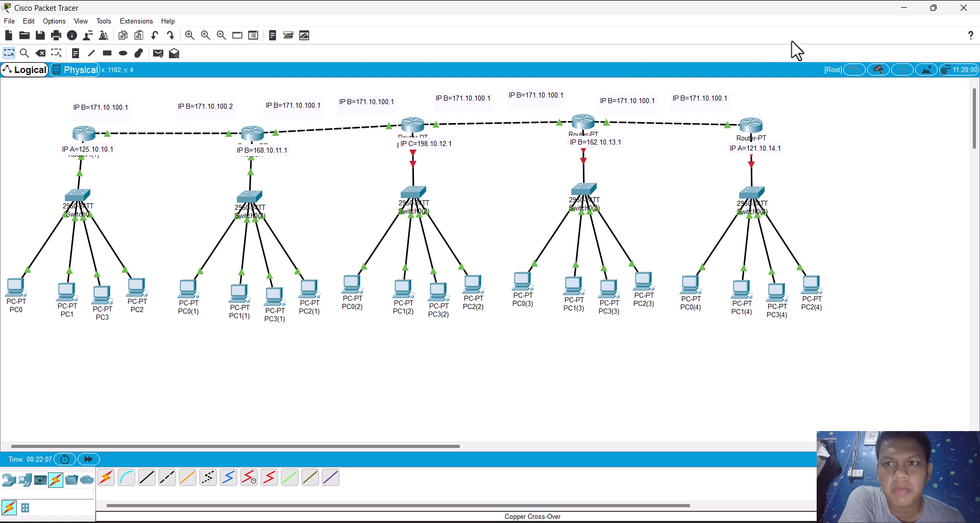
pyautogui.click(807, 33)
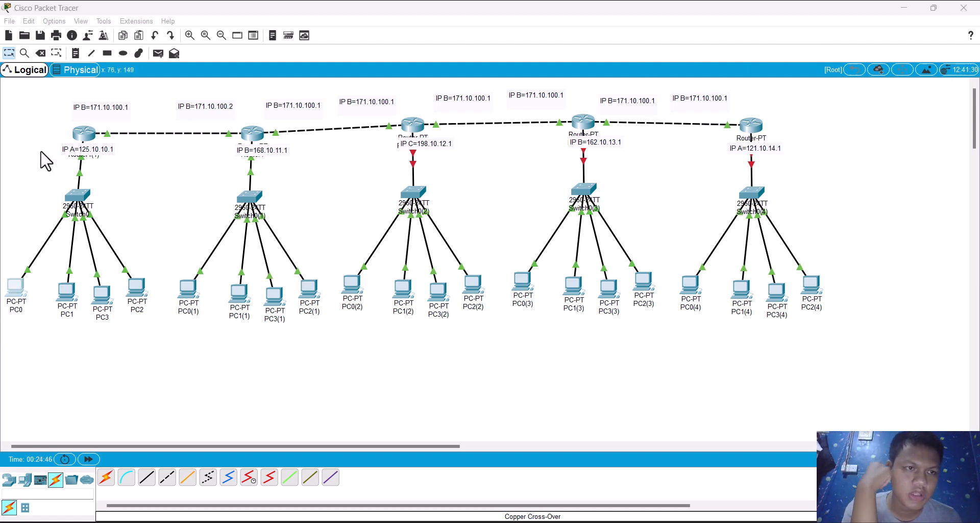
# Step: Ping 125.10.10.2 from PC0(1)'s command prompt and return to the workspace
pyautogui.click(188, 290)
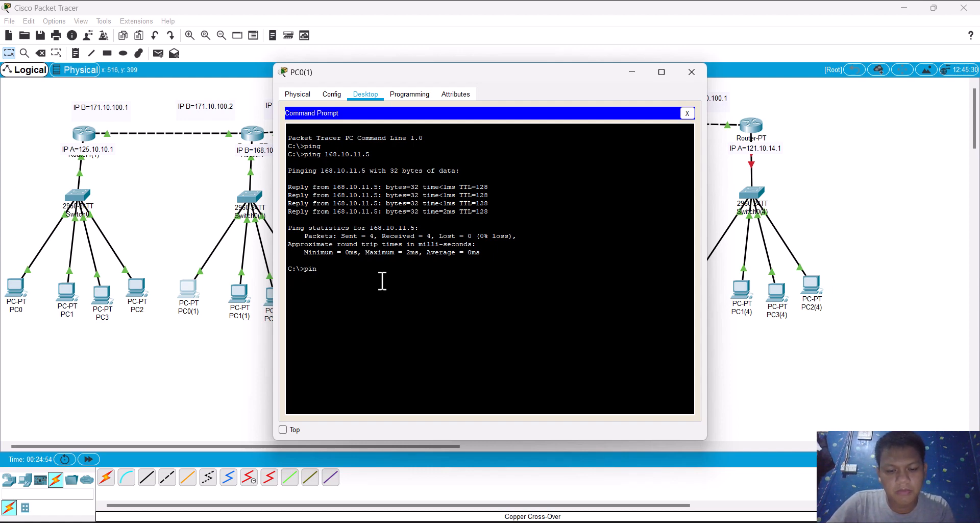
pyautogui.write('125.10.10.2')
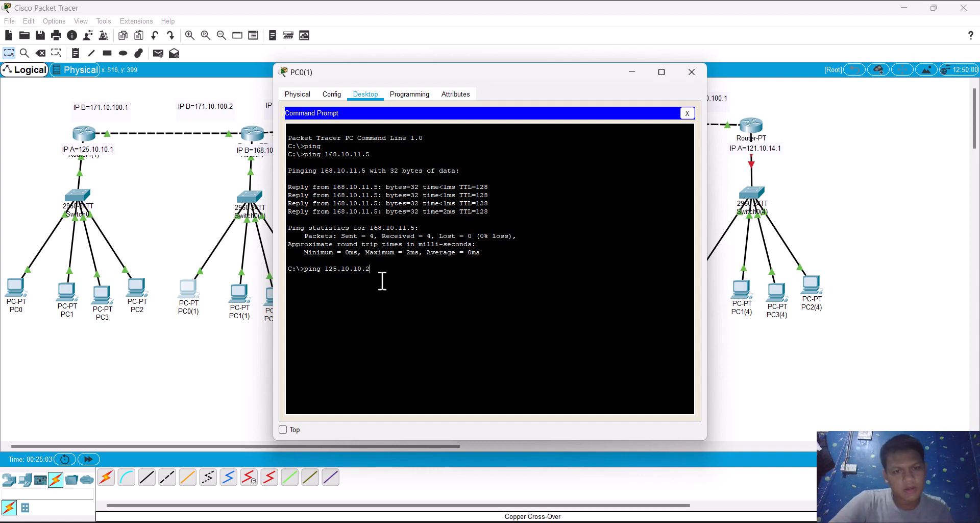
pyautogui.press('Return')
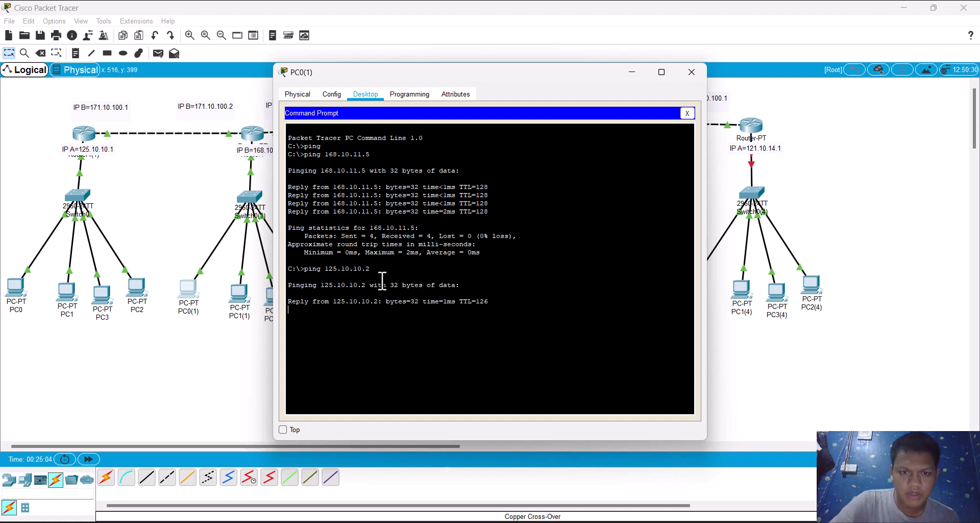
pyautogui.click(171, 240)
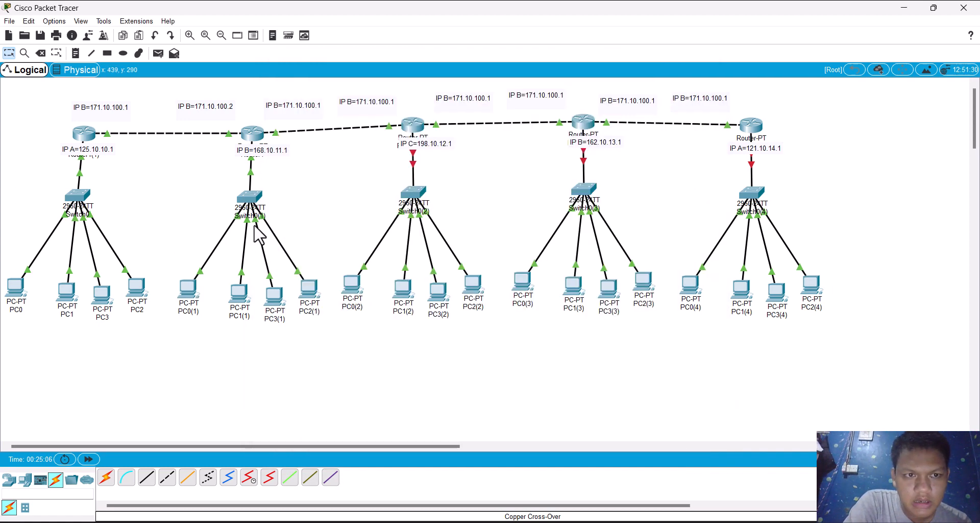
# Step: Change the note just beyond Router1 on its link towards Router0(2) to IP B=171.10.200.1
pyautogui.click(253, 131)
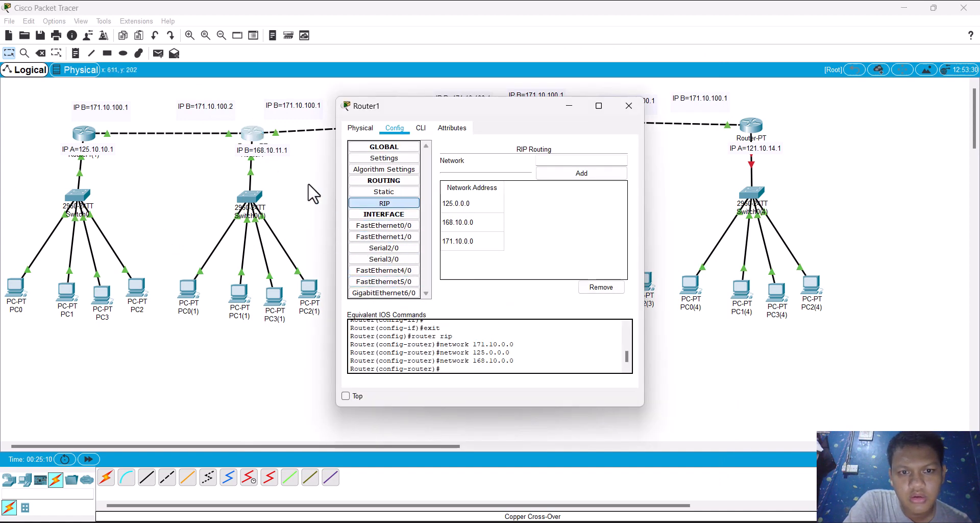
pyautogui.click(309, 111)
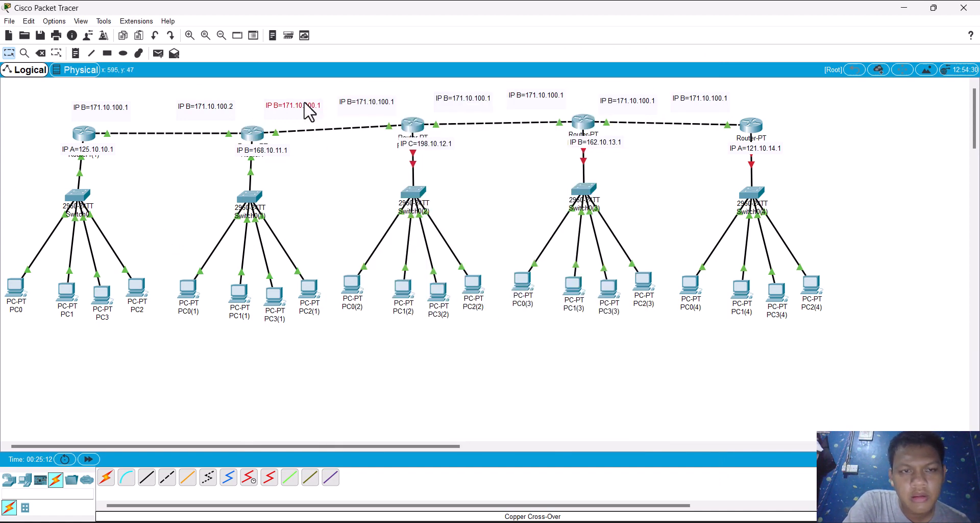
pyautogui.click(309, 111)
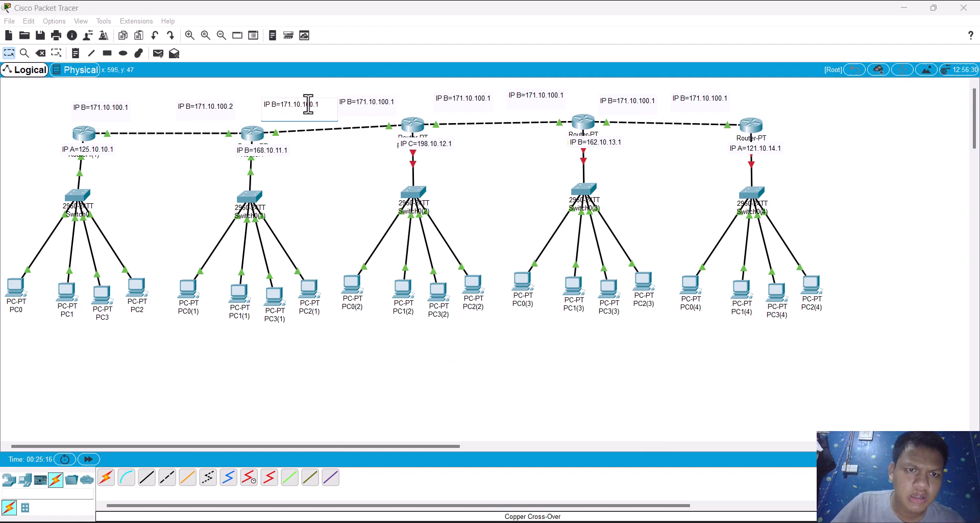
pyautogui.press('BackSpace')
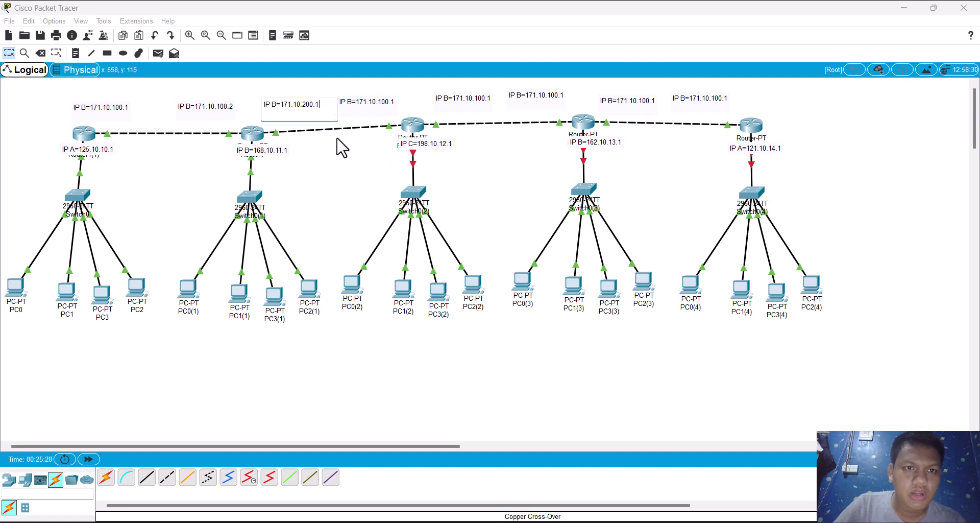
pyautogui.moveTo(340, 141); pyautogui.dragTo(376, 146)
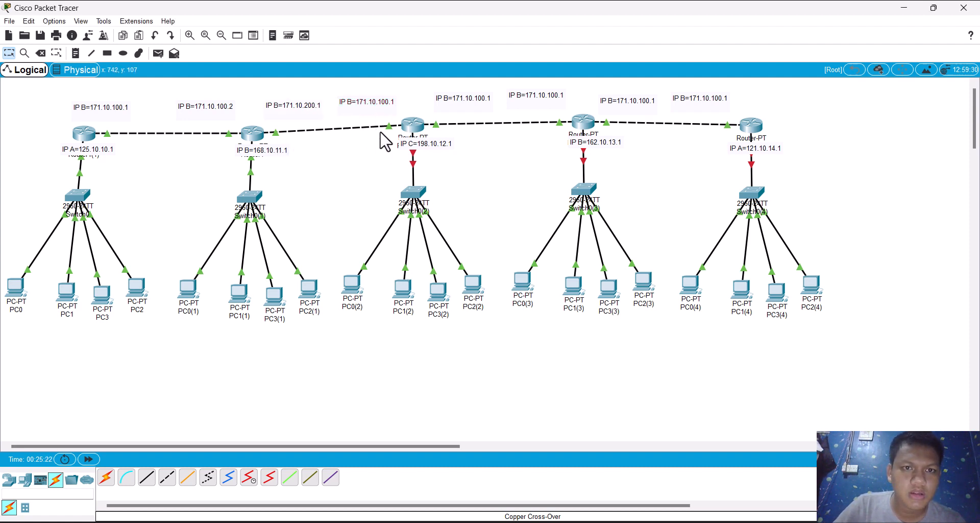
# Step: Change the note before the IP C=198.10.12.1 router to IP B=171.10.100.3 and the note after it to IP B=171.10.200.1
pyautogui.doubleClick(387, 108)
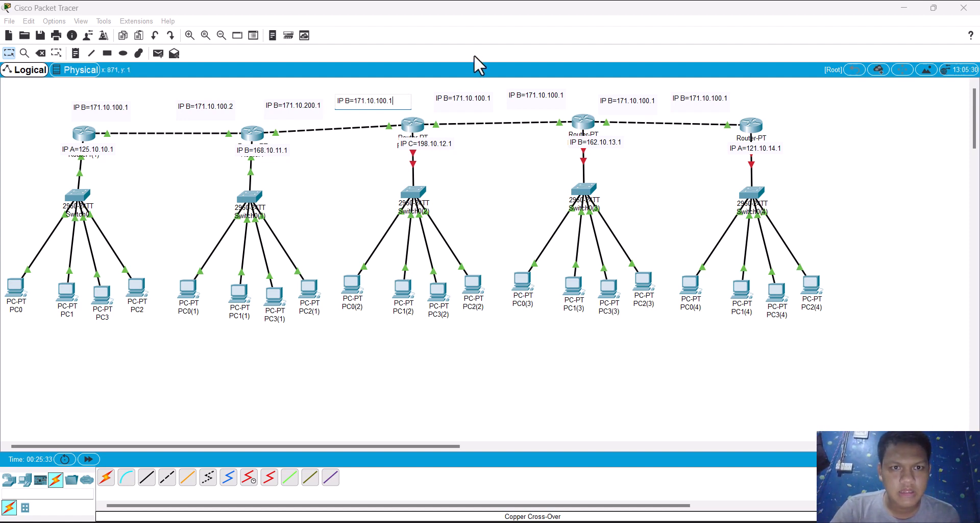
pyautogui.press('BackSpace')
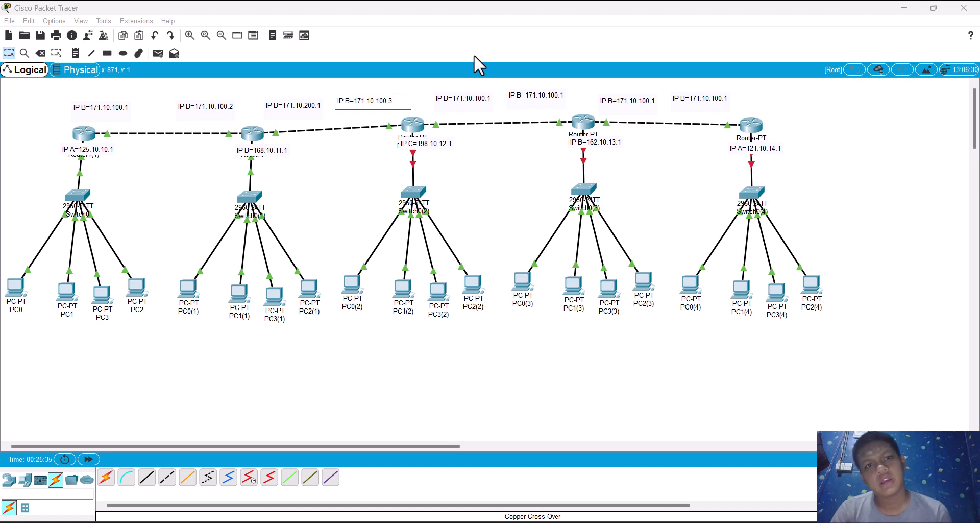
pyautogui.click(488, 102)
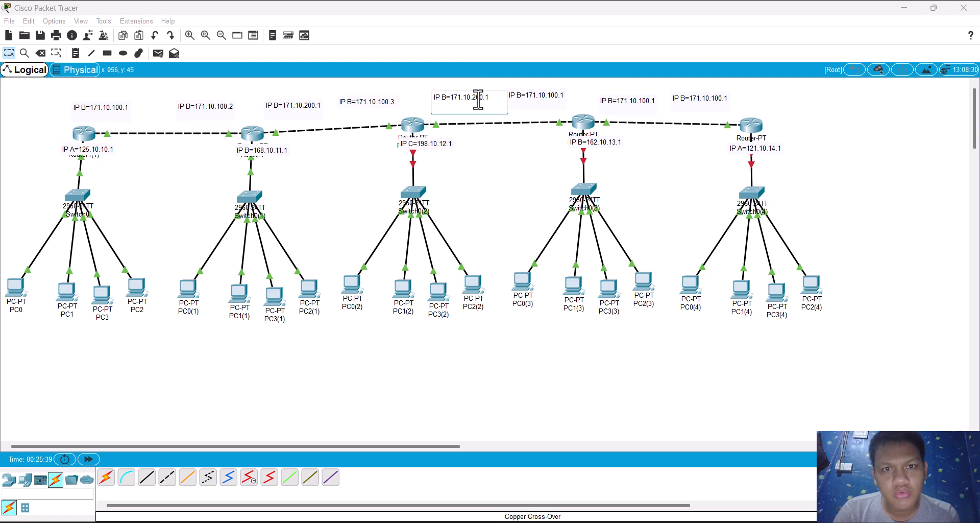
# Step: Change the note before the IP B=162.10.13.1 router to IP B=171.10.100.4 and the note before the last router to IP B=171.10.100.5
pyautogui.click(561, 95)
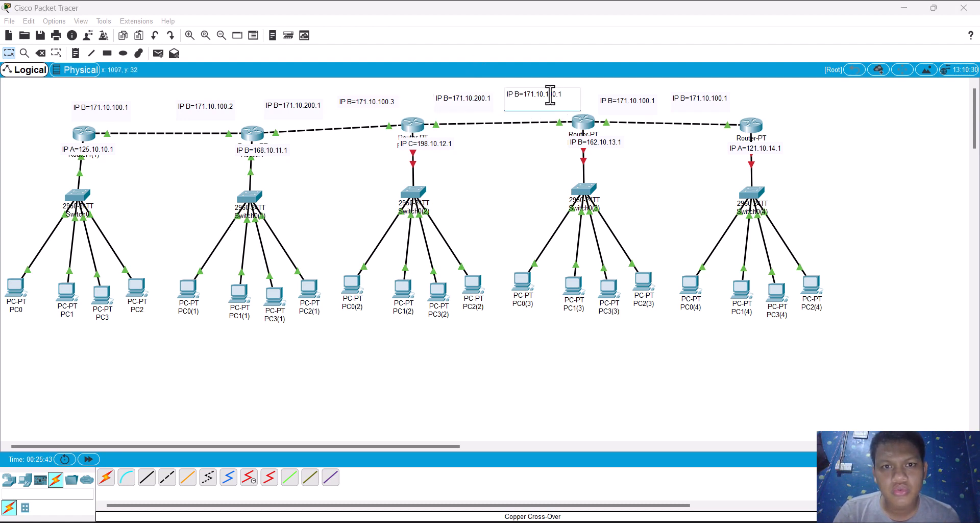
pyautogui.press('BackSpace')
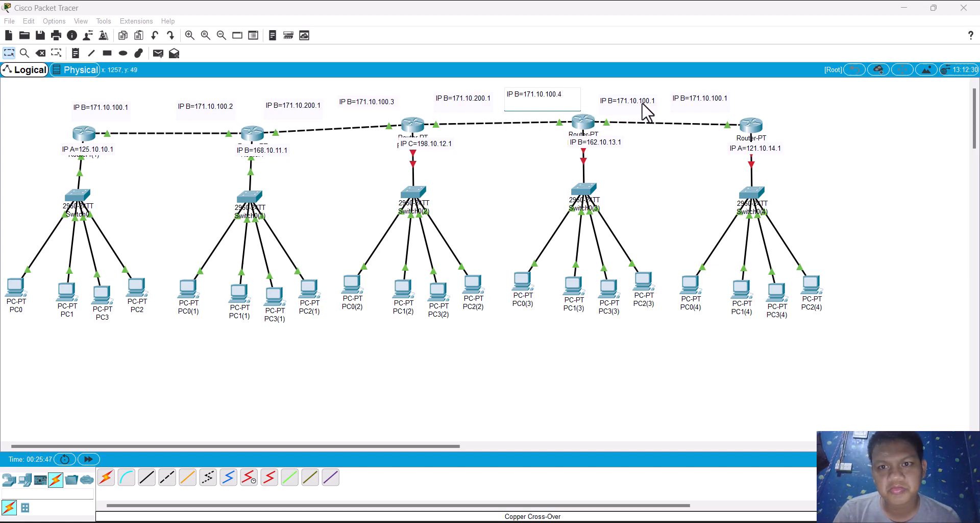
pyautogui.click(727, 107)
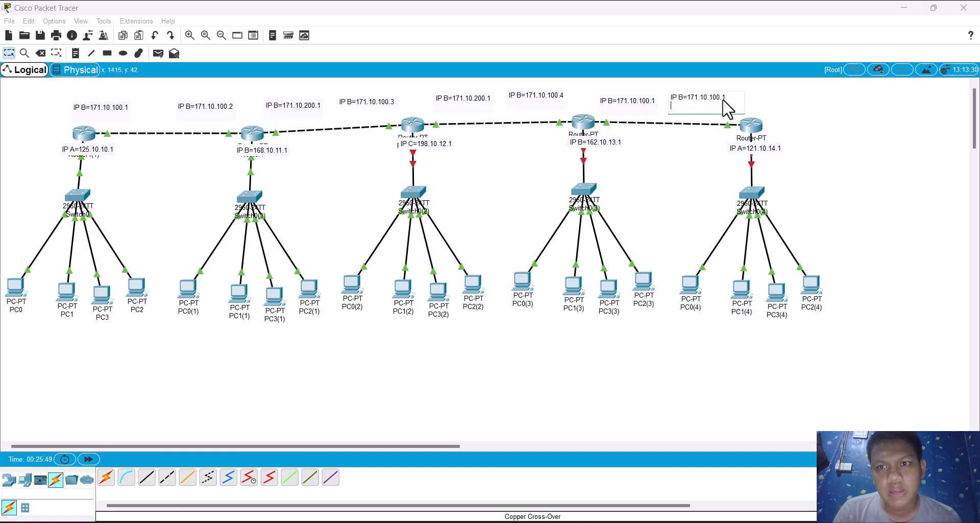
pyautogui.press('BackSpace')
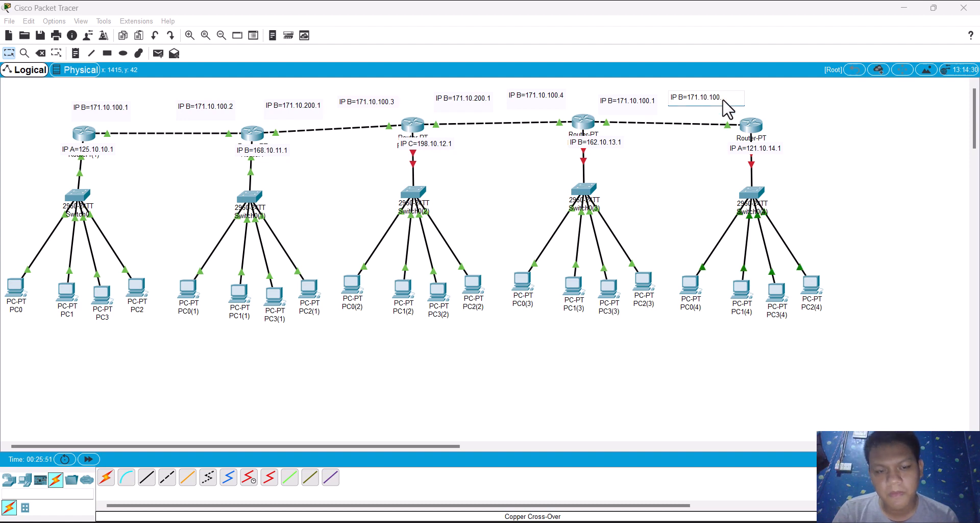
pyautogui.write('5')
# Step: Change the note after the IP B=162.10.13.1 router to IP B=171.10.200.3 and the note after the IP C=198.10.12.1 router to IP B=171.10.200.2
pyautogui.click(640, 107)
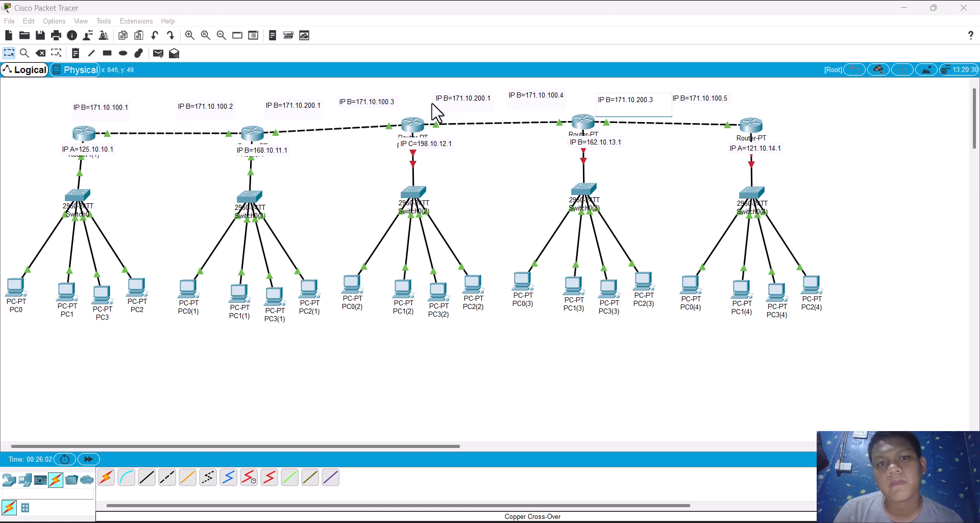
pyautogui.click(448, 103)
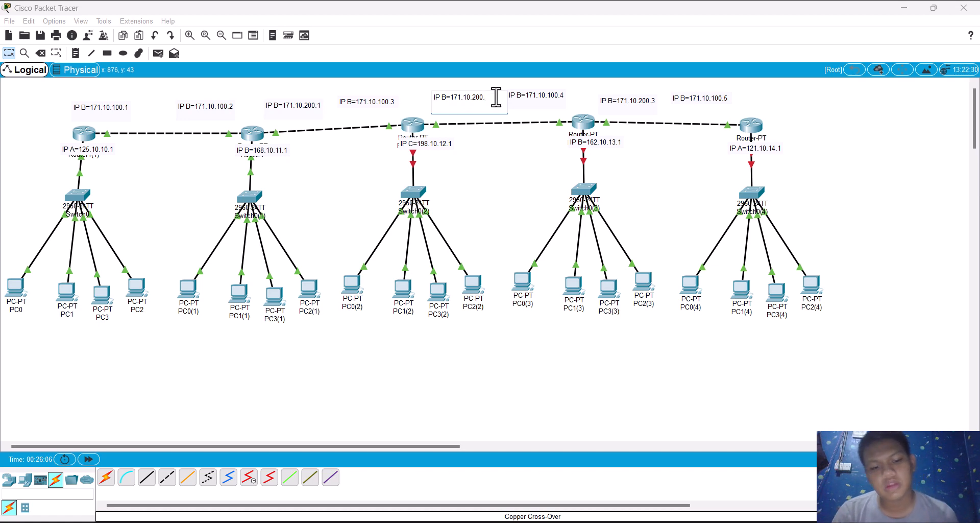
pyautogui.write('2')
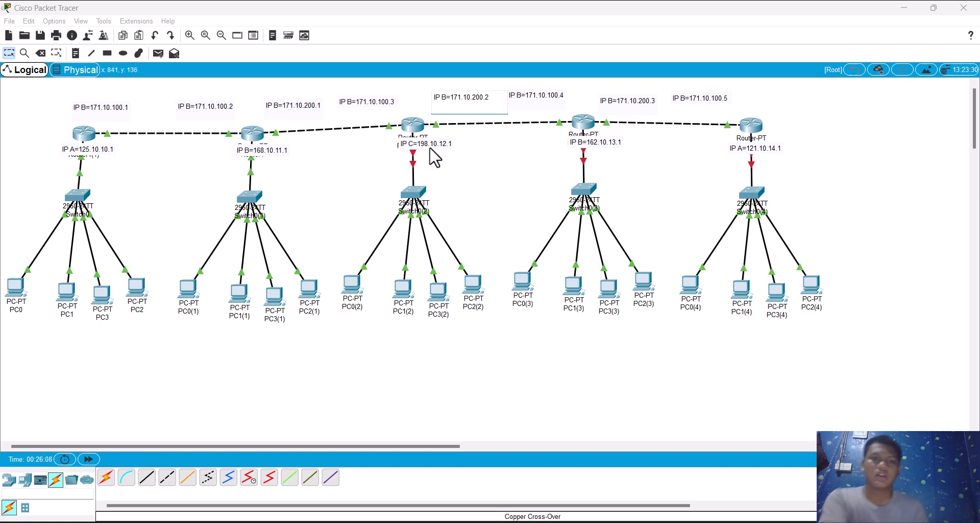
pyautogui.click(356, 164)
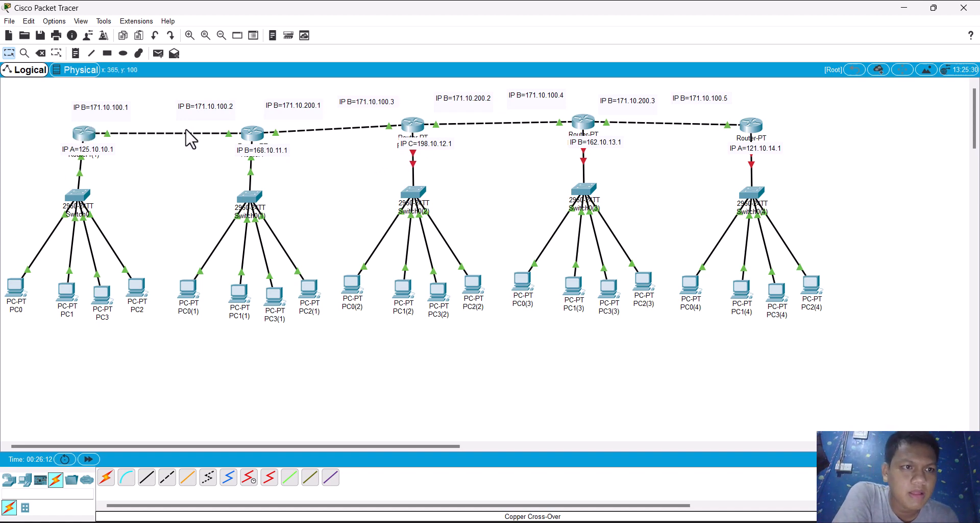
# Step: Enter IP address 171.10.200.1 for Router1's GigabitEthernet6/0 interface and return to the workspace
pyautogui.click(251, 138)
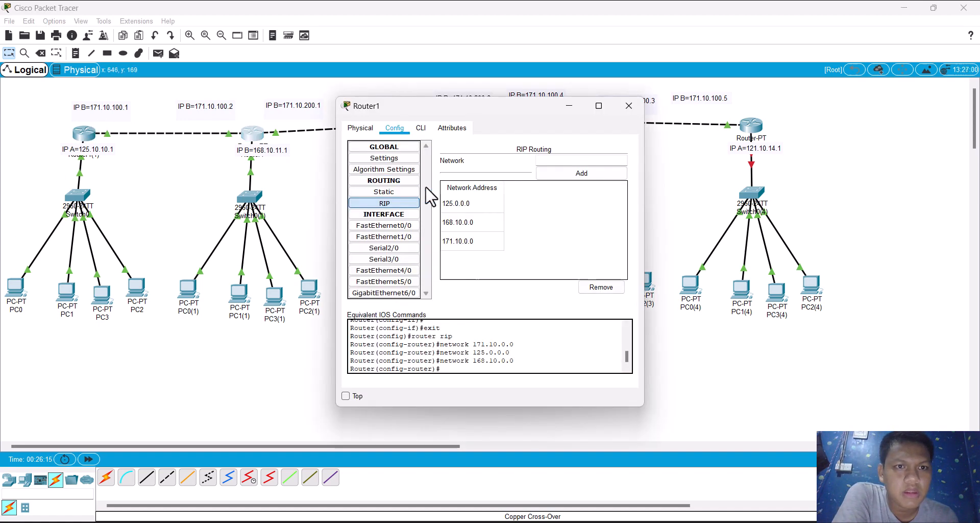
pyautogui.click(407, 293)
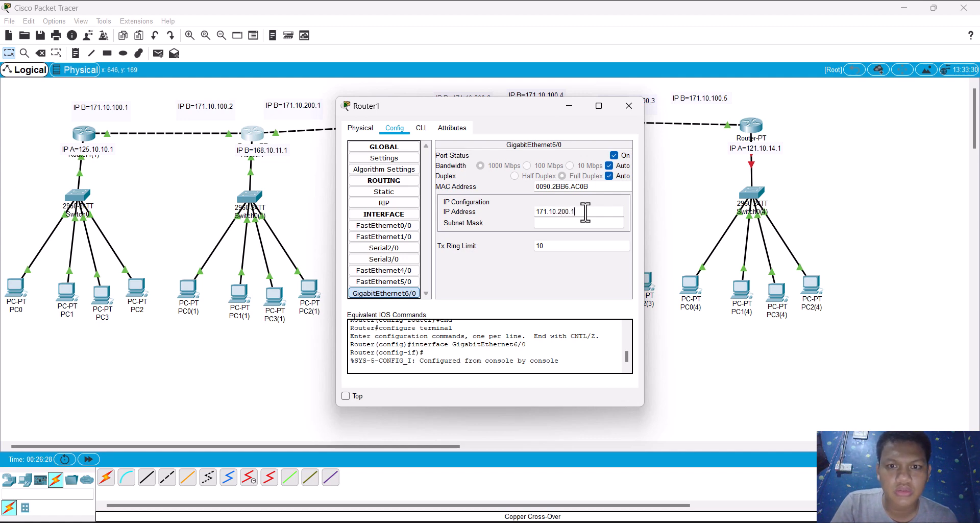
pyautogui.doubleClick(586, 212)
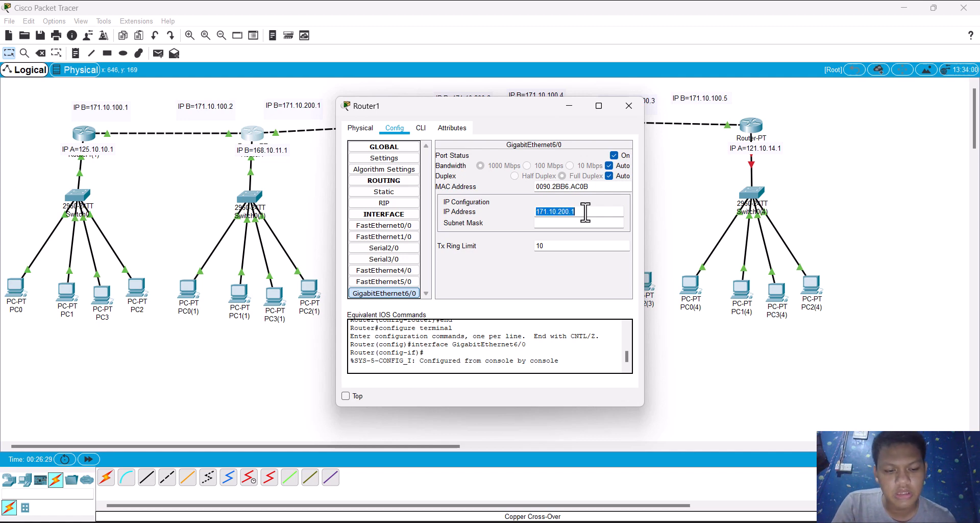
pyautogui.click(561, 295)
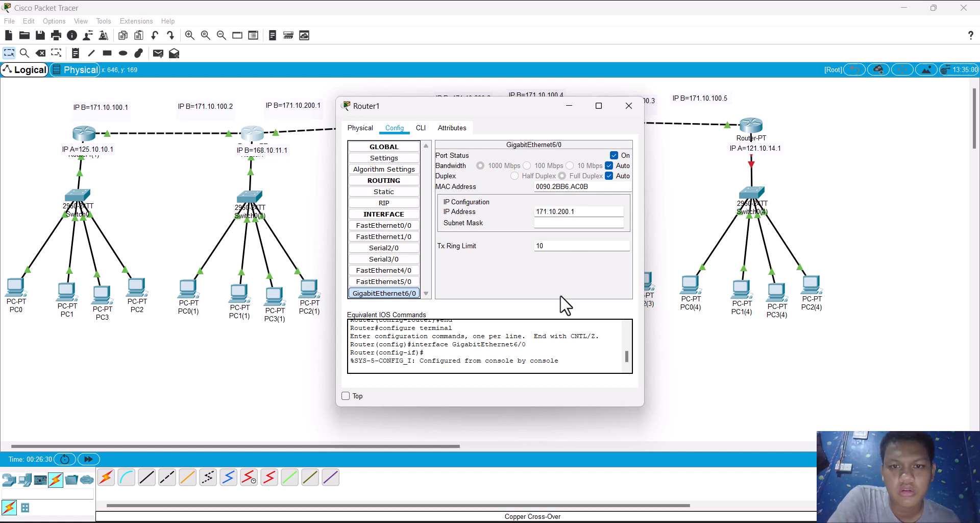
pyautogui.click(545, 223)
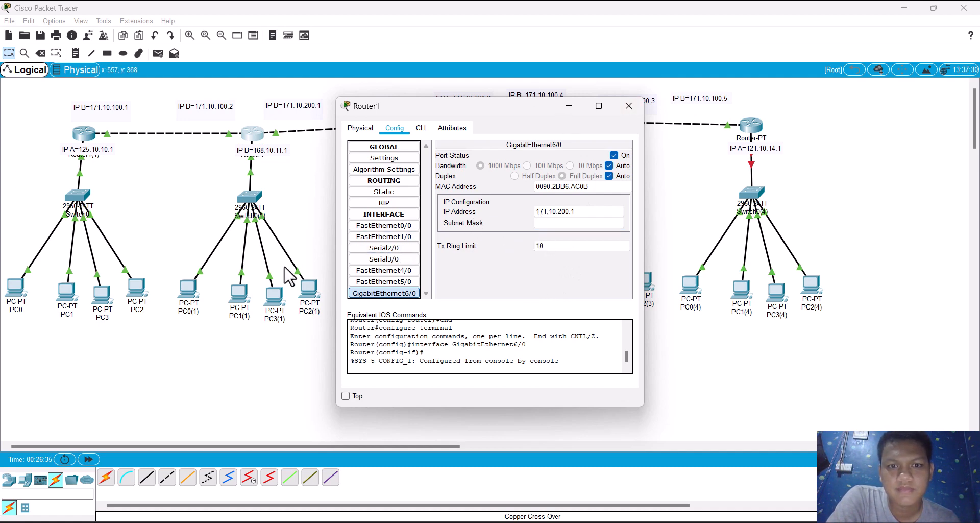
pyautogui.click(287, 187)
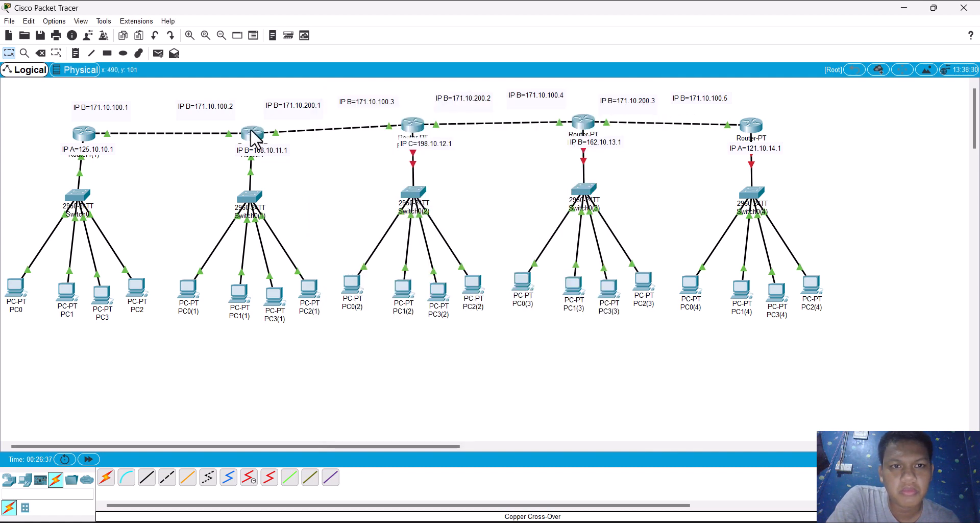
pyautogui.click(252, 134)
pyautogui.click(291, 191)
# Step: Turn on the FastEthernet0/0 port of Router0(2) and return to the workspace
pyautogui.moveTo(286, 181); pyautogui.dragTo(428, 126)
pyautogui.click(408, 129)
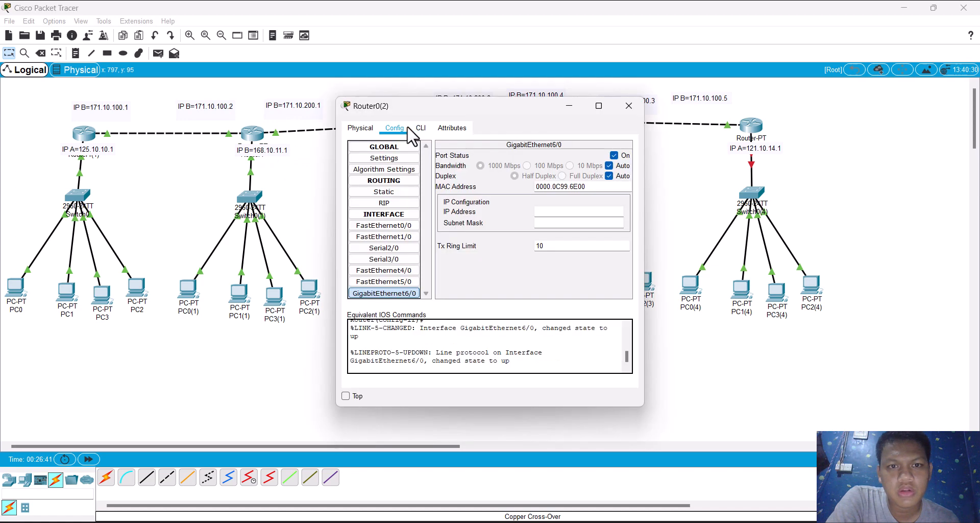
pyautogui.click(372, 237)
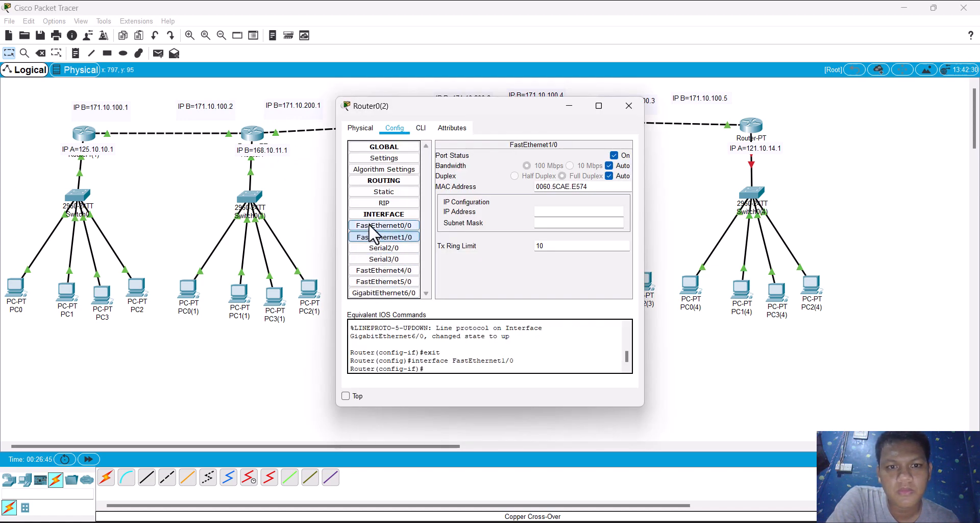
pyautogui.click(369, 224)
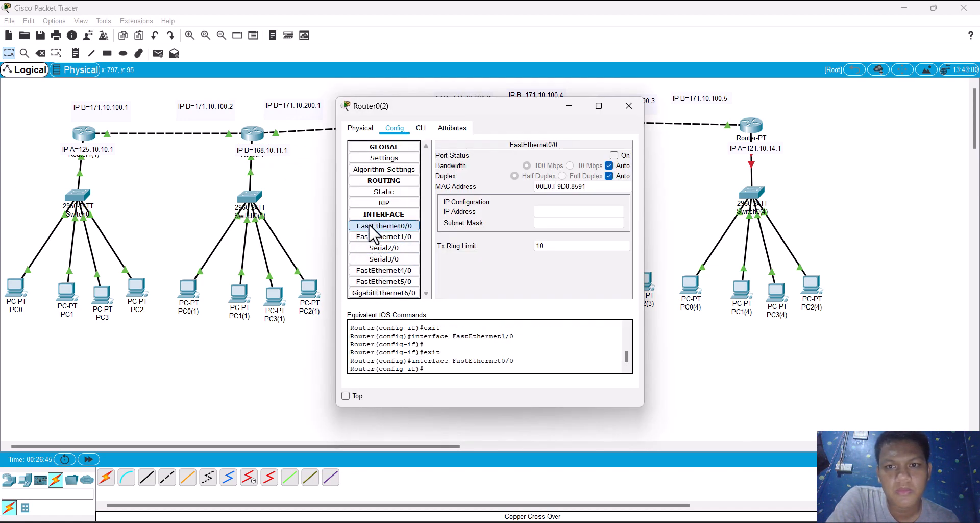
pyautogui.click(614, 155)
pyautogui.click(653, 167)
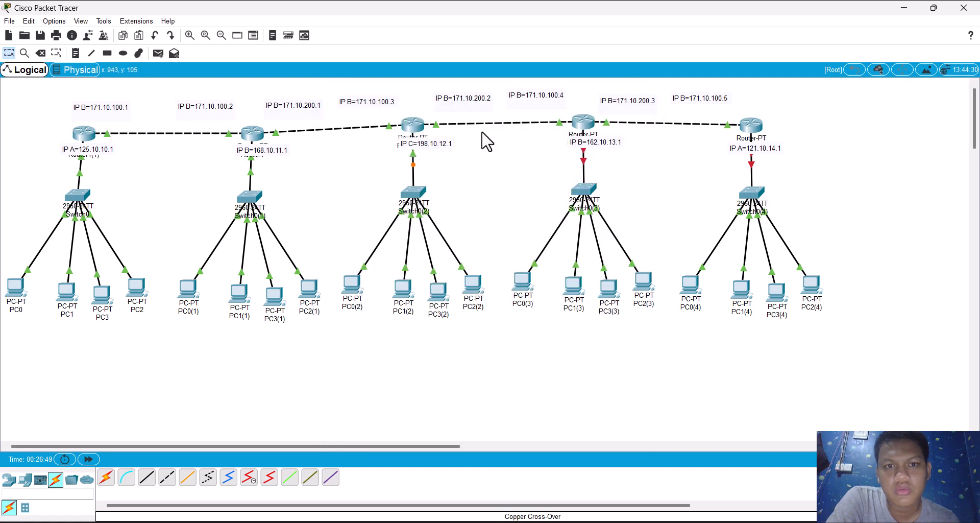
# Step: Turn on the FastEthernet0/0 port of Router0(3)
pyautogui.click(581, 124)
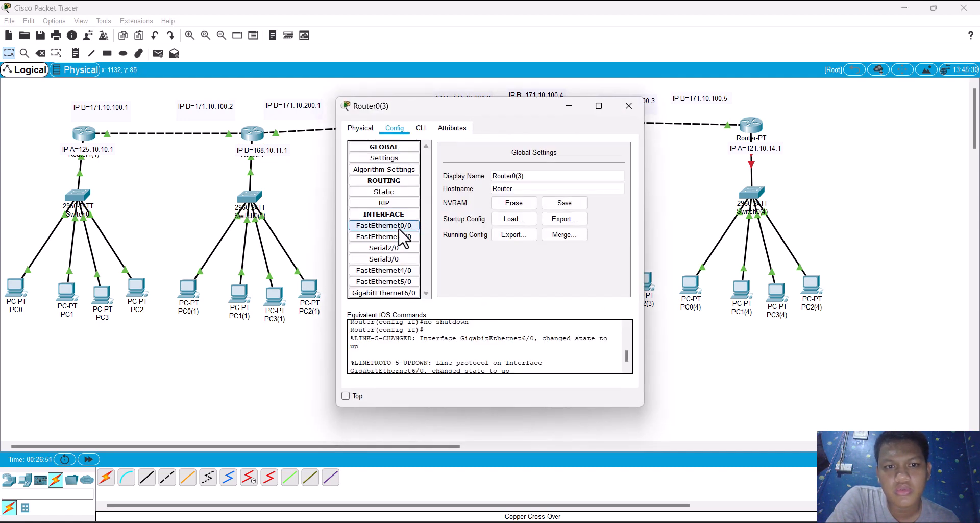
pyautogui.click(401, 229)
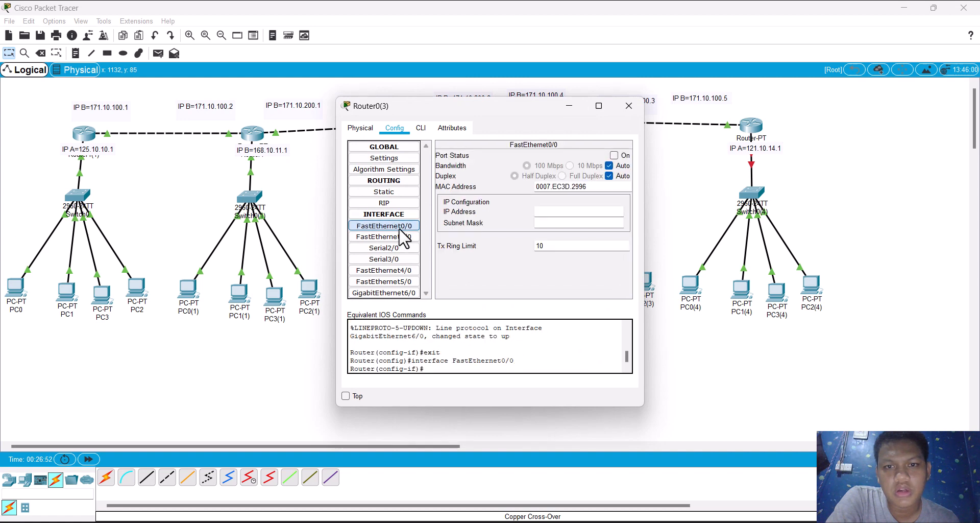
pyautogui.click(615, 155)
# Step: Turn on the FastEthernet0/0 port of Router0(4) and return to the workspace
pyautogui.click(751, 129)
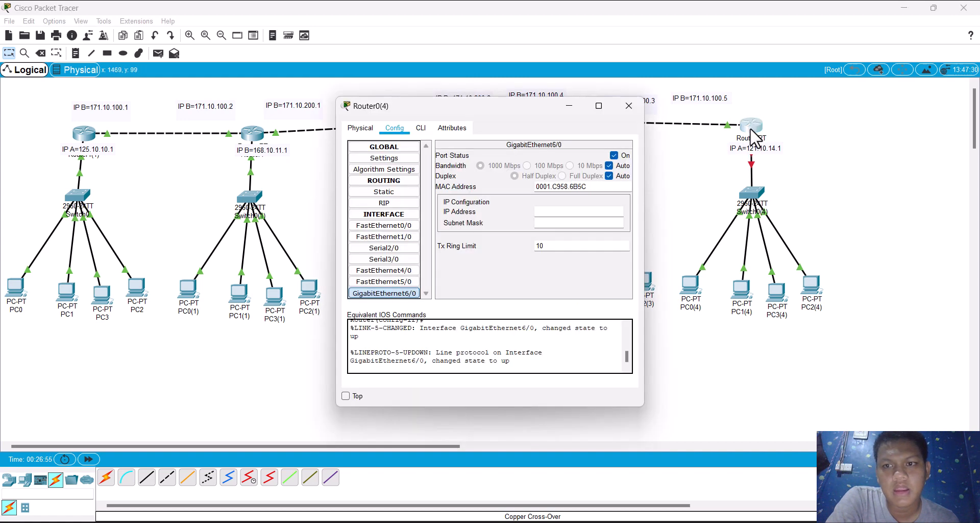
pyautogui.click(373, 227)
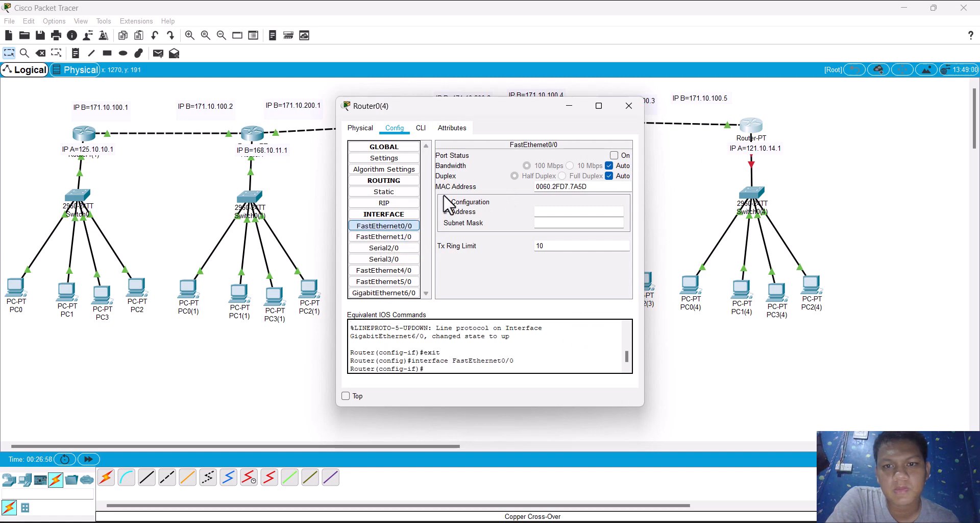
pyautogui.click(614, 155)
pyautogui.click(679, 193)
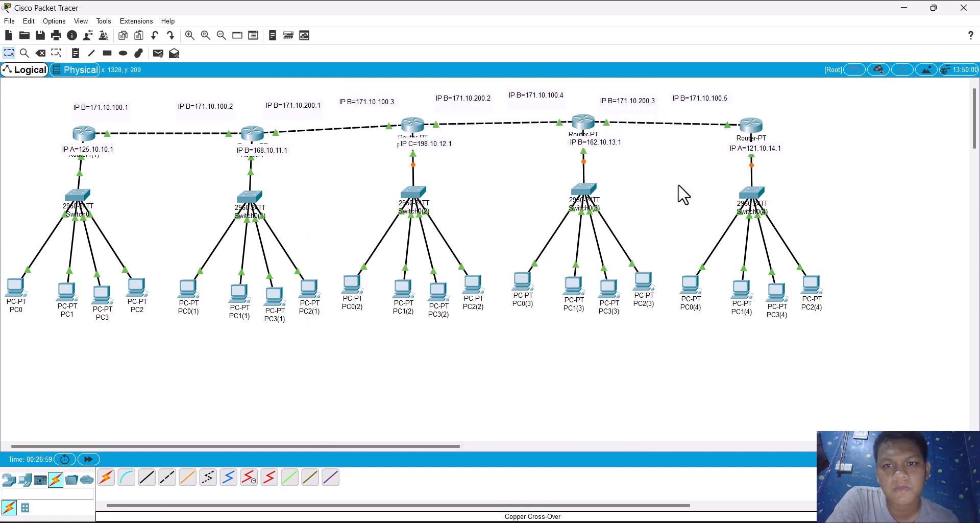
# Step: Try to apply IP address 171.10.200.1 with subnet mask 255.255.0.0 to Router1's GigabitEthernet6/0 interface
pyautogui.click(252, 133)
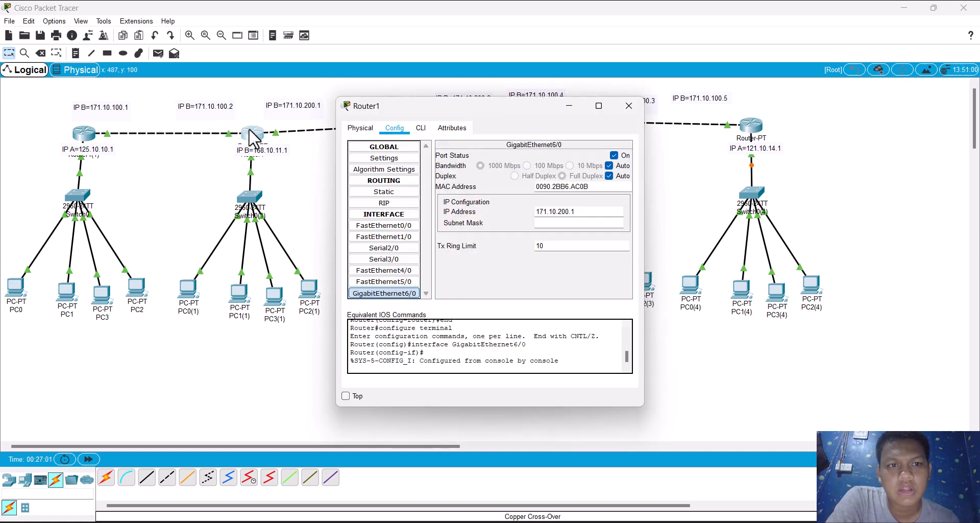
pyautogui.click(547, 222)
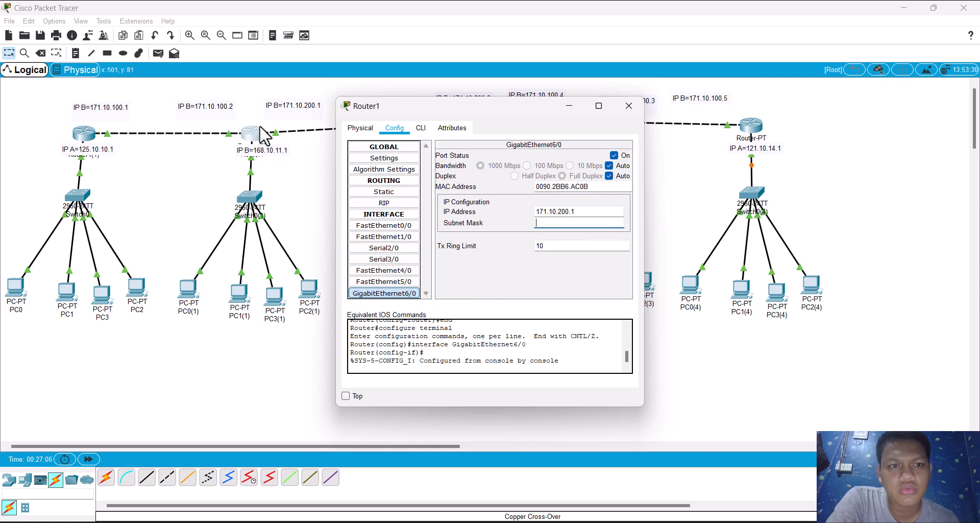
pyautogui.click(401, 226)
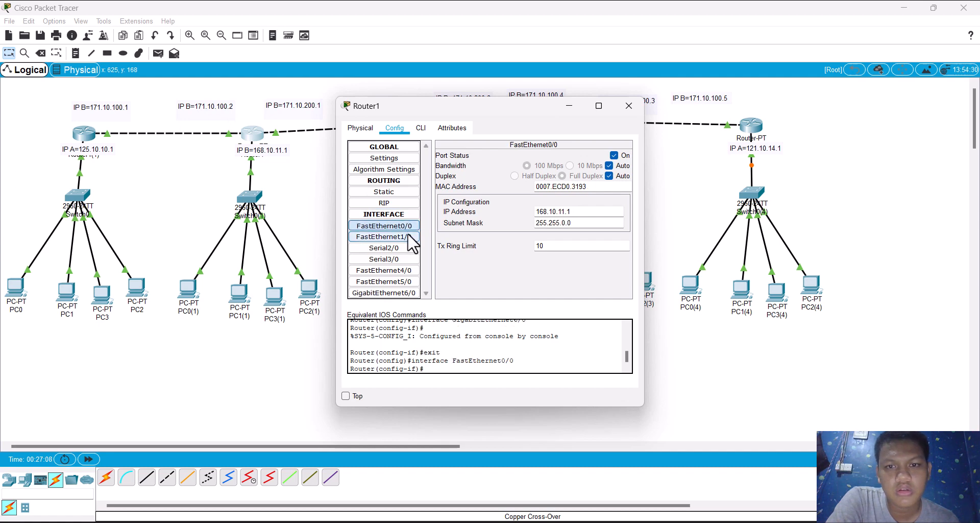
pyautogui.click(411, 238)
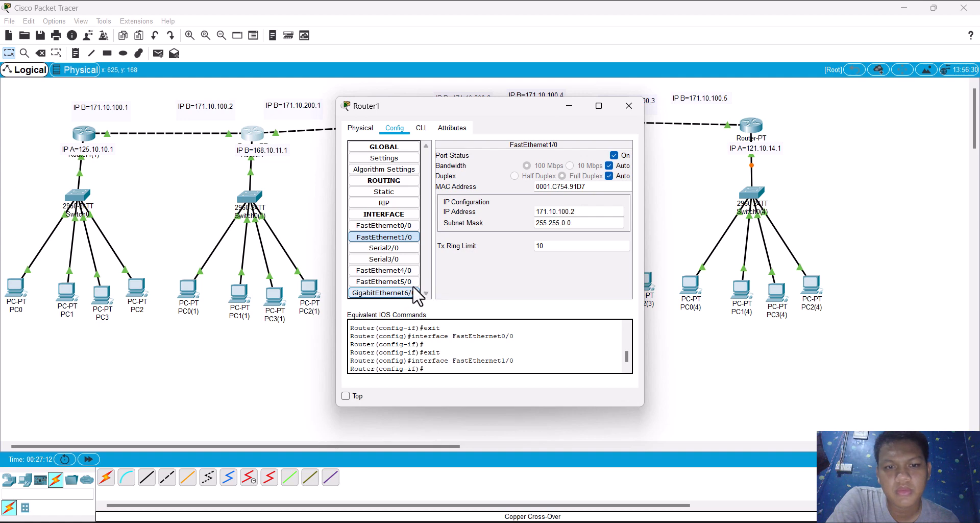
pyautogui.doubleClick(400, 294)
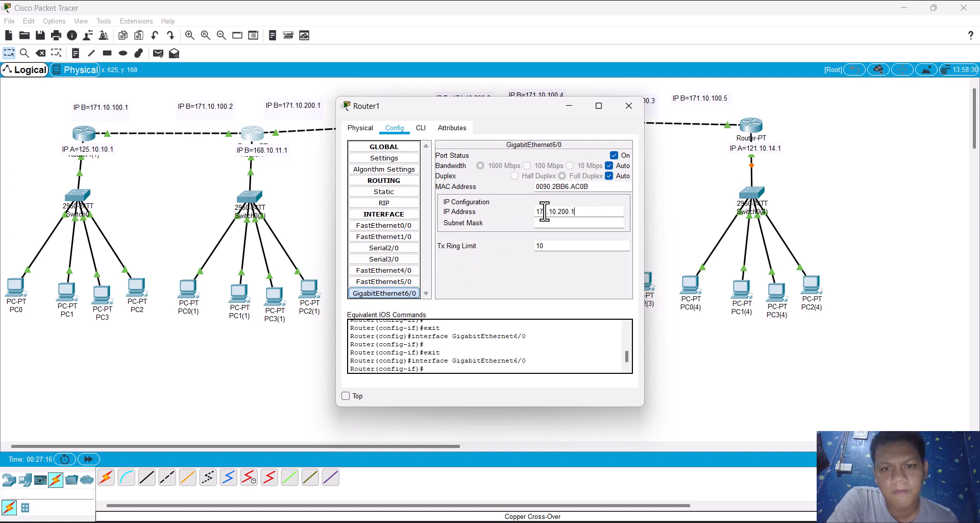
pyautogui.press('Return')
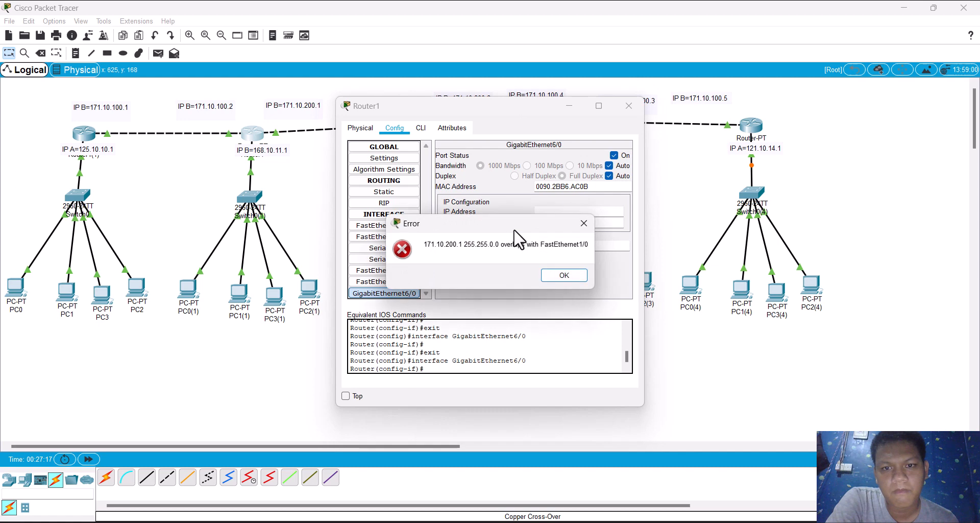
pyautogui.click(553, 275)
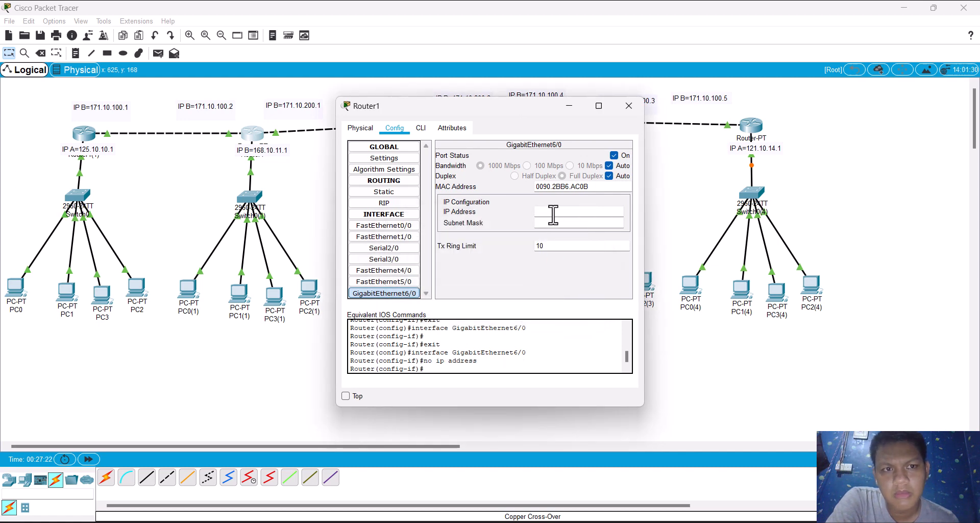
# Step: Set Router1's GigabitEthernet6/0 interface to IP address 172.10.200.1 with subnet mask 255.255.0.0
pyautogui.click(391, 236)
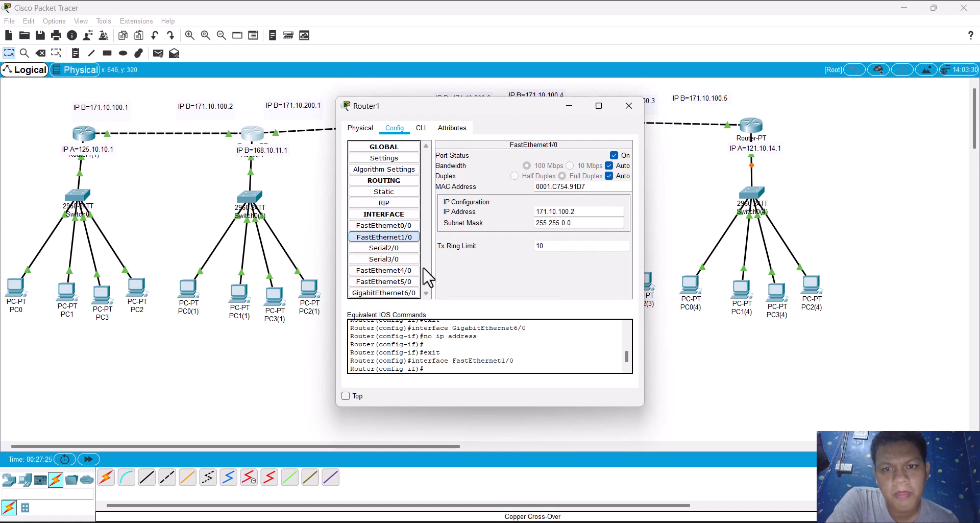
pyautogui.click(387, 295)
pyautogui.click(386, 298)
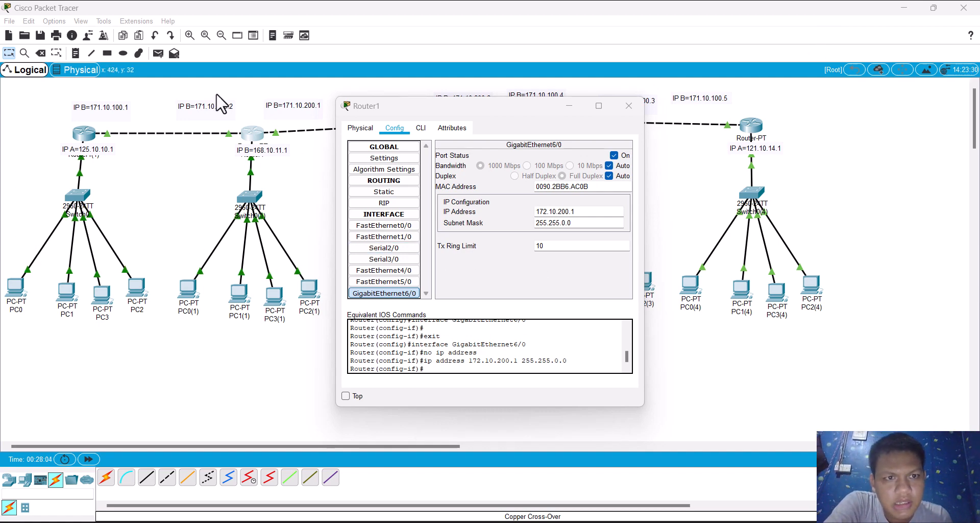
# Step: Change the labels for 171.10.200.1 and 171.10.200.2 to read IP B=172.10.200.1 and IP B=172.10.200.2
pyautogui.click(287, 120)
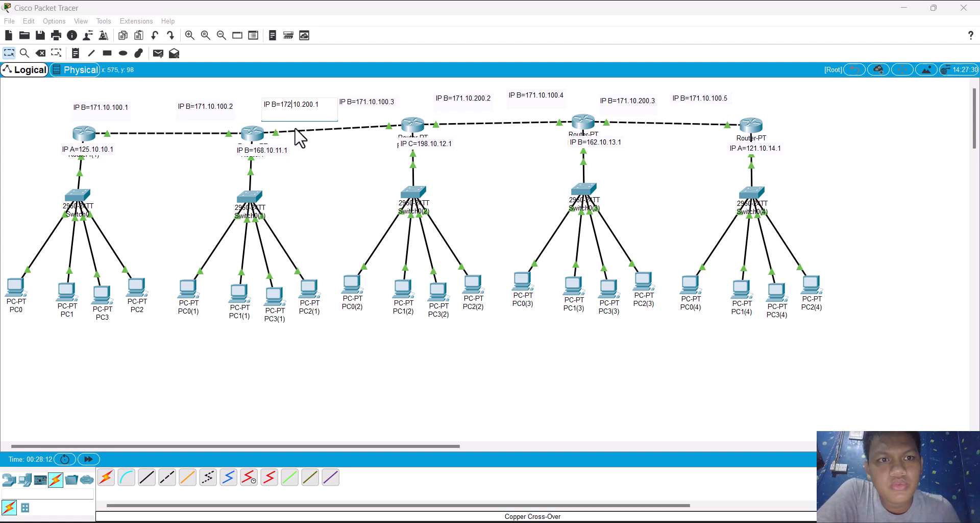
pyautogui.click(325, 153)
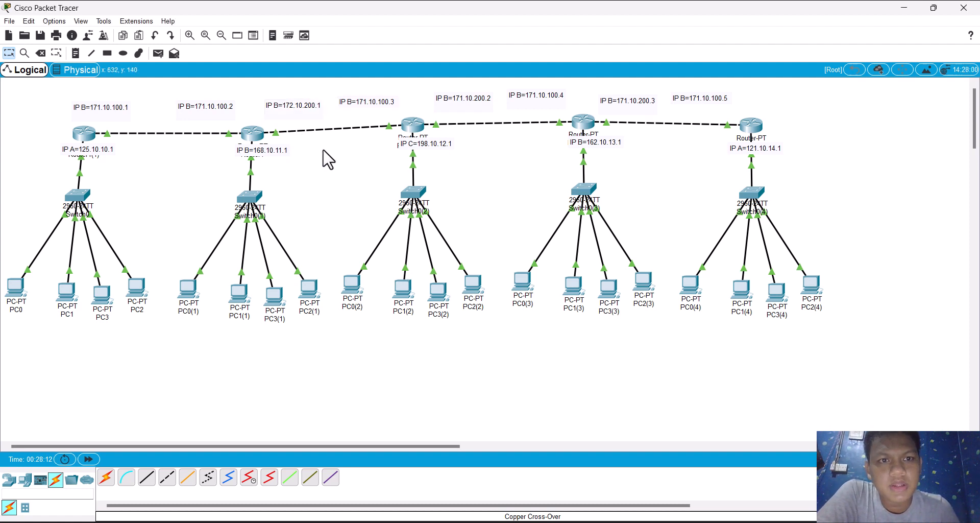
pyautogui.doubleClick(466, 100)
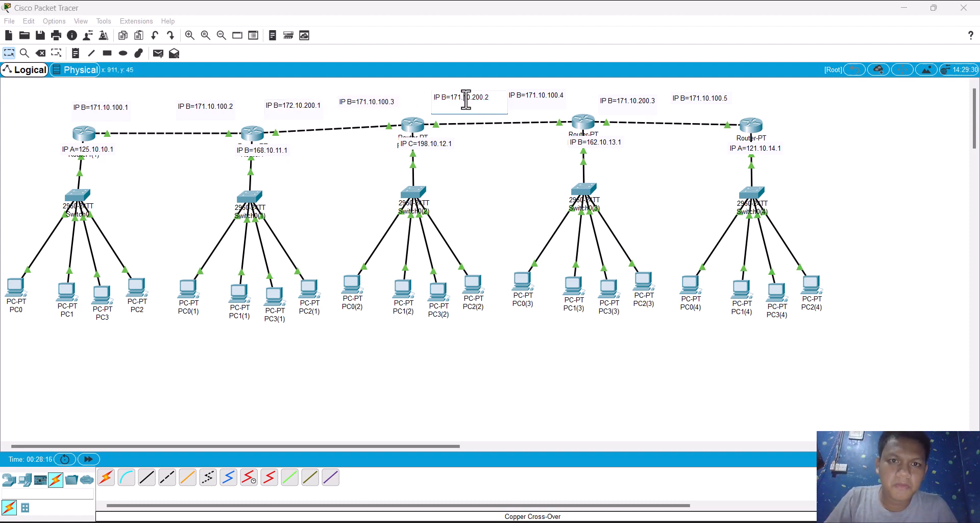
pyautogui.press('BackSpace')
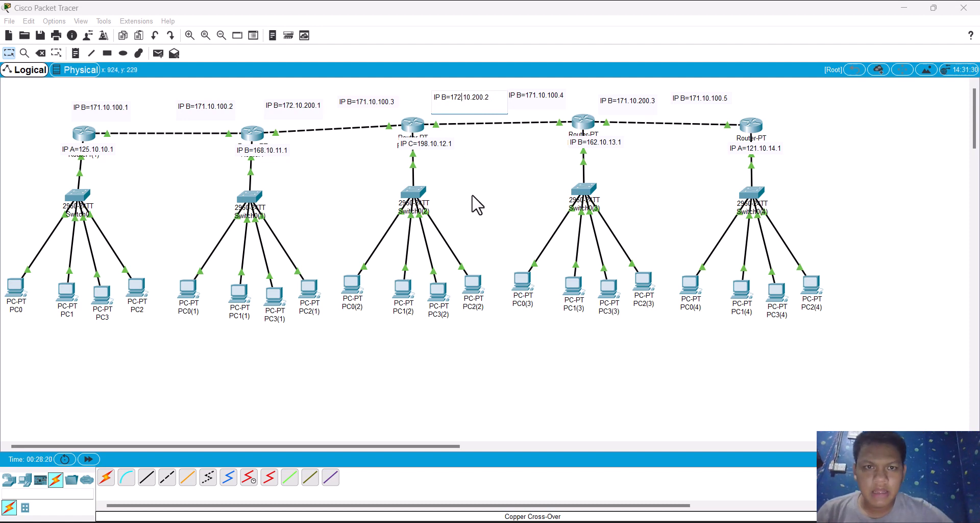
pyautogui.click(475, 203)
# Step: Change the 171.10.200.3 label above the link between the last two routers to IP B=172.10.200.3
pyautogui.click(640, 102)
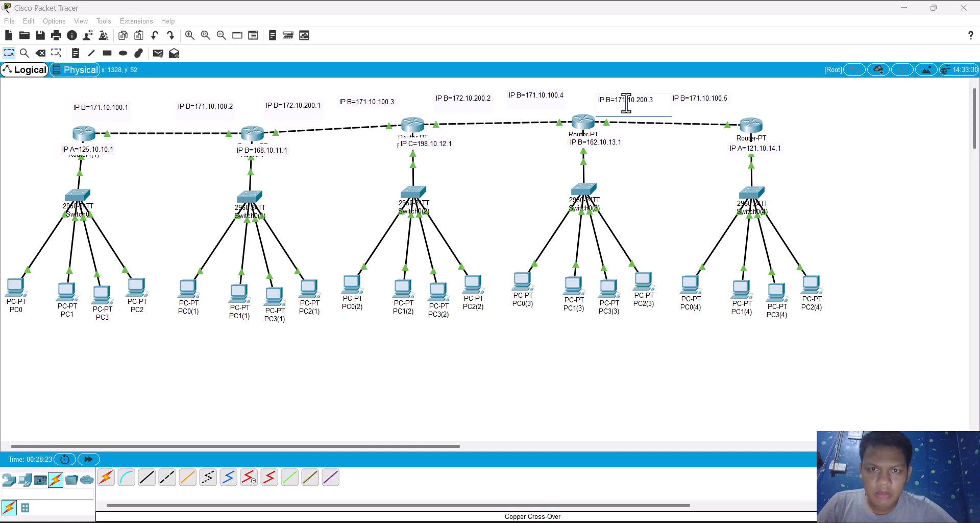
pyautogui.moveTo(626, 103)
pyautogui.mouseDown()
pyautogui.moveTo(615, 170)
pyautogui.moveTo(627, 88)
pyautogui.mouseUp()
pyautogui.press('BackSpace')
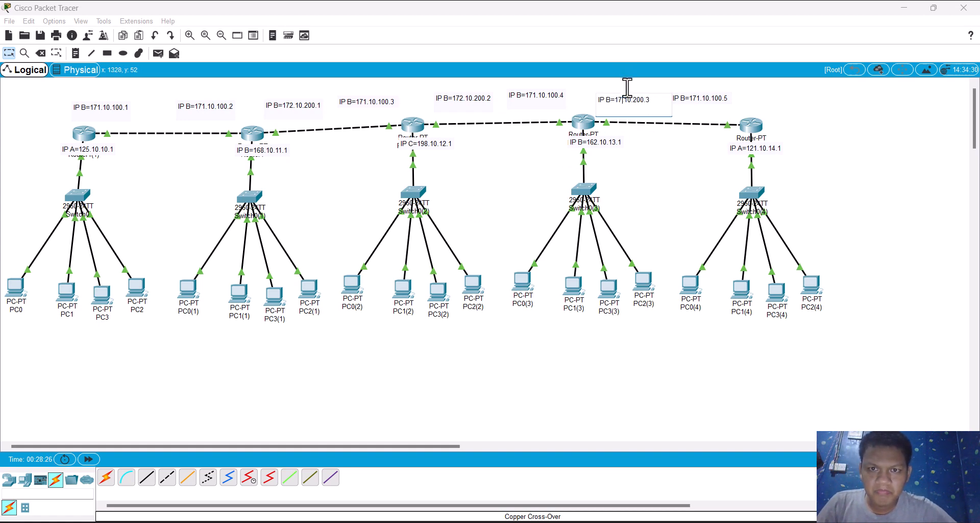
pyautogui.press('BackSpace')
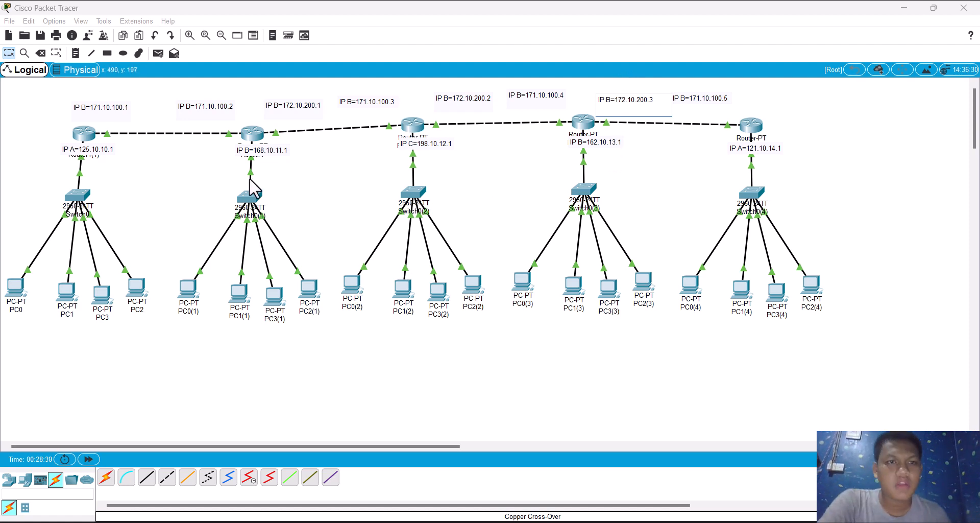
pyautogui.click(288, 196)
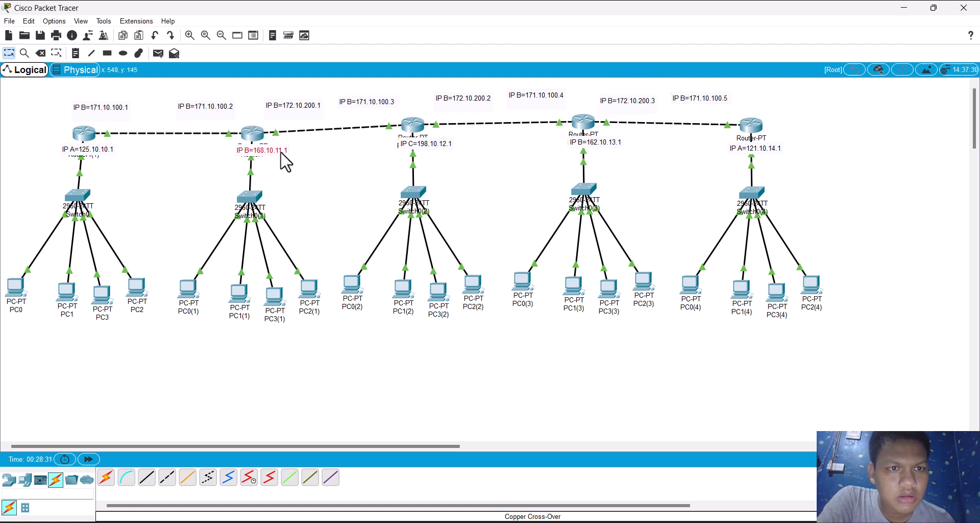
# Step: Add network 172.10.200.1 to Router1's RIP routing and return to the workspace
pyautogui.click(253, 136)
pyautogui.click(399, 203)
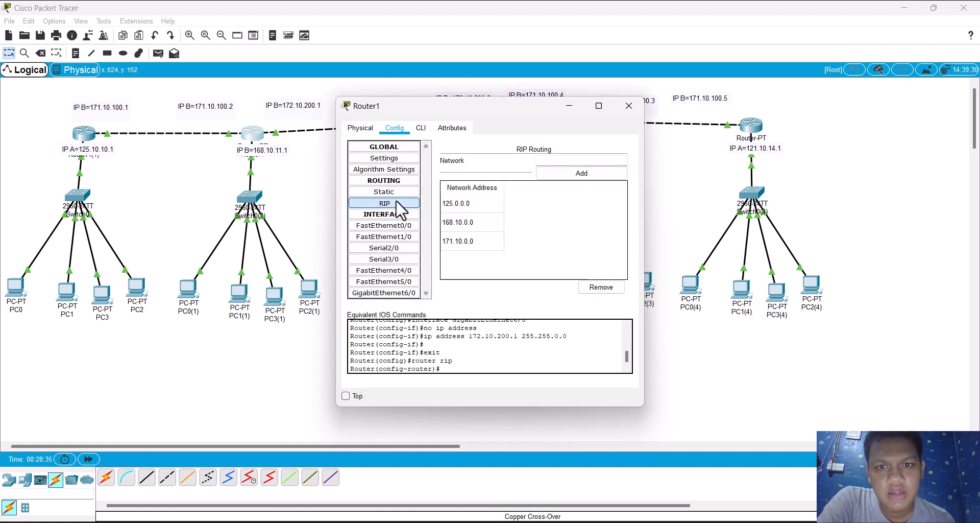
pyautogui.click(546, 164)
pyautogui.write('171.10.200.1')
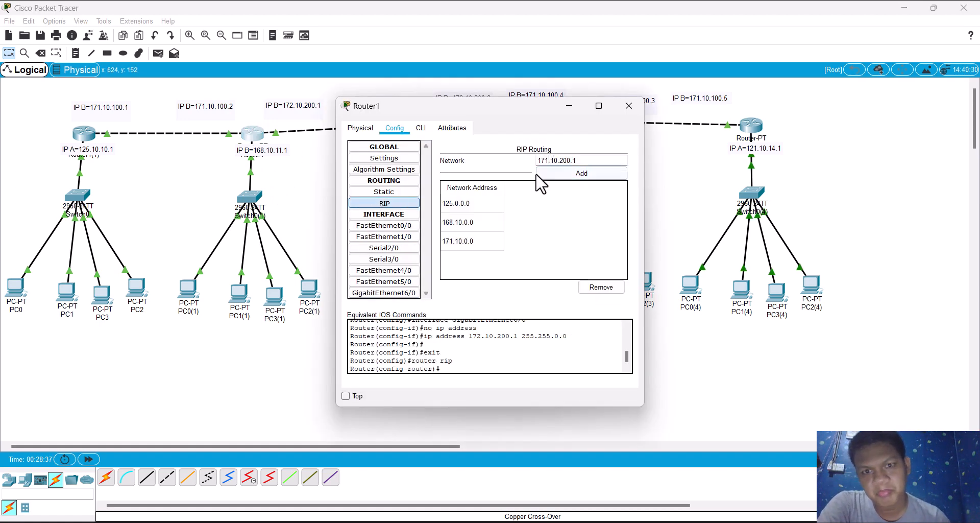
pyautogui.click(548, 160)
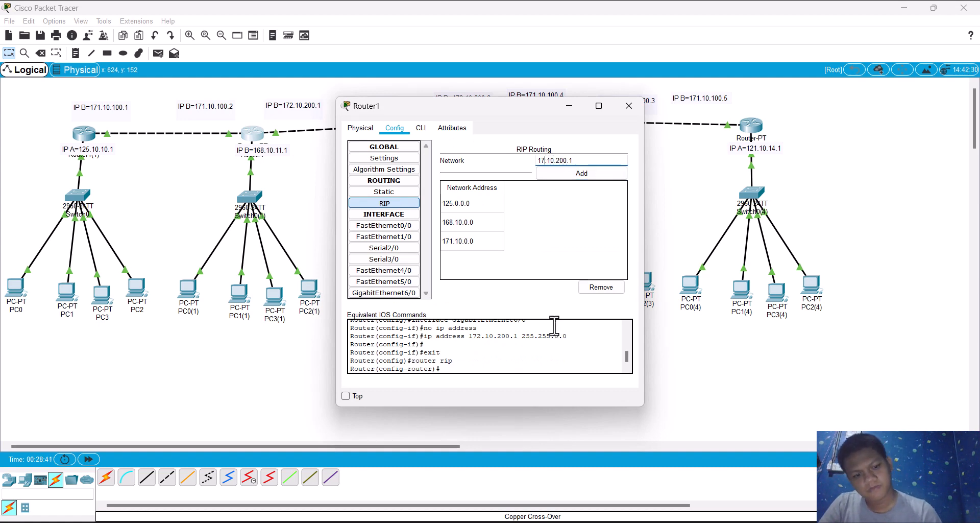
pyautogui.write('2.')
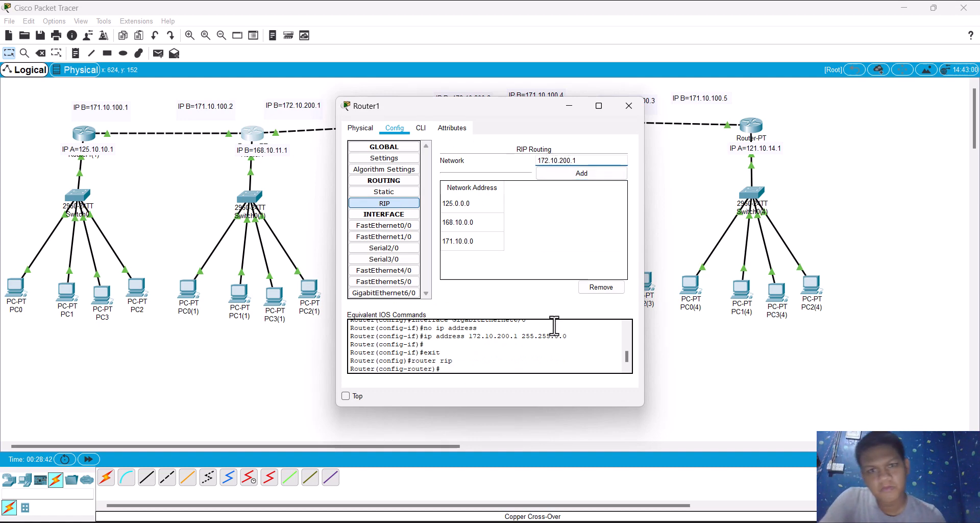
pyautogui.click(543, 172)
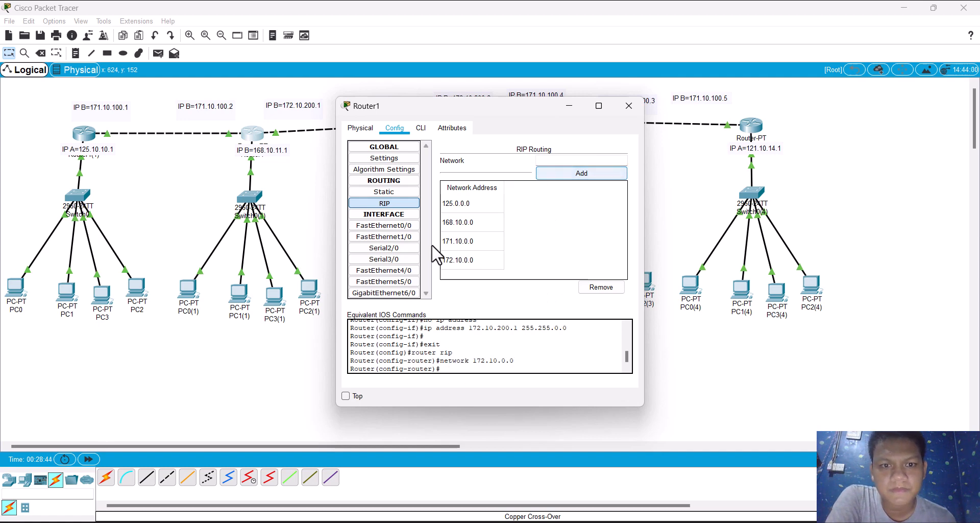
pyautogui.click(320, 208)
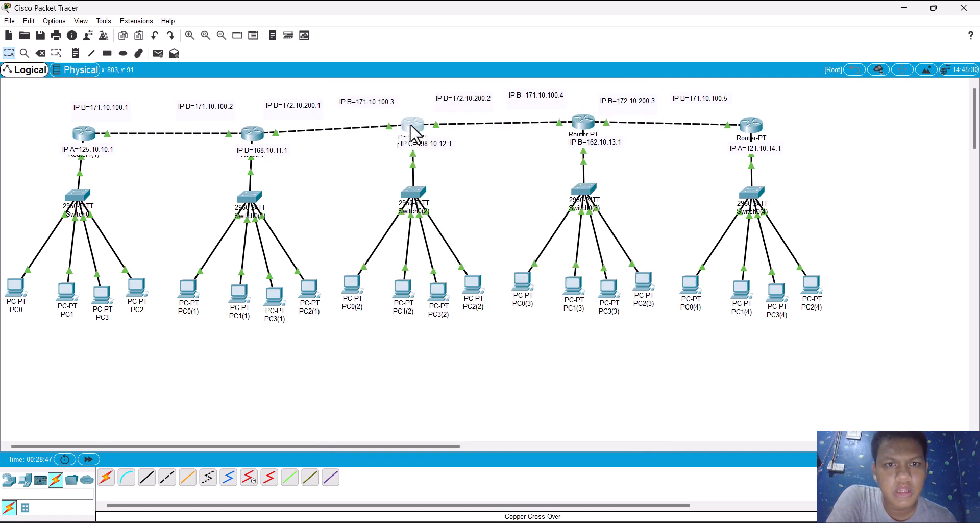
# Step: Set Router0(2)'s FastEthernet0/0 interface to IP address 198.10.12.1 with subnet mask 255.255.255.0
pyautogui.click(415, 126)
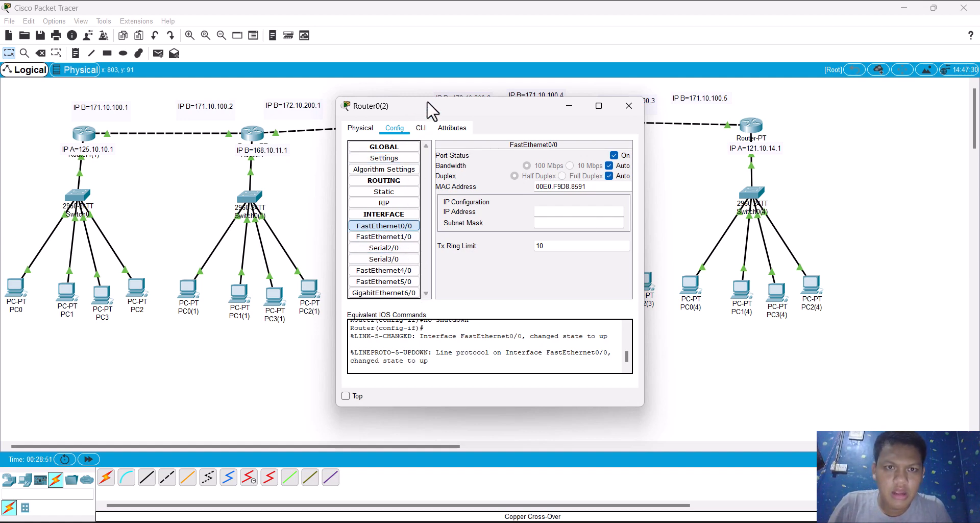
pyautogui.moveTo(430, 109); pyautogui.dragTo(591, 114)
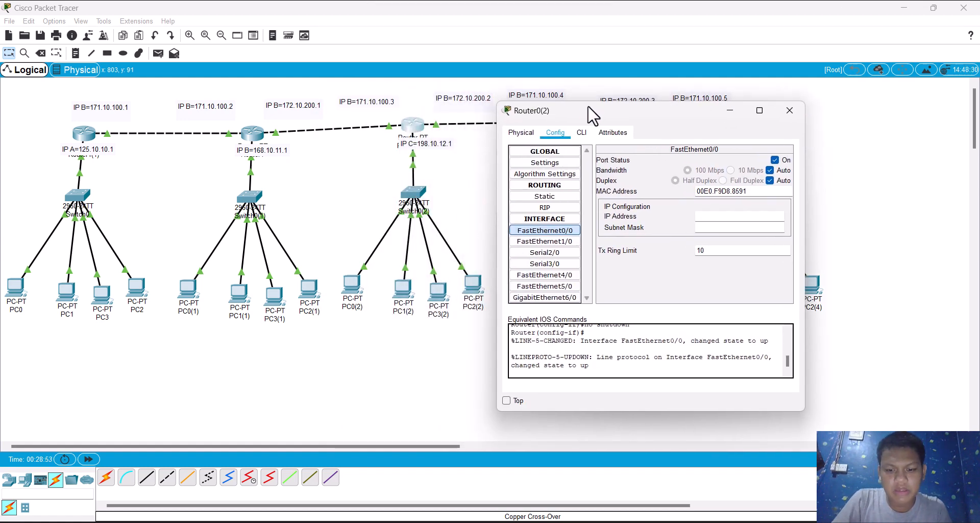
pyautogui.click(731, 221)
pyautogui.write('198')
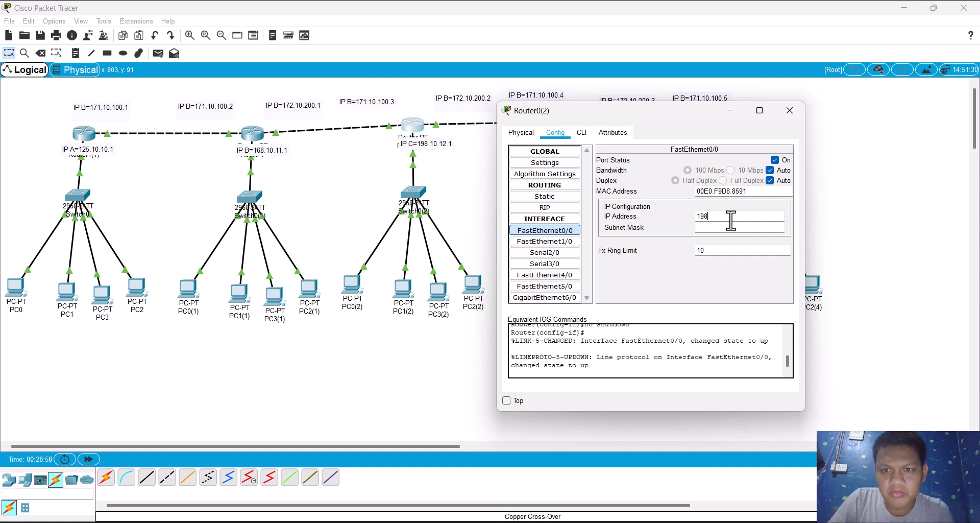
pyautogui.write('.10.1')
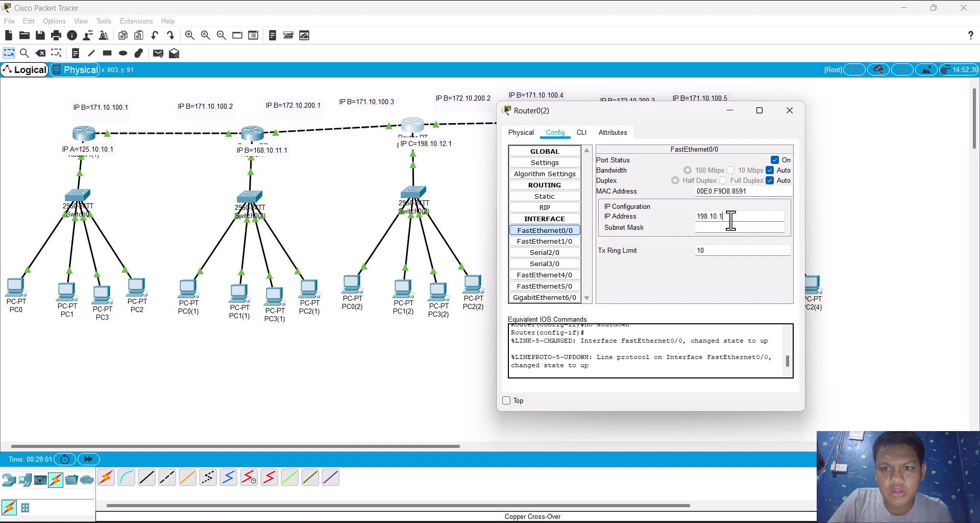
pyautogui.write('2.1')
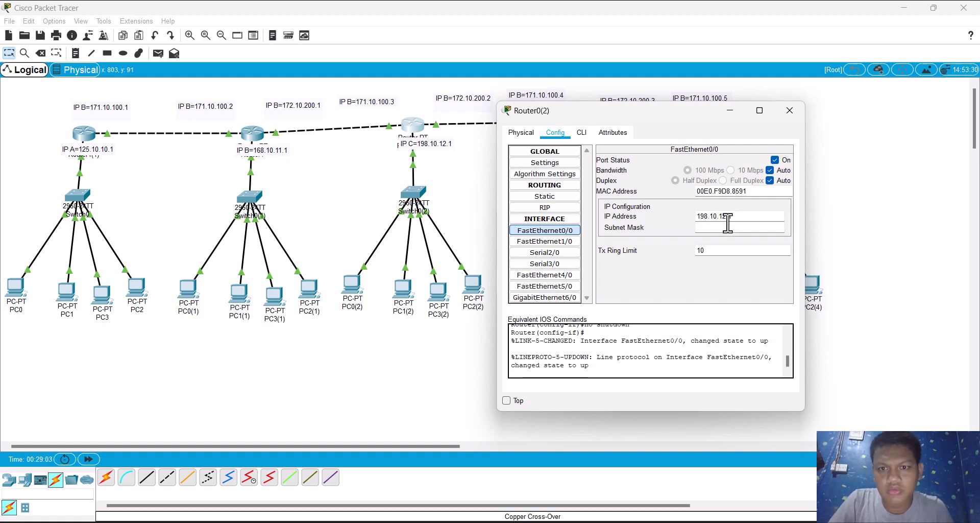
pyautogui.click(695, 229)
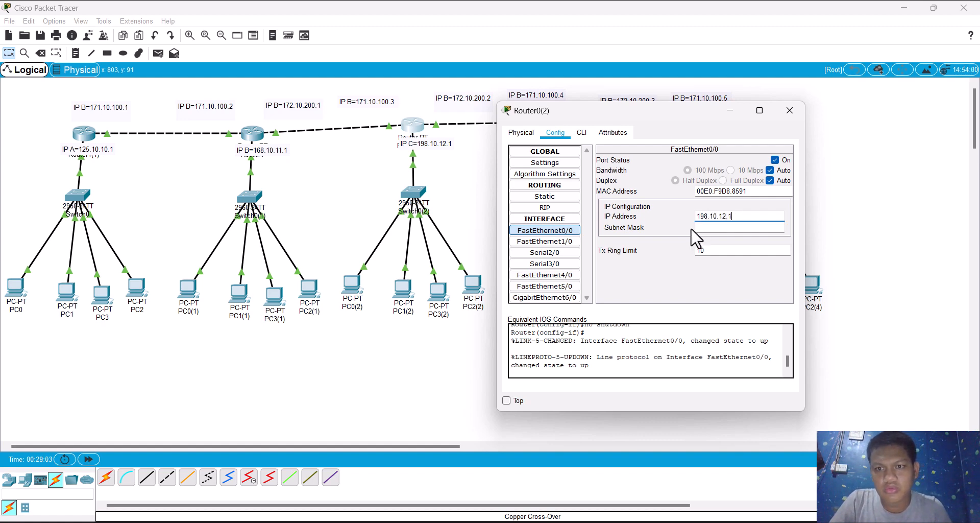
# Step: Set Router0(2)'s FastEthernet1/0 interface to IP address 172.10.200.2 with subnet mask 255.255.0.0
pyautogui.click(545, 241)
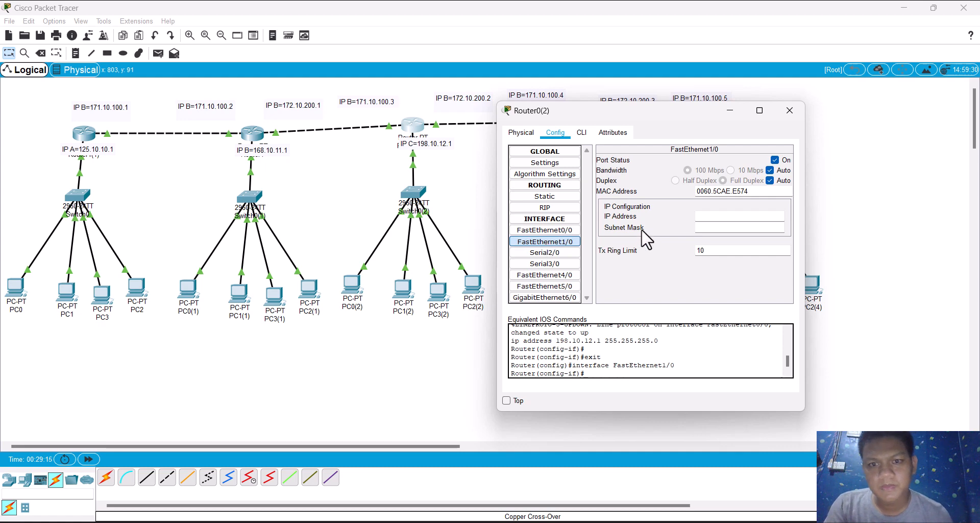
pyautogui.click(719, 216)
pyautogui.write('172')
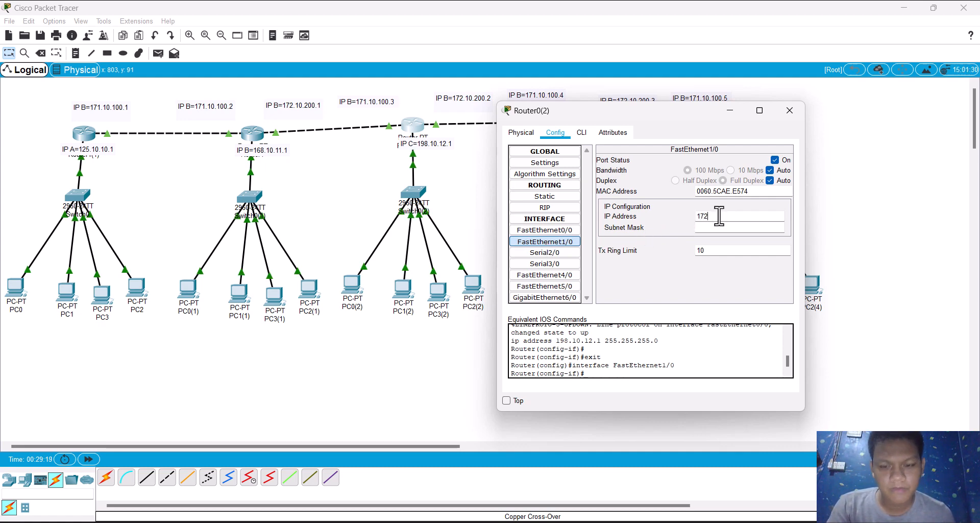
pyautogui.write('.10.20')
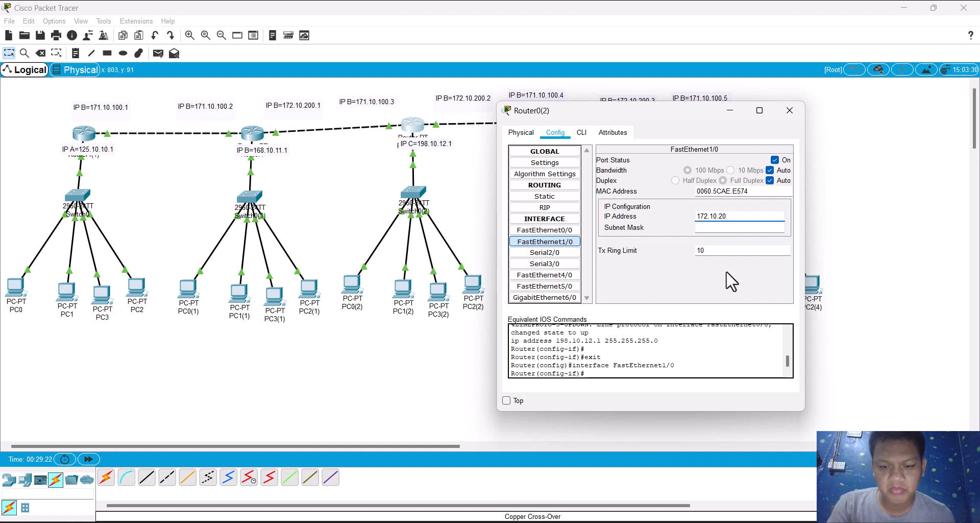
pyautogui.write('0')
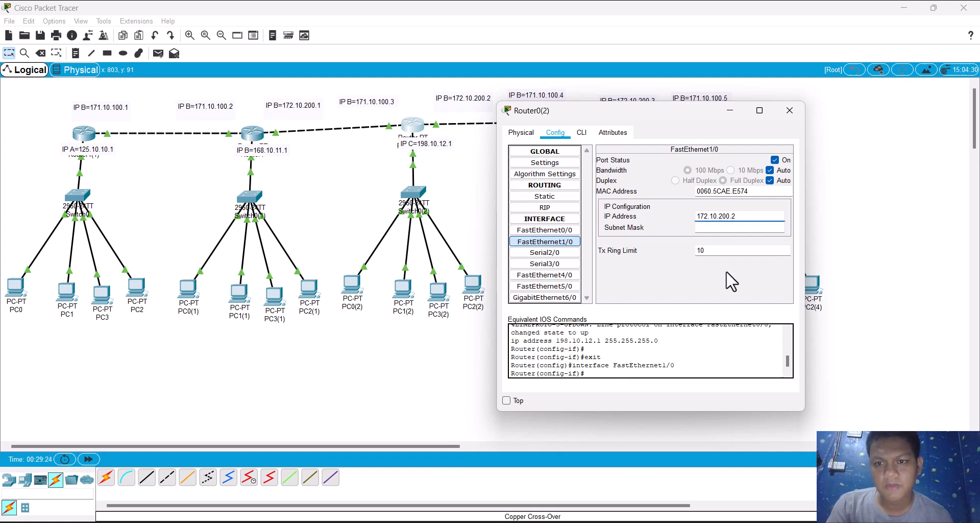
pyautogui.write('.2')
pyautogui.press('Tab')
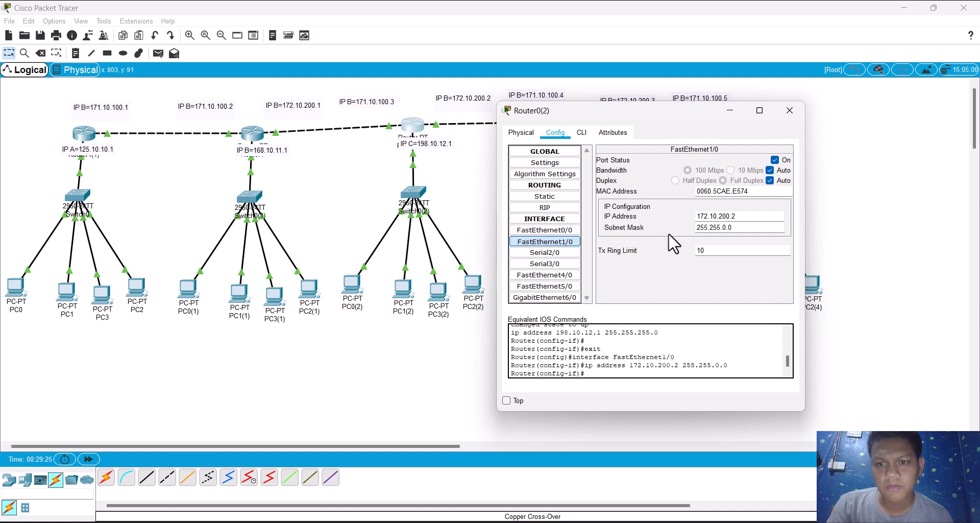
# Step: Set Router0(2)'s GigabitEthernet6/0 interface to IP address 171.10.100.3 with subnet mask 255.255.0.0
pyautogui.click(562, 299)
pyautogui.click(710, 216)
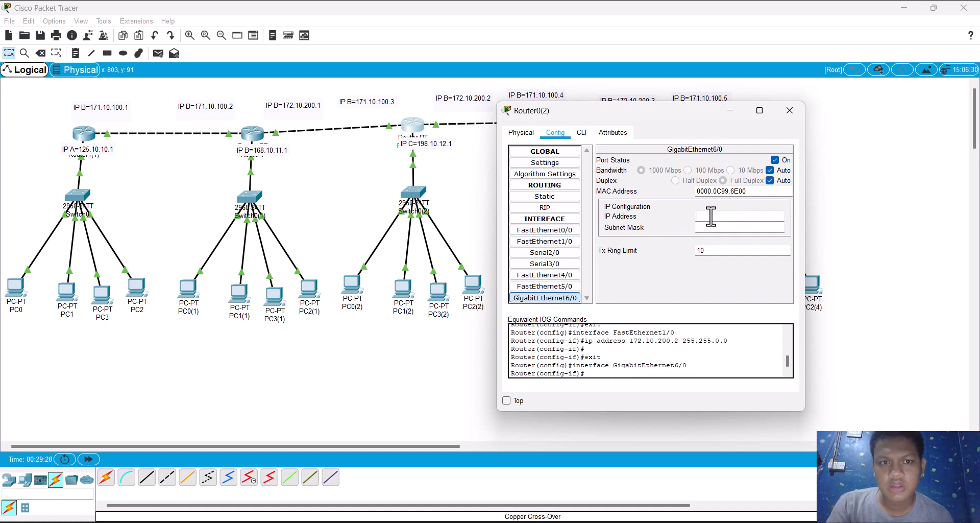
pyautogui.write('1')
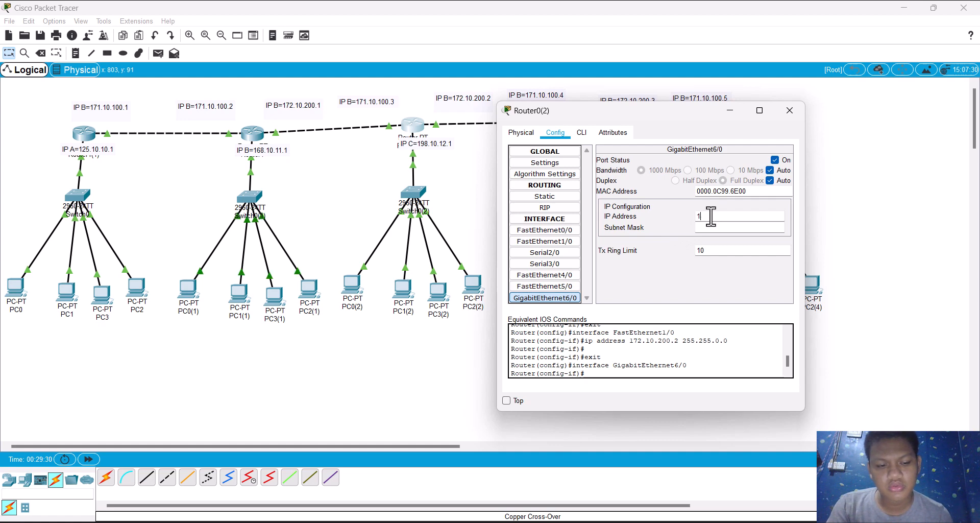
pyautogui.write('71')
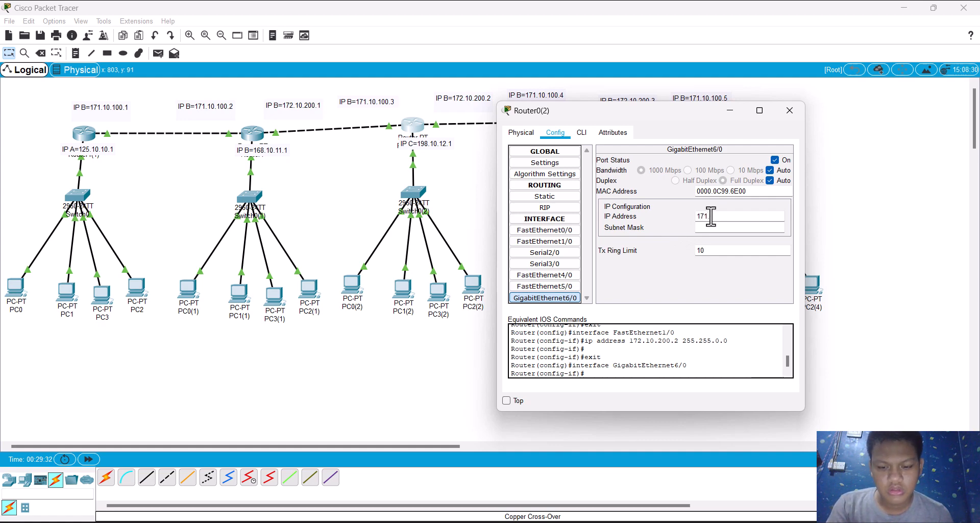
pyautogui.write('.10.100.')
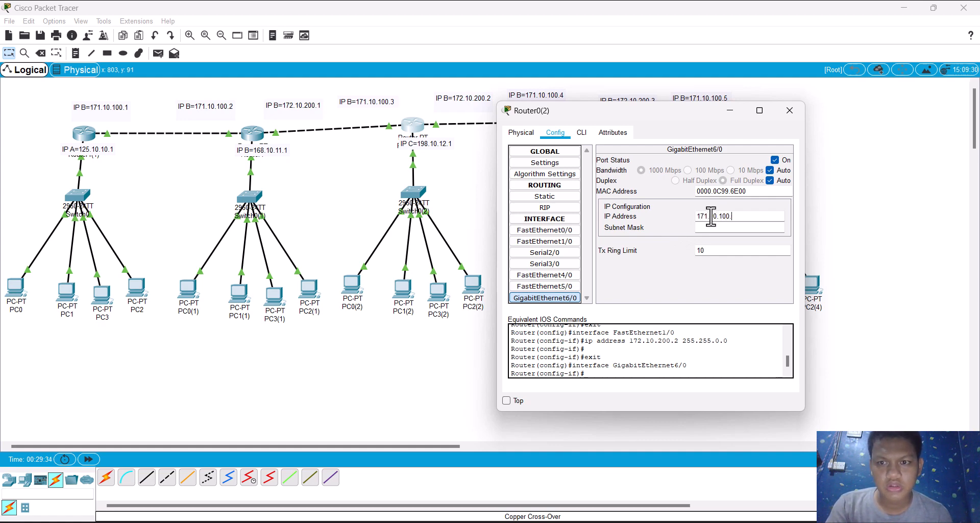
pyautogui.write('3')
pyautogui.click(709, 227)
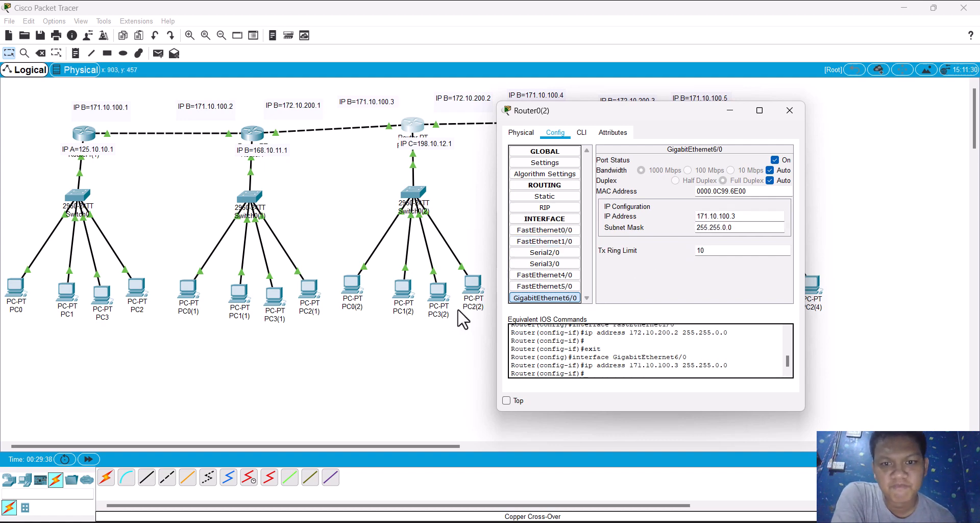
# Step: Copy Router0(2)'s FastEthernet0/0 IP address and enter it as PC0(2)'s static IPv4 gateway, 198.10.12.1
pyautogui.click(754, 216)
pyautogui.moveTo(754, 216); pyautogui.dragTo(597, 236)
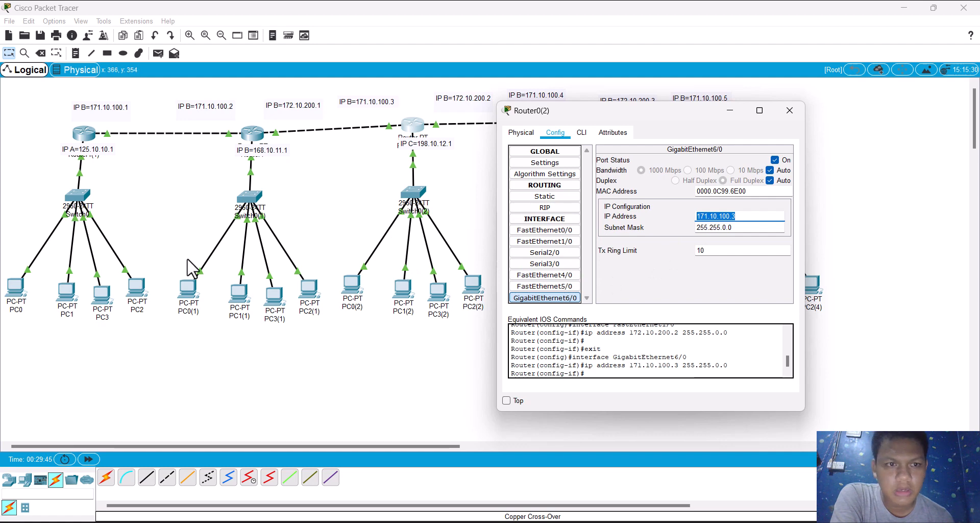
pyautogui.click(529, 231)
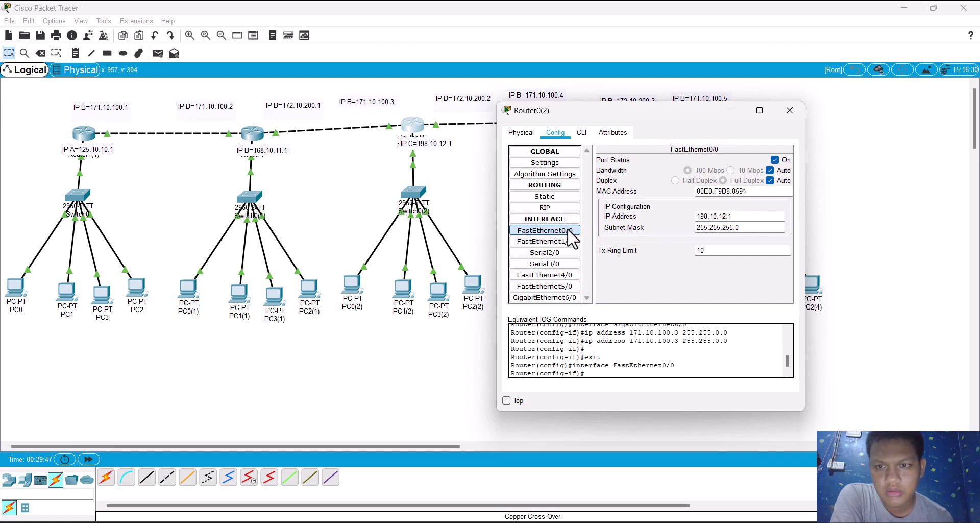
pyautogui.moveTo(735, 215); pyautogui.dragTo(666, 218)
pyautogui.hotkey('ctrl', 'c')
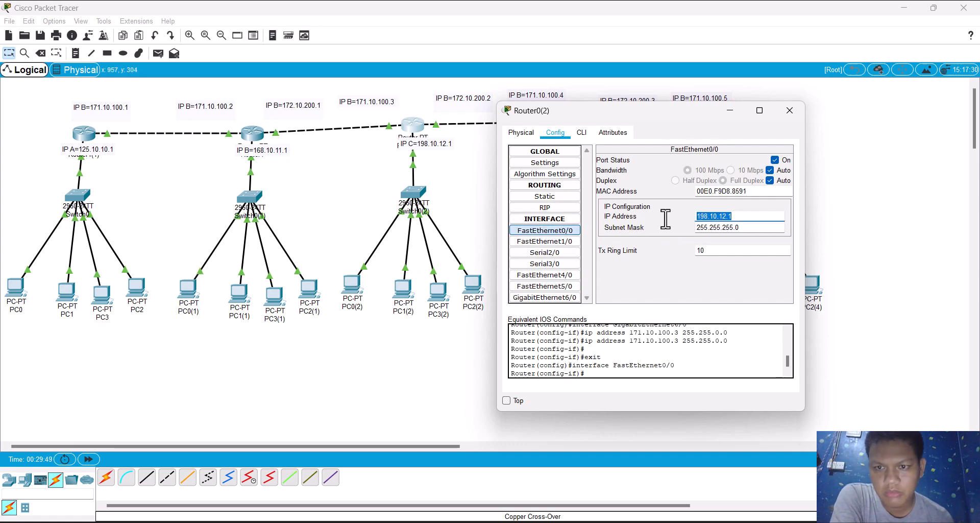
pyautogui.click(360, 295)
pyautogui.click(360, 295)
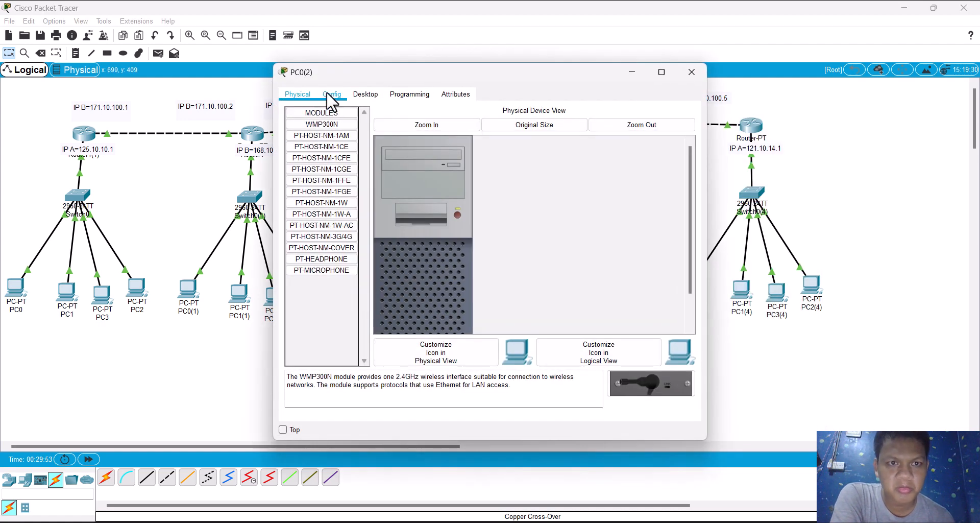
pyautogui.click(343, 97)
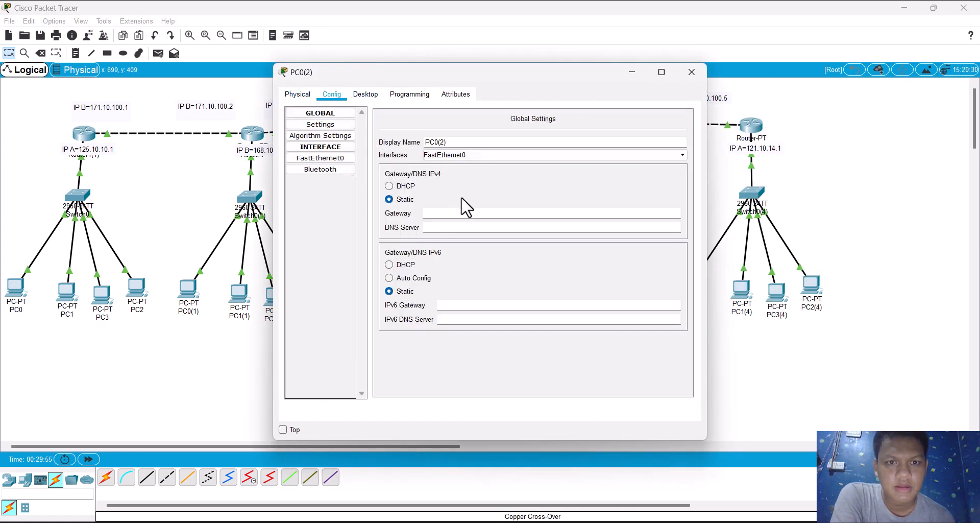
pyautogui.write('198.10.12.1')
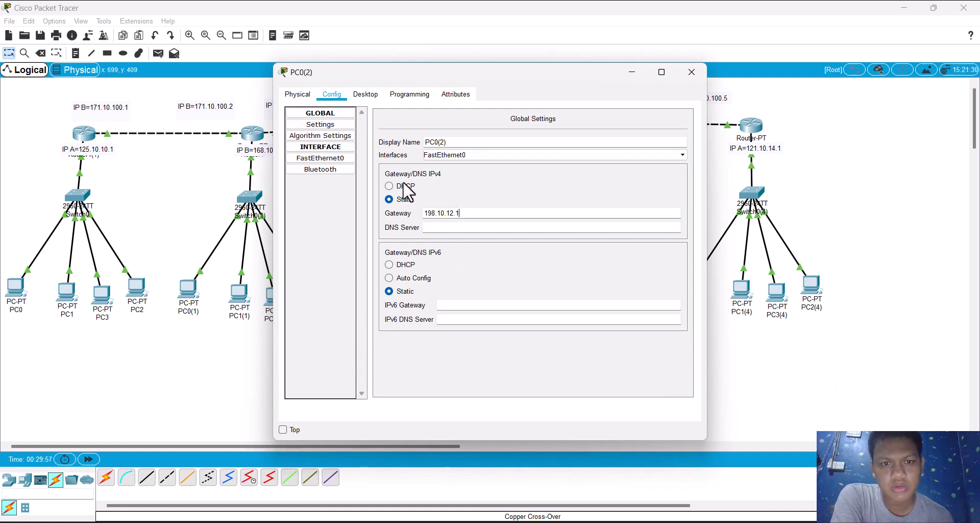
# Step: Set PC0(2)'s FastEthernet0 to IP address 198.10.12.2 with subnet mask 255.255.255.0, and open PC1(2)
pyautogui.click(338, 158)
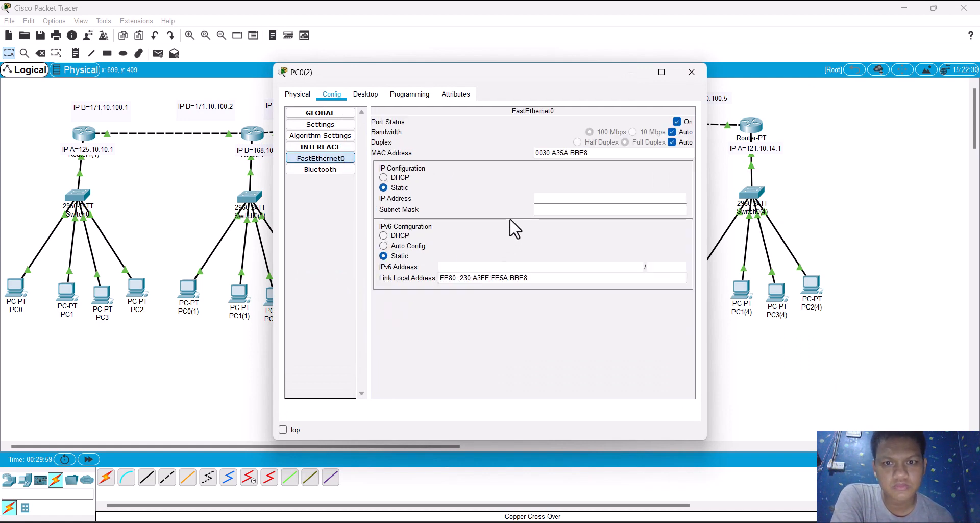
pyautogui.click(554, 198)
pyautogui.hotkey('ctrl', 'v')
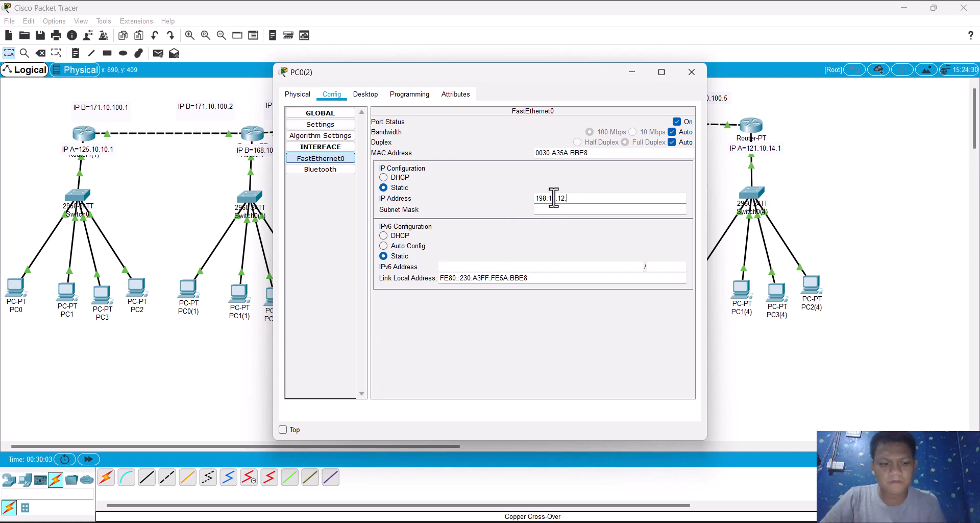
pyautogui.press('BackSpace')
pyautogui.write('2')
pyautogui.press('Tab')
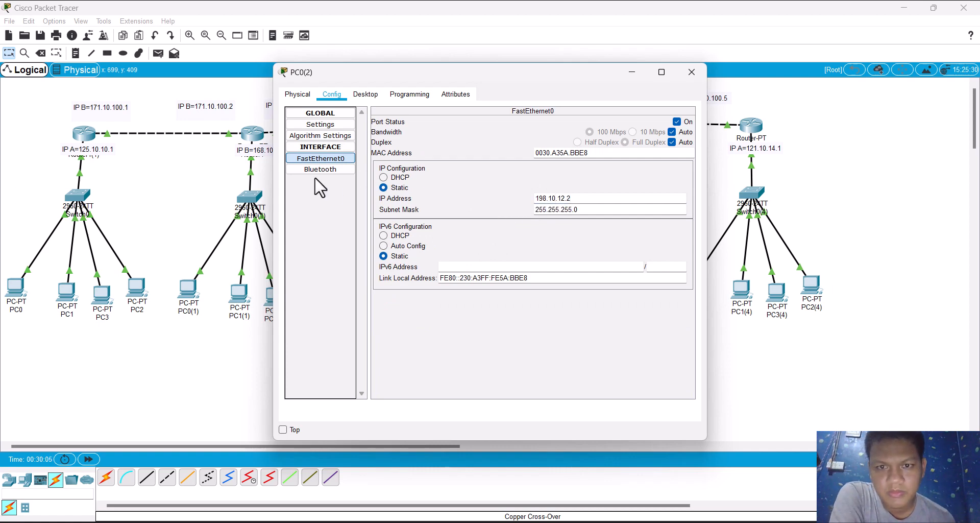
pyautogui.click(208, 208)
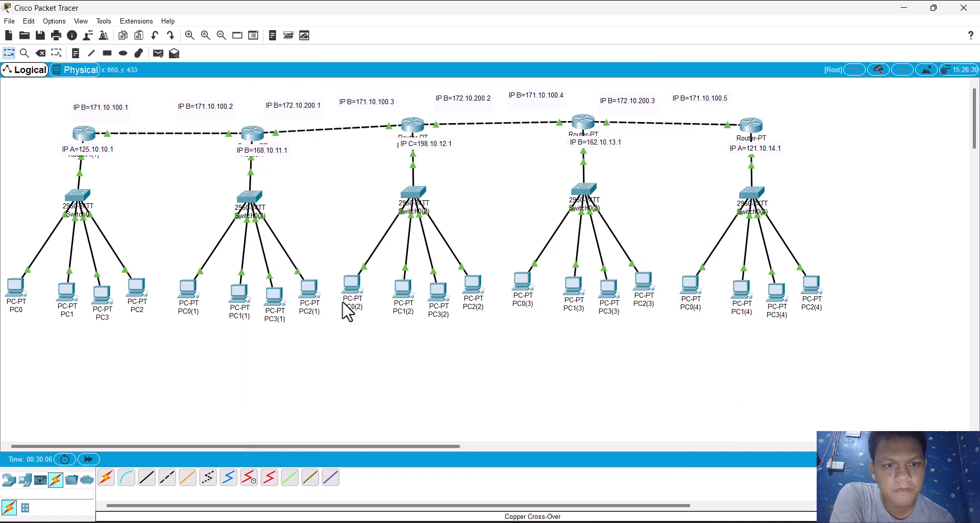
pyautogui.click(403, 289)
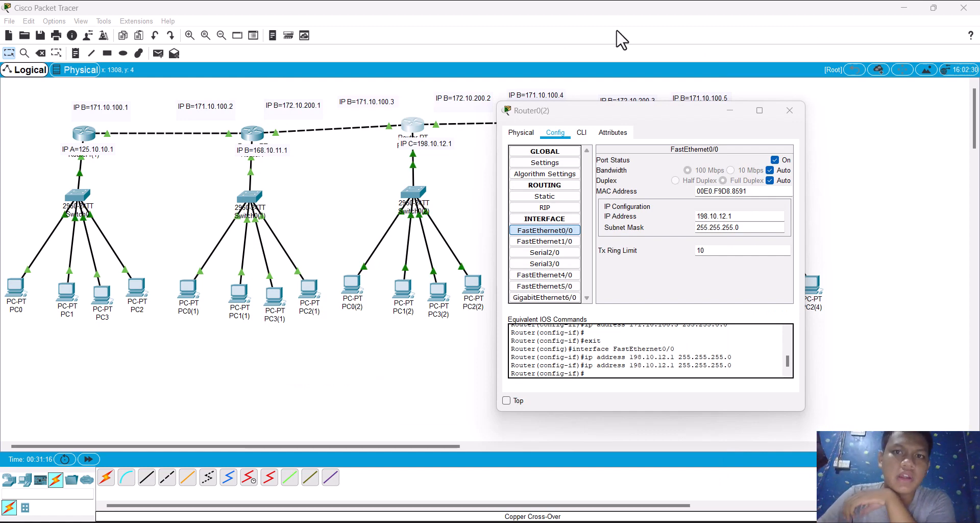
# Step: Add network 198.10.12.1 to Router0(2)'s RIP routing
pyautogui.click(539, 205)
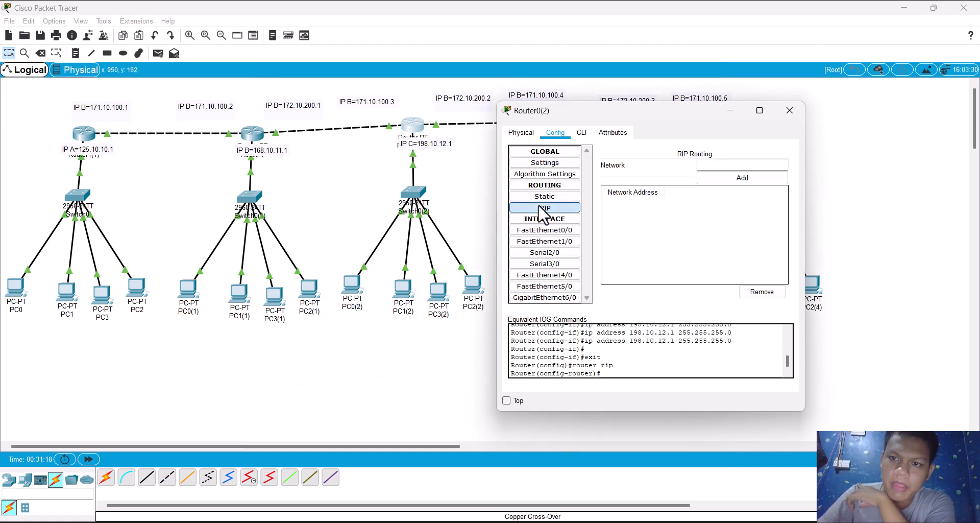
pyautogui.click(708, 164)
pyautogui.write('198.10.12.1')
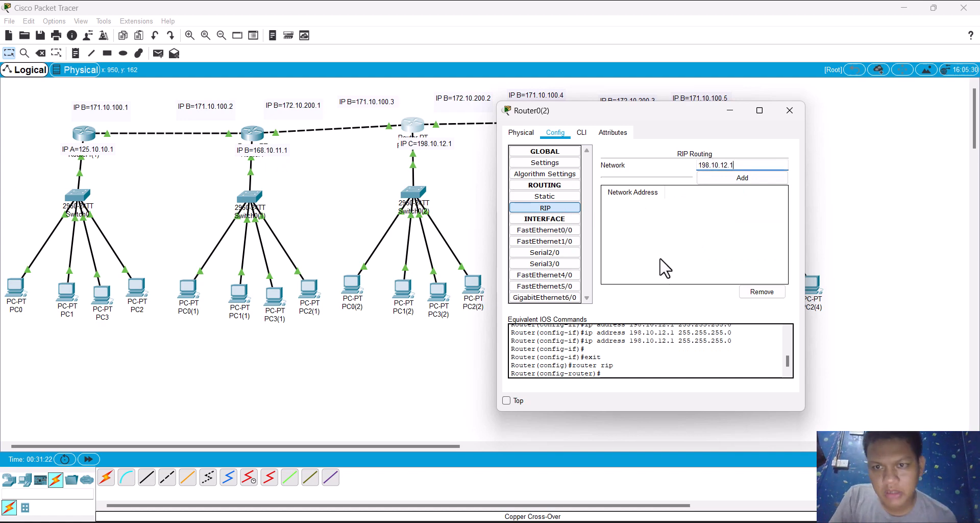
pyautogui.click(735, 179)
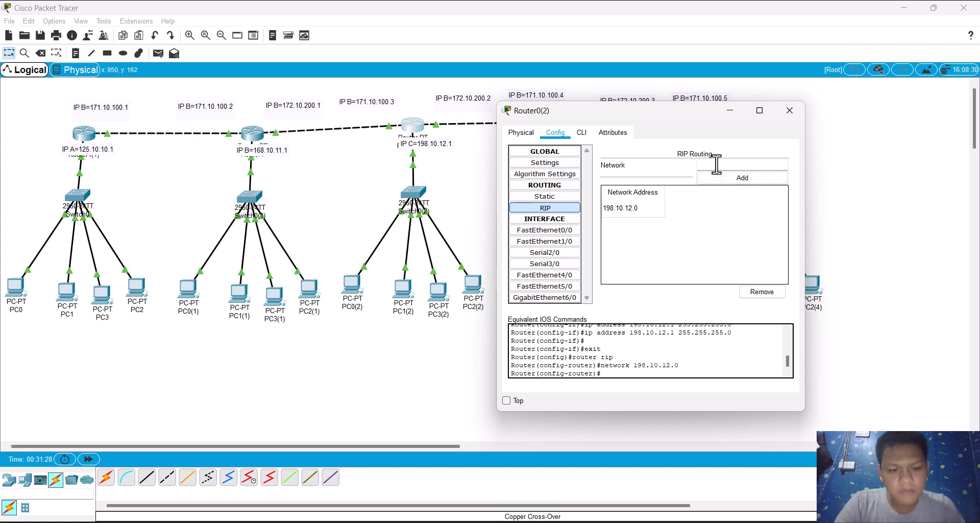
# Step: Add networks 168.10.11.1 and 171.10.100.3 to Router0(2)'s RIP routing
pyautogui.write('168.')
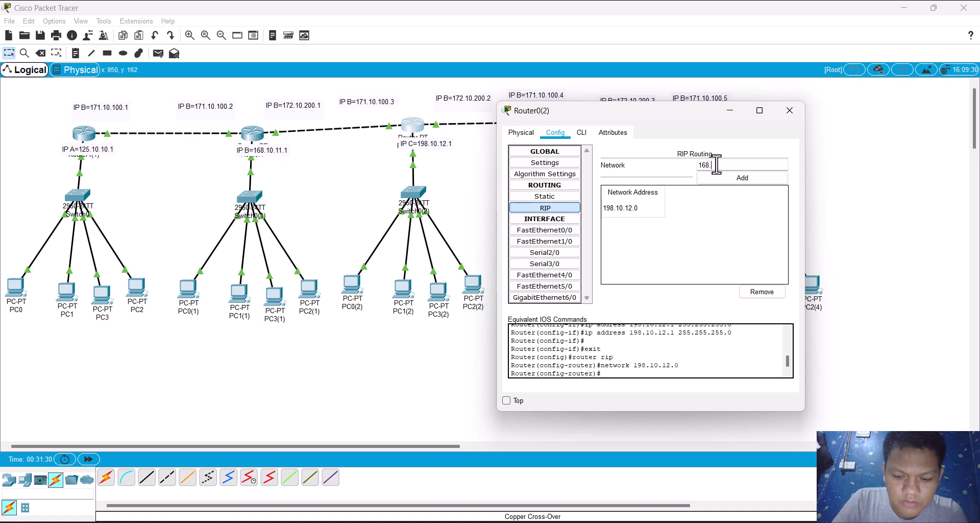
pyautogui.write('10')
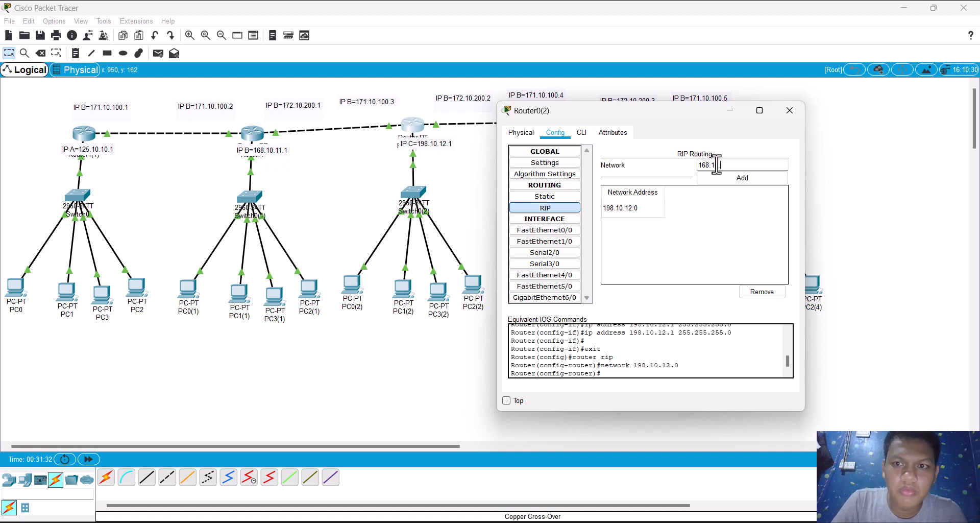
pyautogui.write('.11.1')
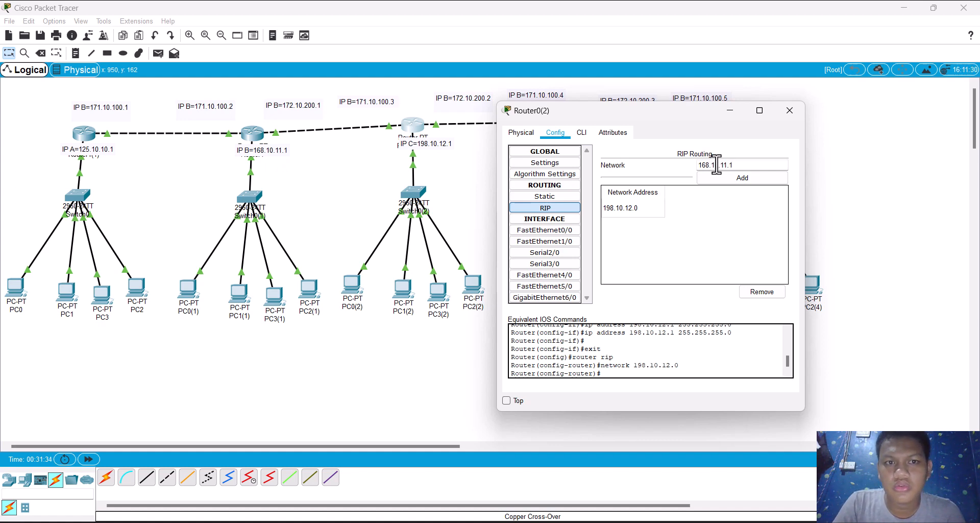
pyautogui.click(719, 178)
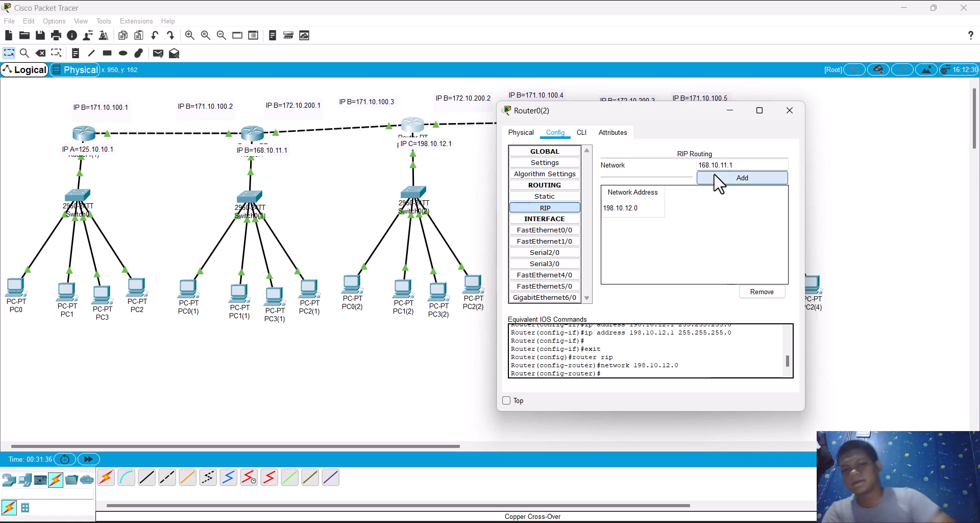
pyautogui.click(717, 165)
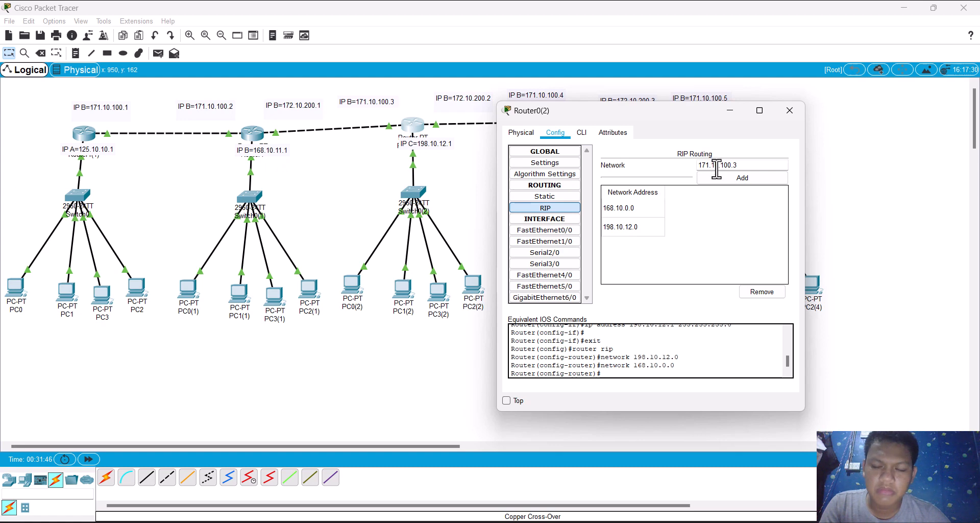
pyautogui.click(715, 175)
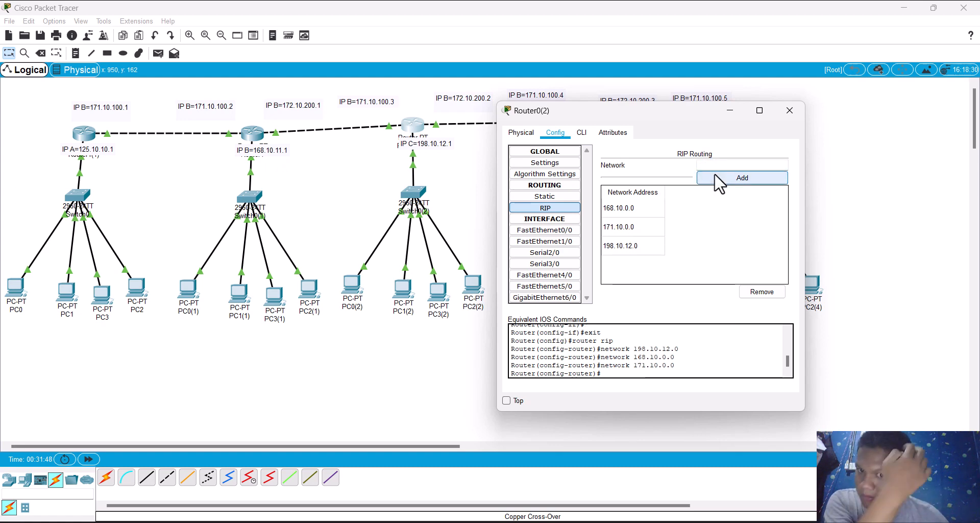
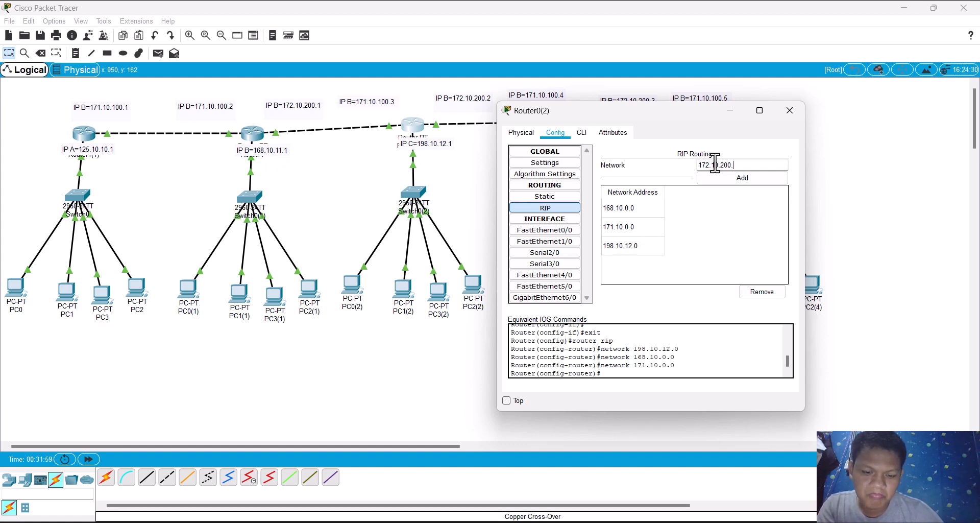
# Step: Add networks 172.10.200.2 and 162.10.13.1 to Router0(2)'s RIP routing
pyautogui.write('.2')
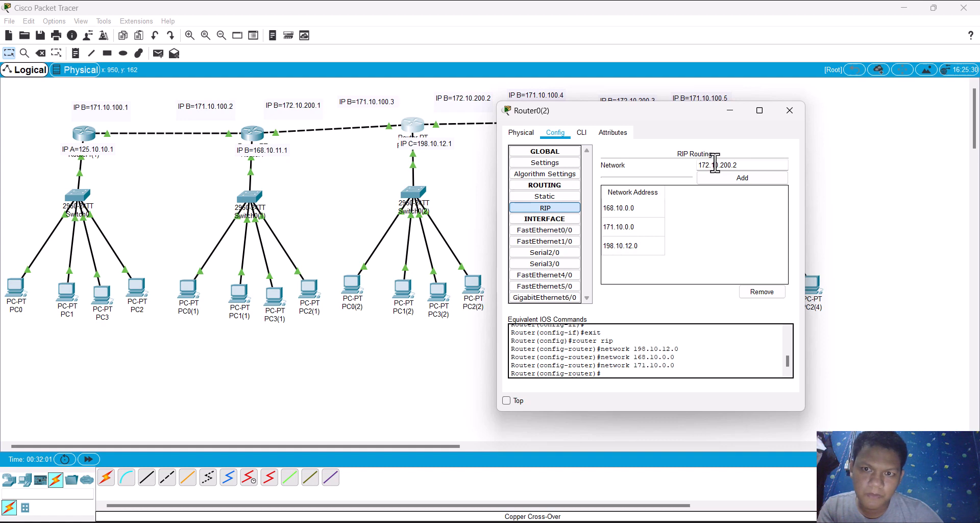
pyautogui.click(716, 177)
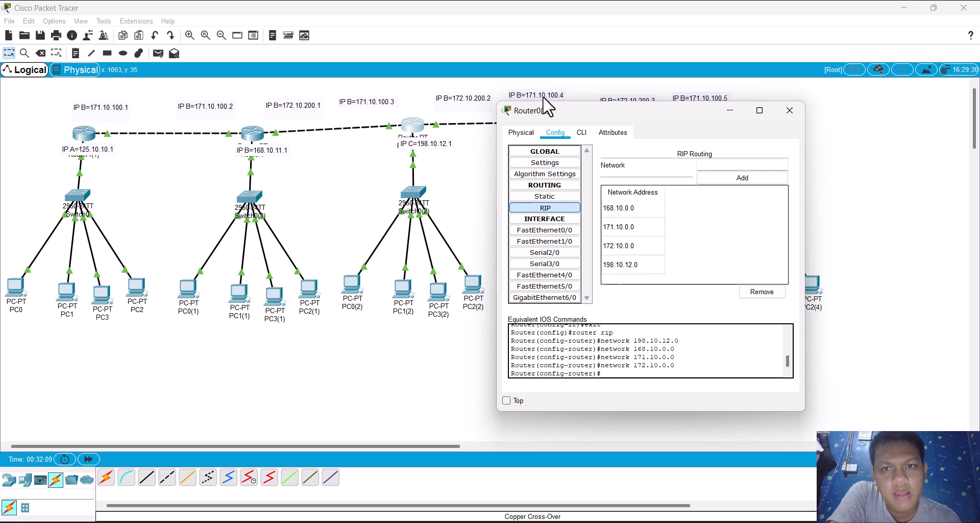
pyautogui.moveTo(569, 117); pyautogui.dragTo(492, 254)
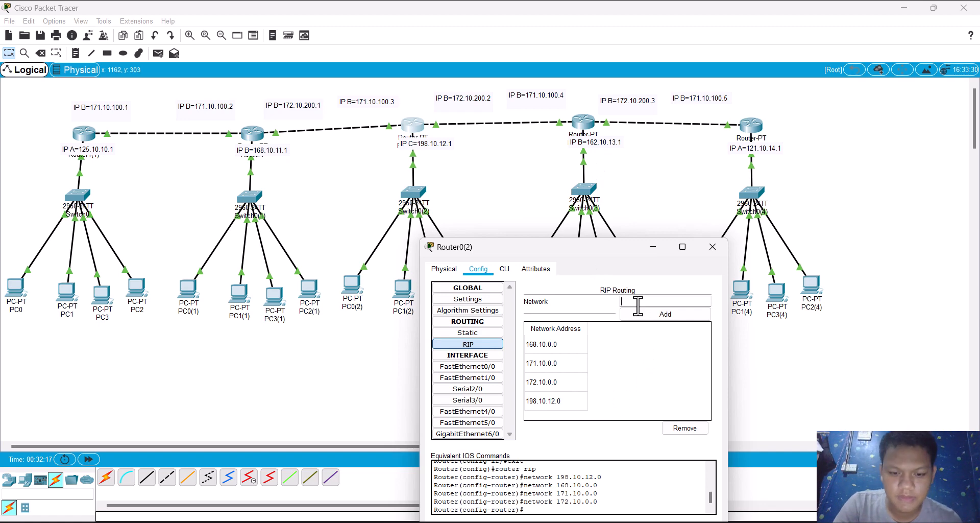
pyautogui.write('62.10.13.1')
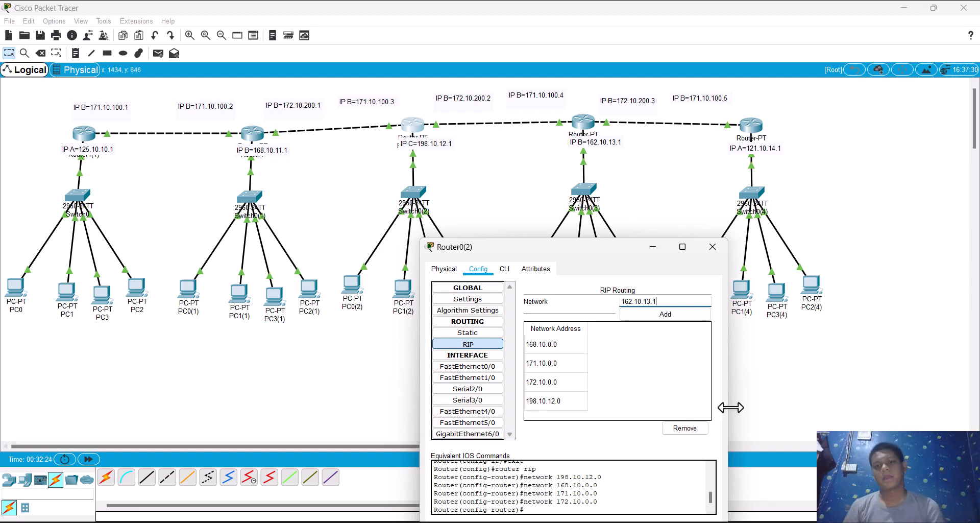
pyautogui.click(670, 316)
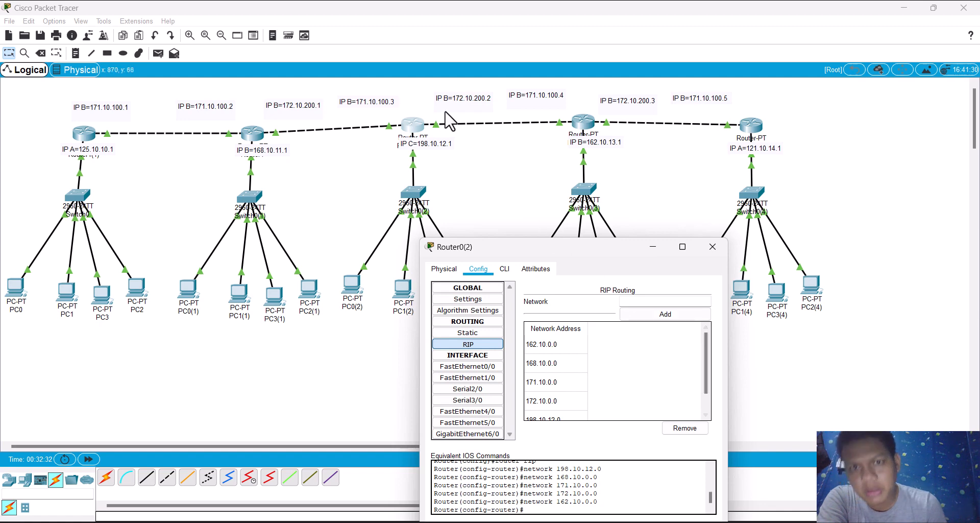
# Step: Set Router0(3)'s FastEthernet0/0 IP address to 162.10.13.1 and copy that address
pyautogui.click(580, 129)
pyautogui.click(580, 128)
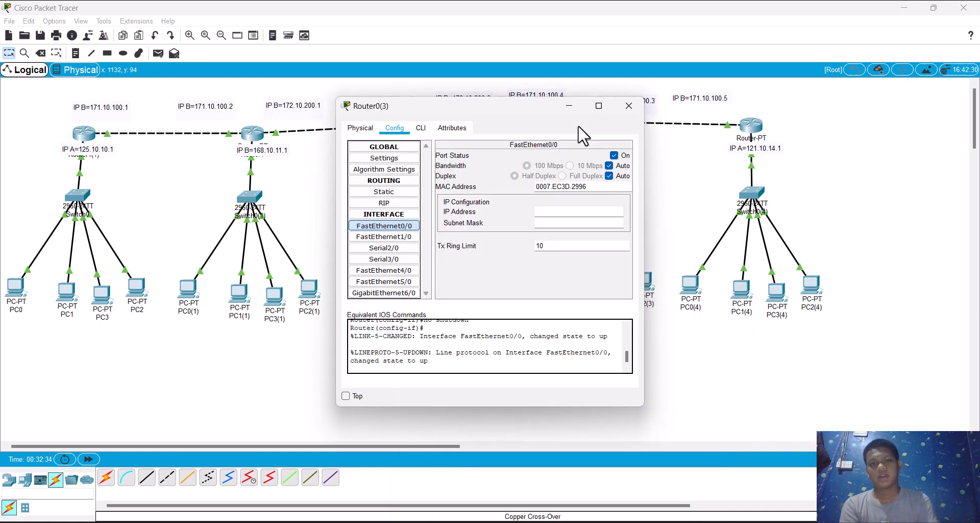
pyautogui.click(562, 211)
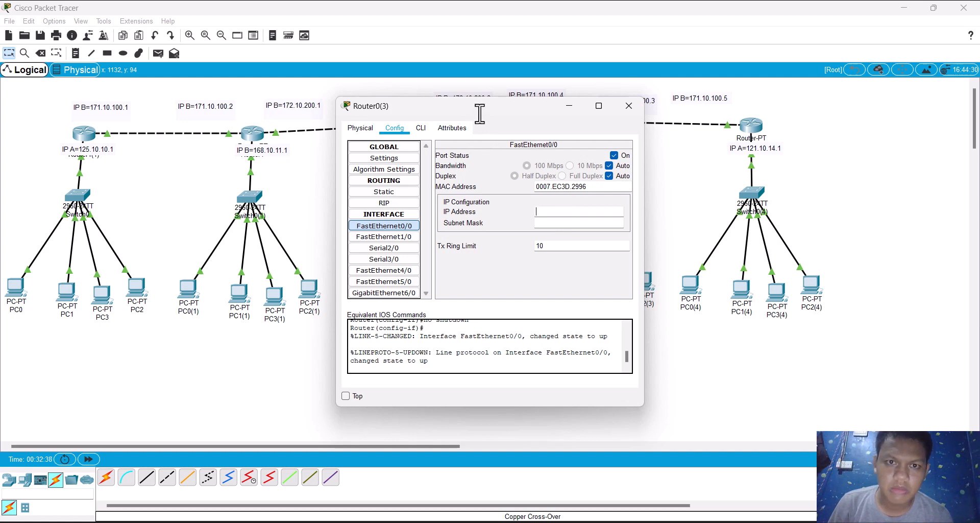
pyautogui.moveTo(477, 103); pyautogui.dragTo(509, 223)
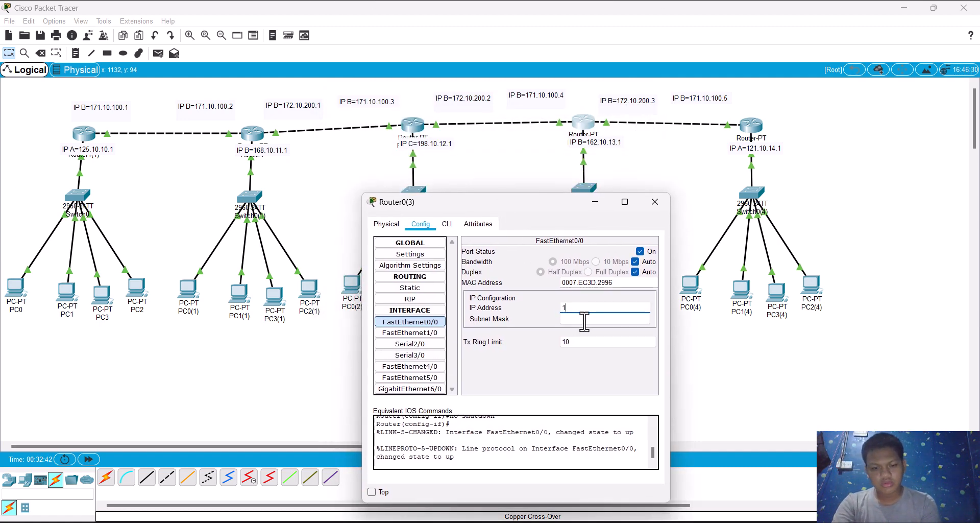
pyautogui.write('162.10.13.1')
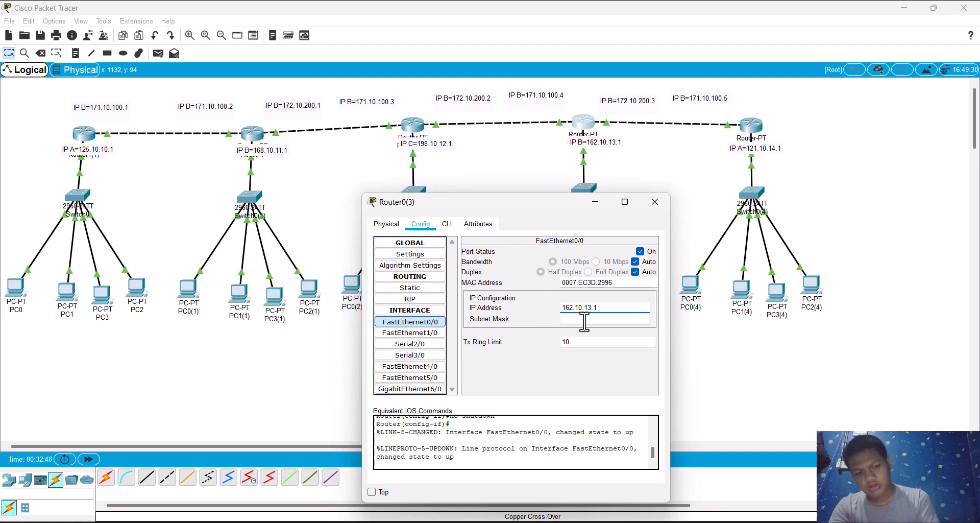
pyautogui.hotkey('ctrl', 'a')
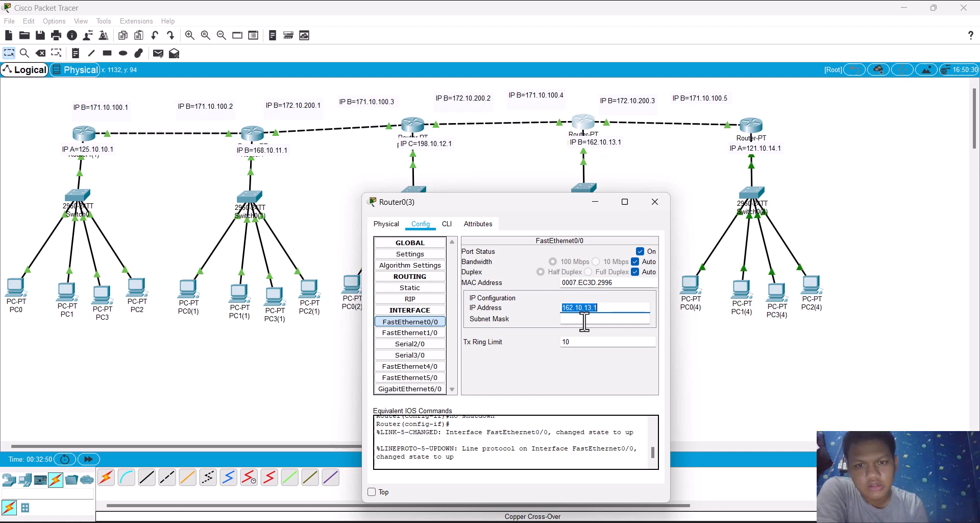
# Step: Enter the copied router address, 162.10.13.1, as PC0(3)'s static IPv4 gateway
pyautogui.click(512, 180)
pyautogui.click(520, 286)
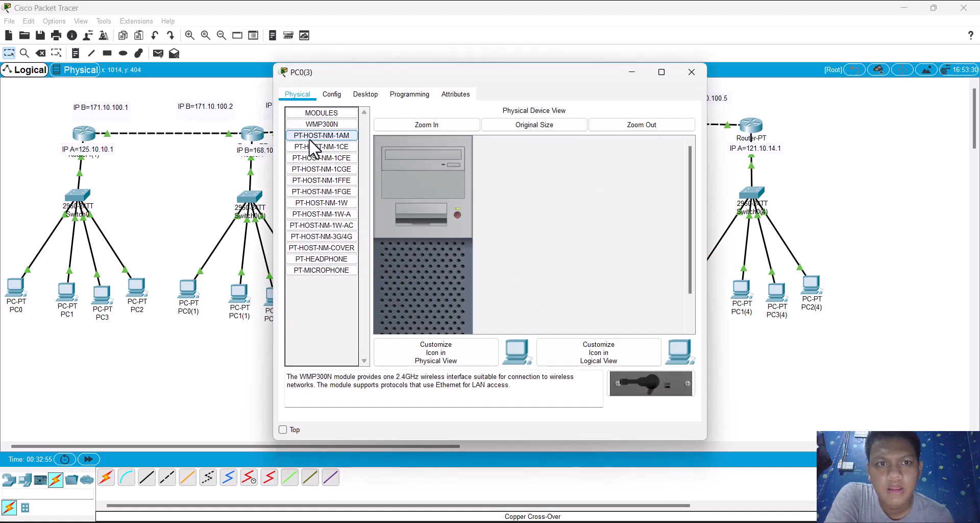
pyautogui.click(332, 94)
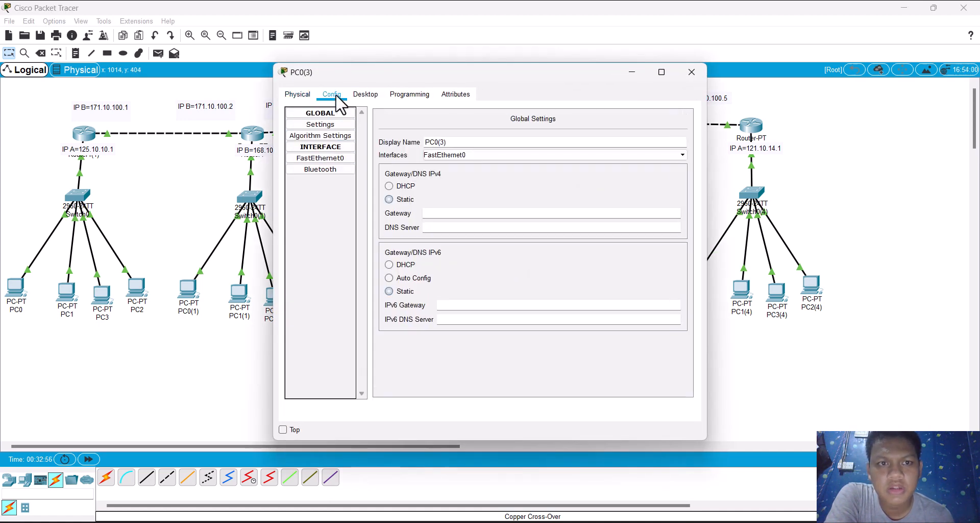
pyautogui.click(451, 213)
pyautogui.write('162.10.13.1')
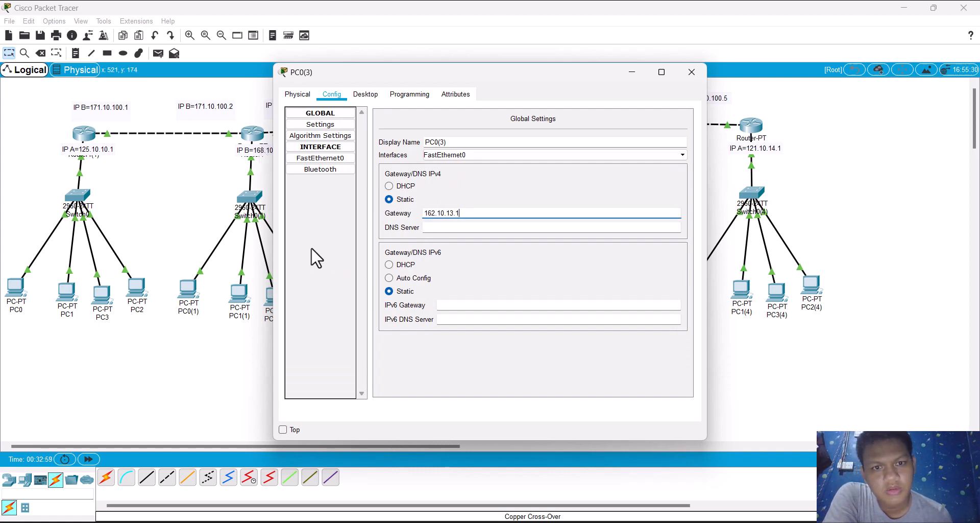
# Step: Set PC0(3)'s FastEthernet0 to static IP address 162.10.13.2 and fill in its default subnet mask
pyautogui.click(296, 158)
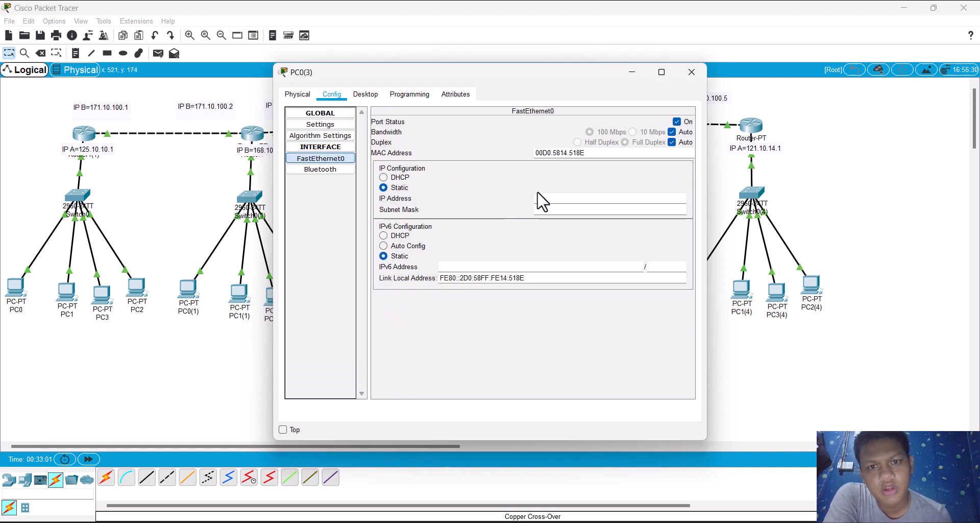
pyautogui.click(547, 199)
pyautogui.write('162.10.13.2')
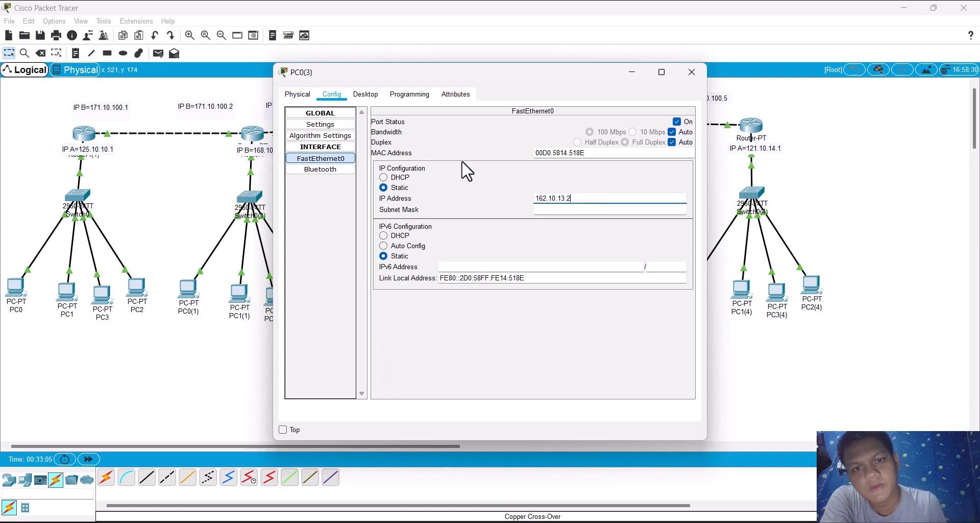
pyautogui.press('Tab')
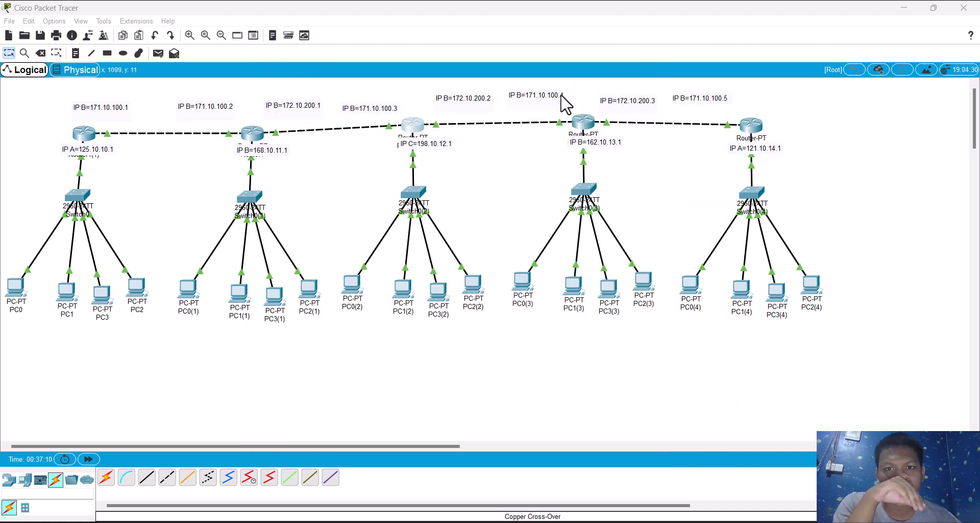
# Step: Check Router0(3)'s FastEthernet0/0 address settings and which ports Router0(4)'s links use
pyautogui.click(582, 125)
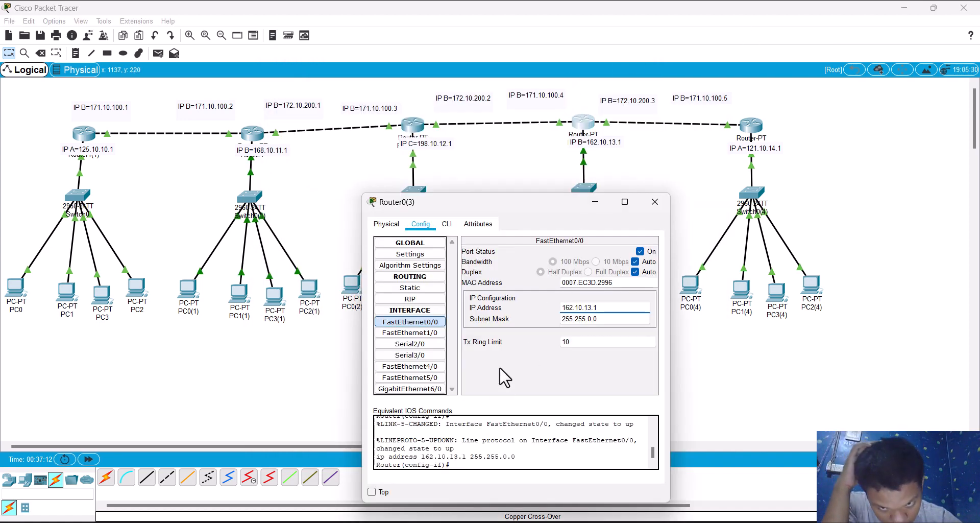
pyautogui.click(753, 128)
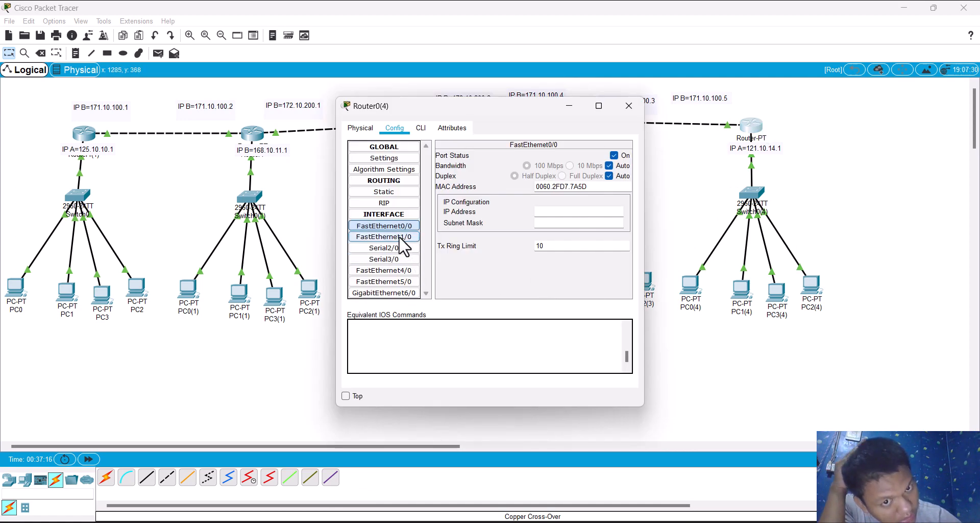
pyautogui.click(707, 218)
pyautogui.moveTo(703, 210); pyautogui.dragTo(720, 135)
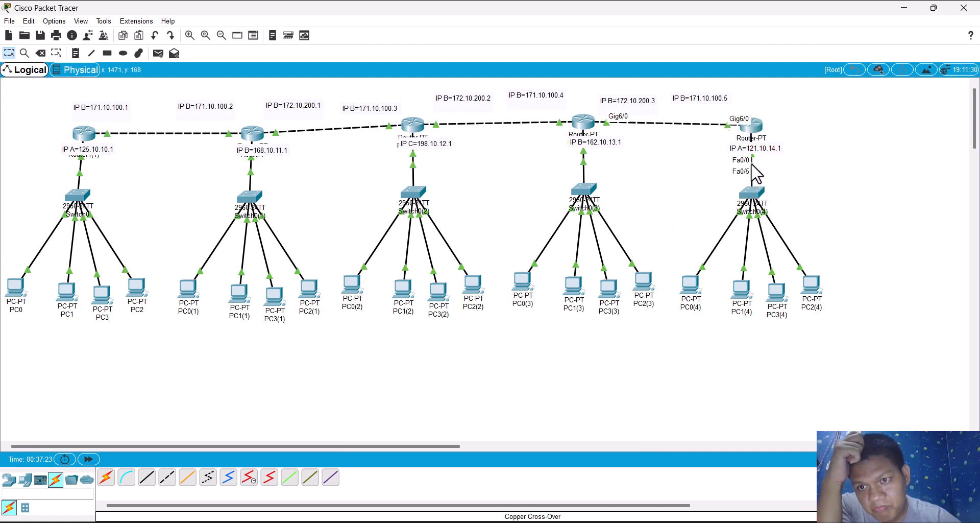
# Step: Set Router0(4)'s FastEthernet0/0 to IP address 121.10.14.1 with subnet mask 255.0.0.0
pyautogui.click(751, 125)
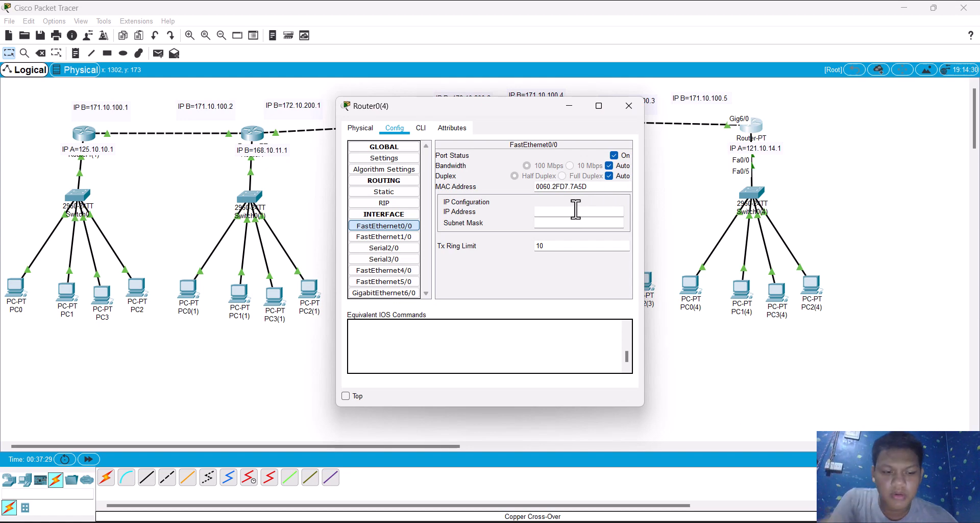
pyautogui.write('121')
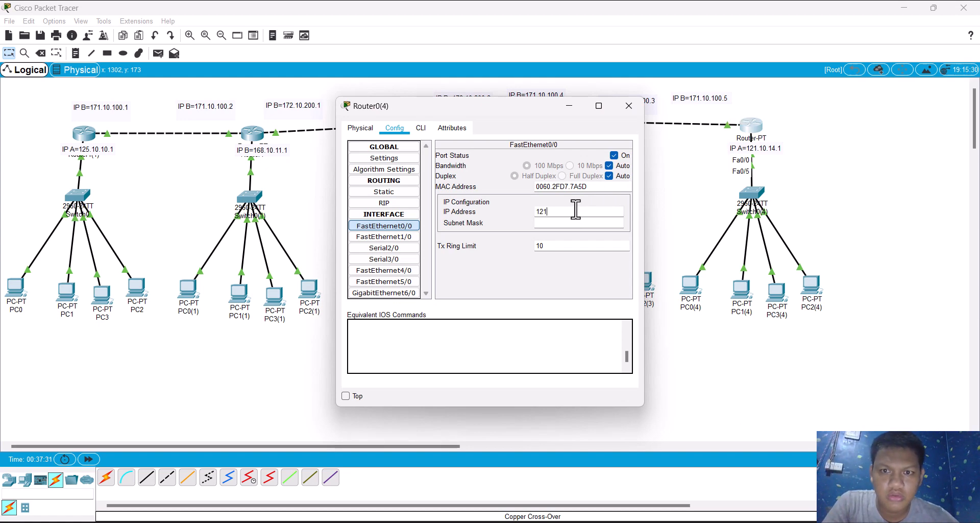
pyautogui.write('.10')
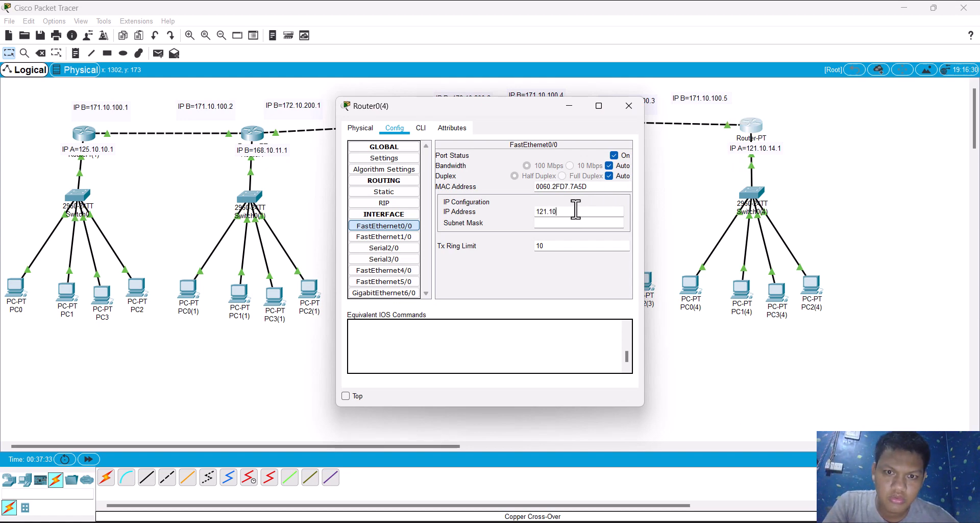
pyautogui.write('.14.')
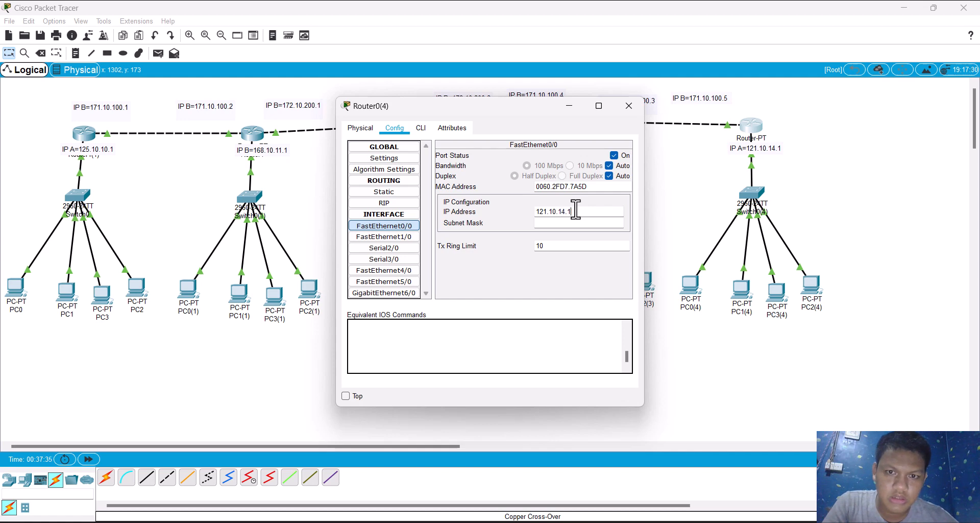
pyautogui.write('1')
pyautogui.press('Tab')
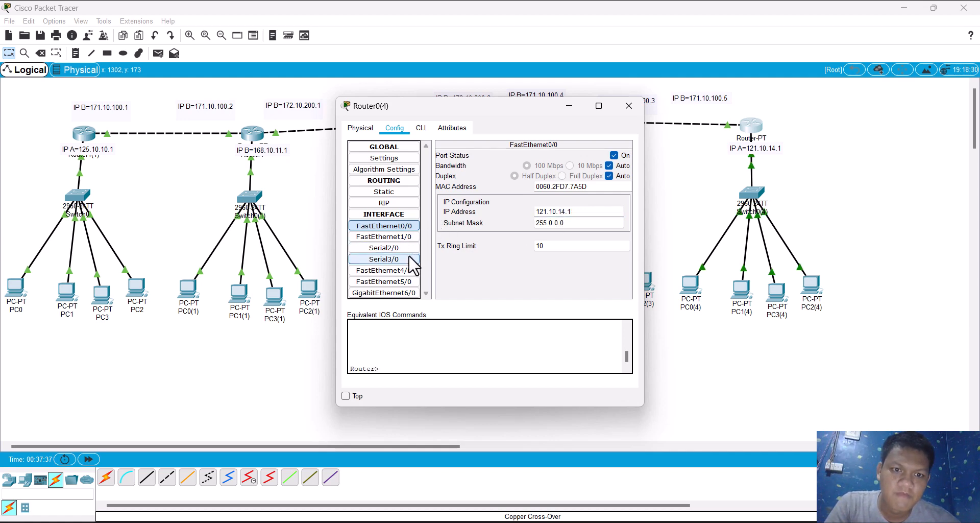
# Step: Set Router0(4)'s GigabitEthernet6/0 to IP address 171.10.100.5 with subnet mask 255.255.0.0 and leave the router's configuration
pyautogui.click(390, 290)
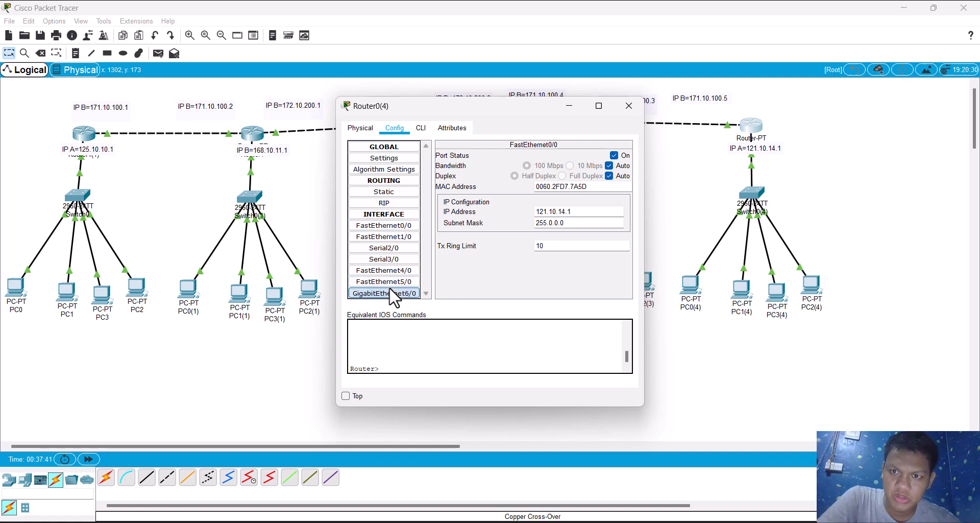
pyautogui.click(576, 214)
pyautogui.write('1')
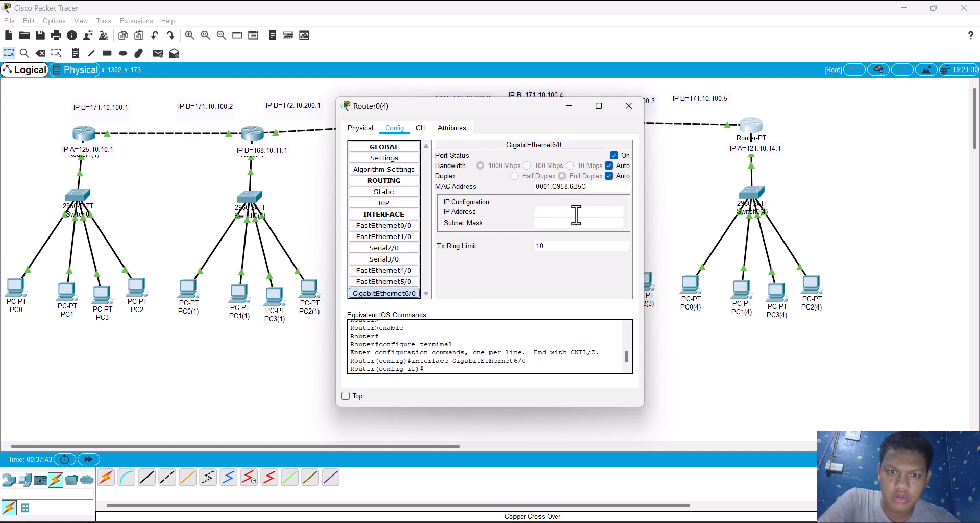
pyautogui.write('71.10.0')
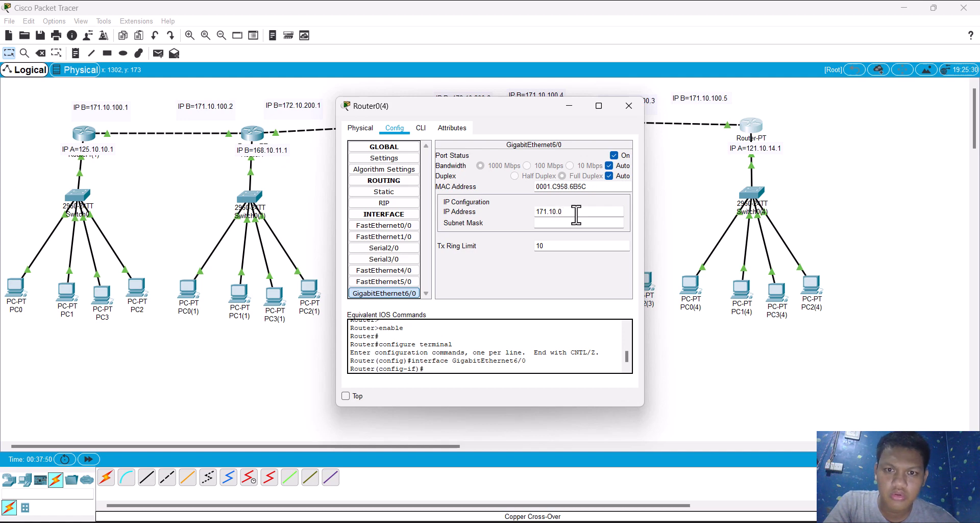
pyautogui.press('BackSpace')
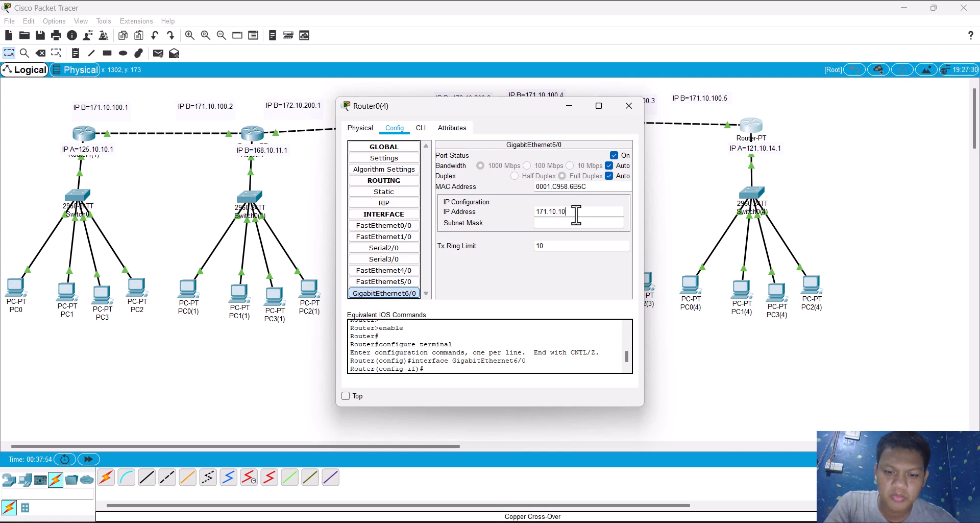
pyautogui.write('4')
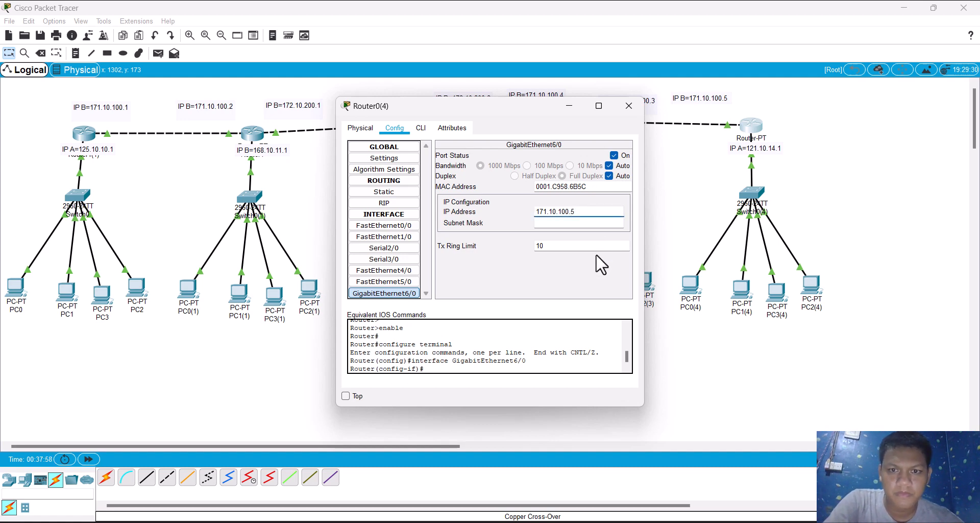
pyautogui.press('Tab')
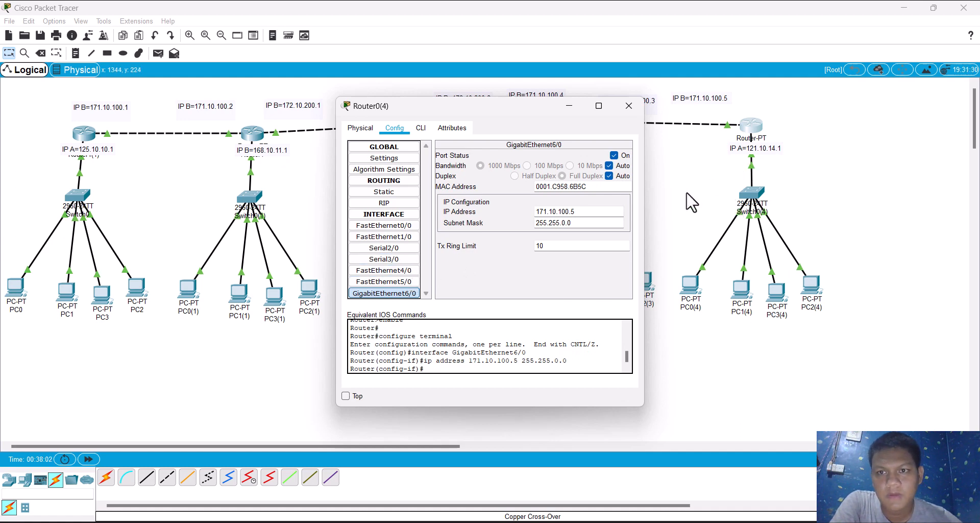
pyautogui.click(686, 246)
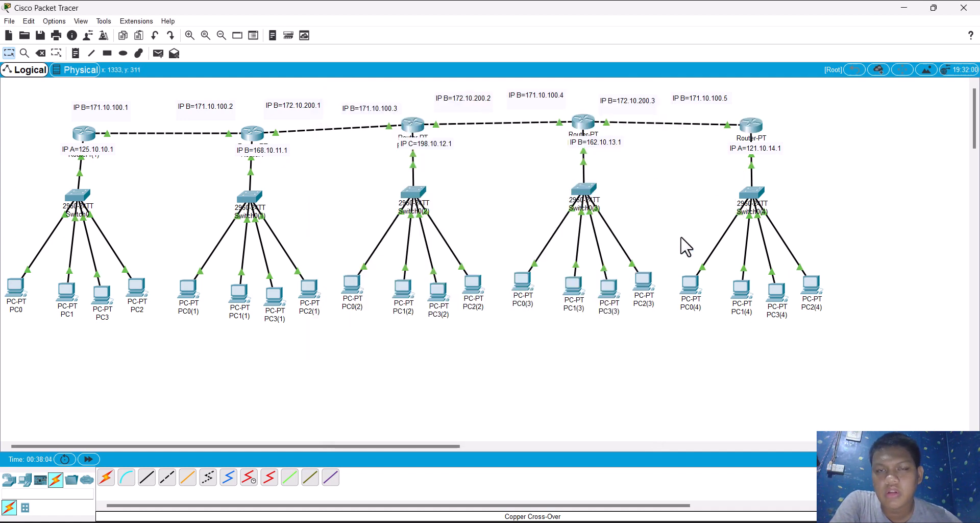
# Step: Set PC0(4)'s static IPv4 gateway to 121.10.14.1 and open the PC's FastEthernet0 settings
pyautogui.click(692, 295)
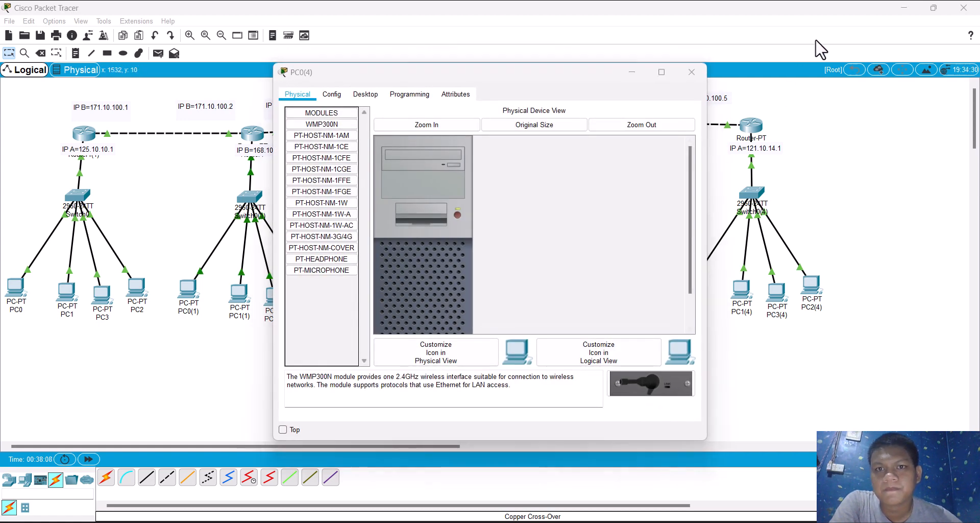
pyautogui.click(332, 95)
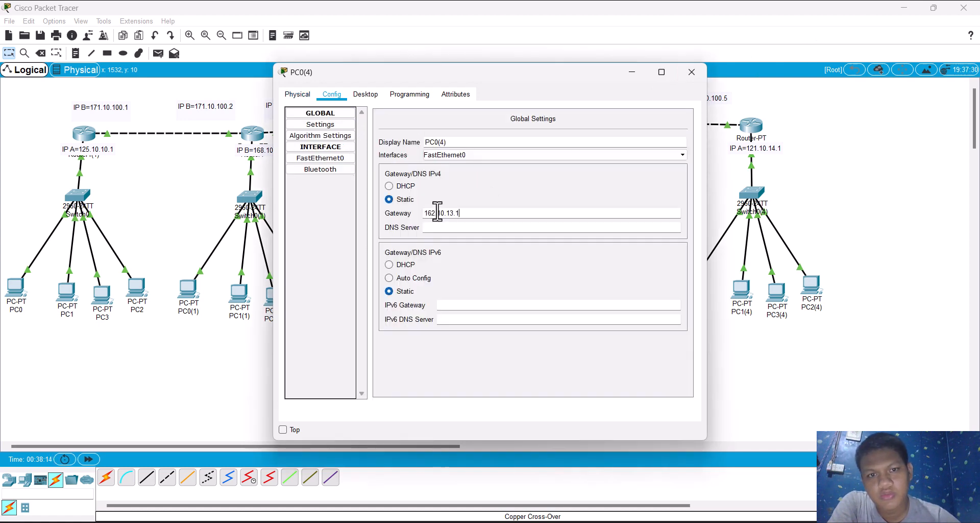
pyautogui.hotkey('ctrl', 'a')
pyautogui.press('BackSpace')
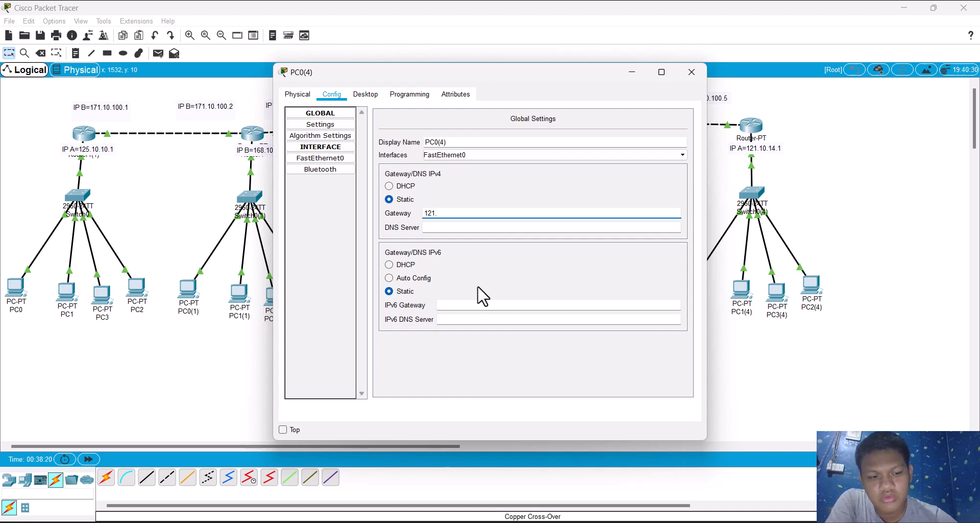
pyautogui.write('1')
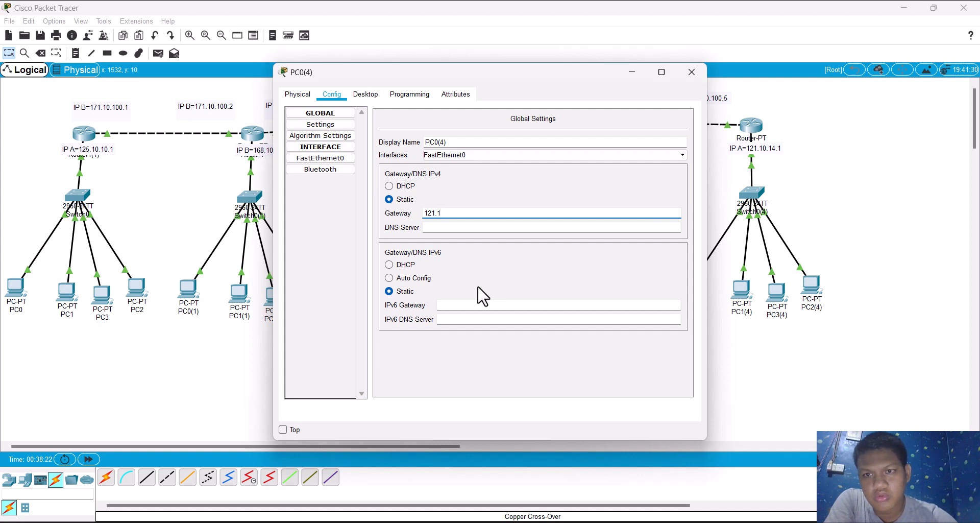
pyautogui.write('0.14.1')
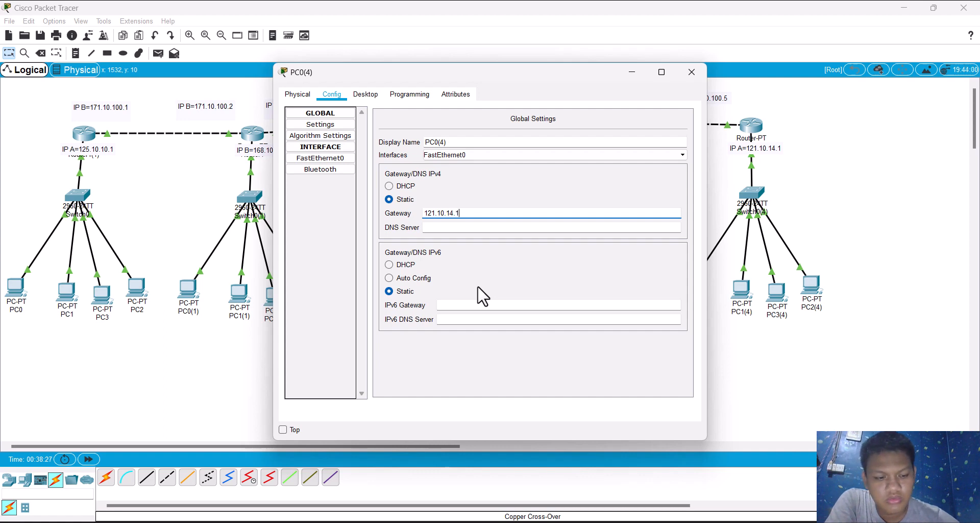
pyautogui.hotkey('ctrl', 'a')
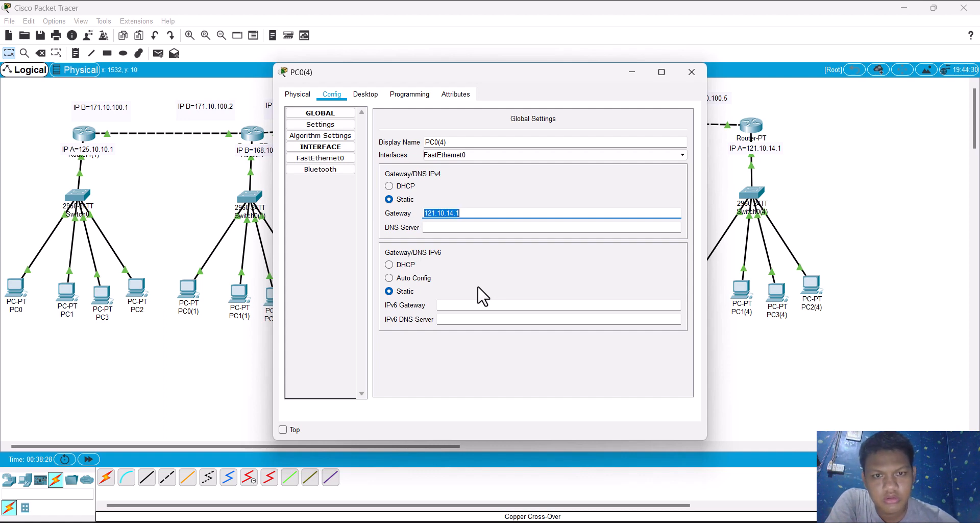
pyautogui.click(337, 159)
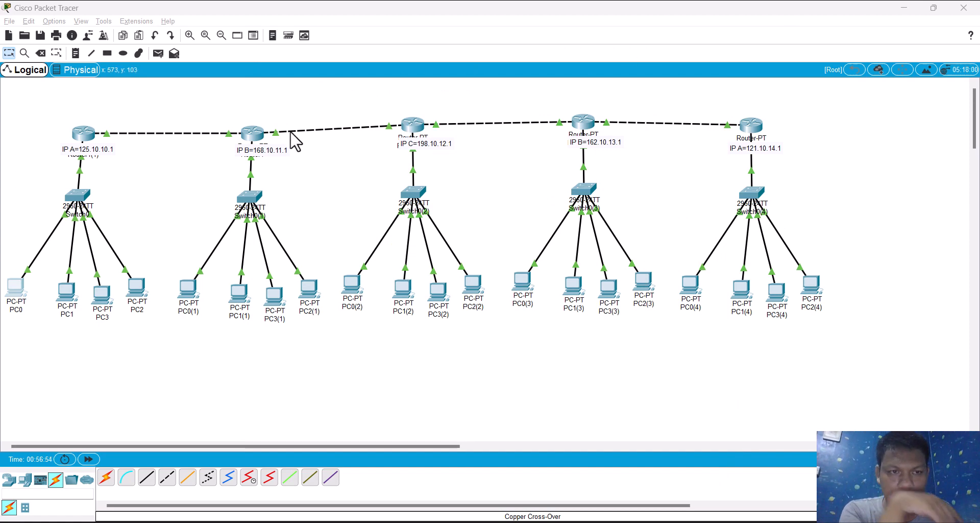
# Step: Check Router1's FastEthernet1/0 and GigabitEthernet6/0 addresses and which ports its link to Router0(2) uses
pyautogui.click(253, 134)
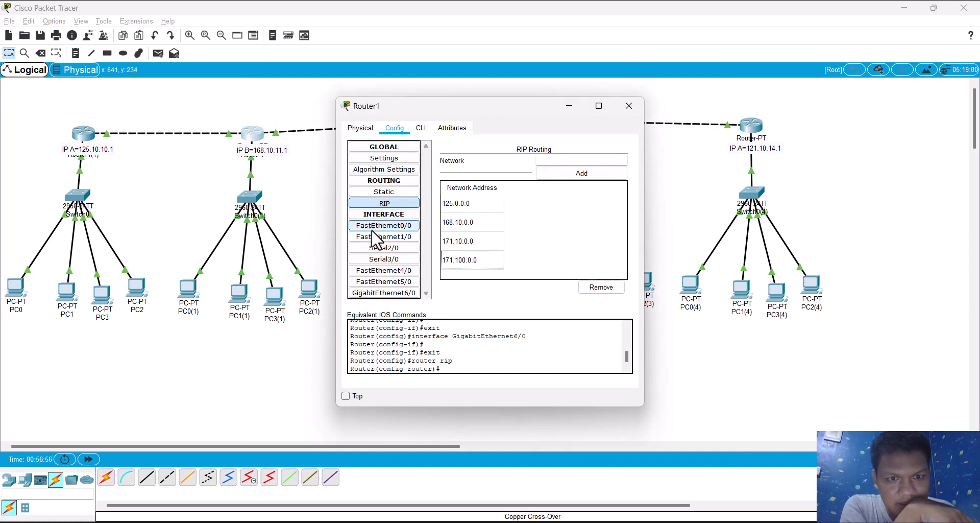
pyautogui.click(383, 237)
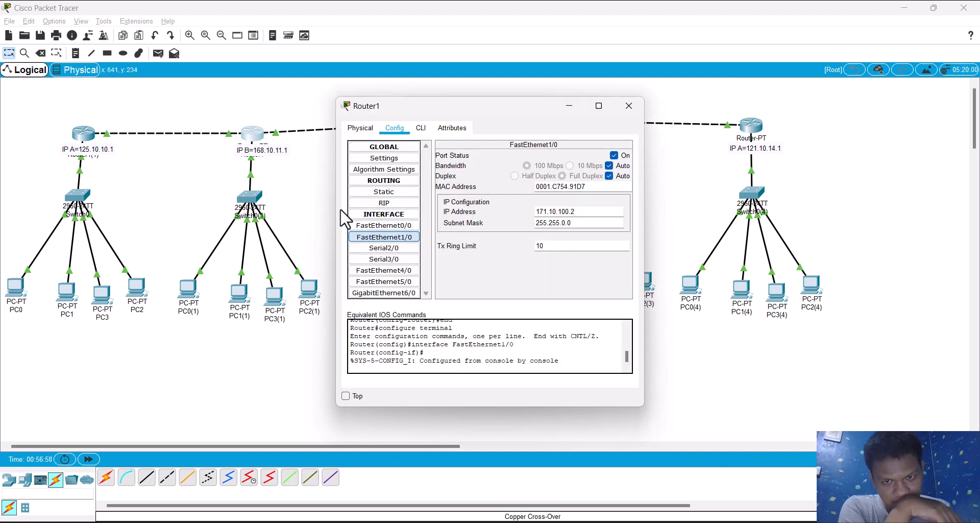
pyautogui.moveTo(284, 169); pyautogui.dragTo(275, 137)
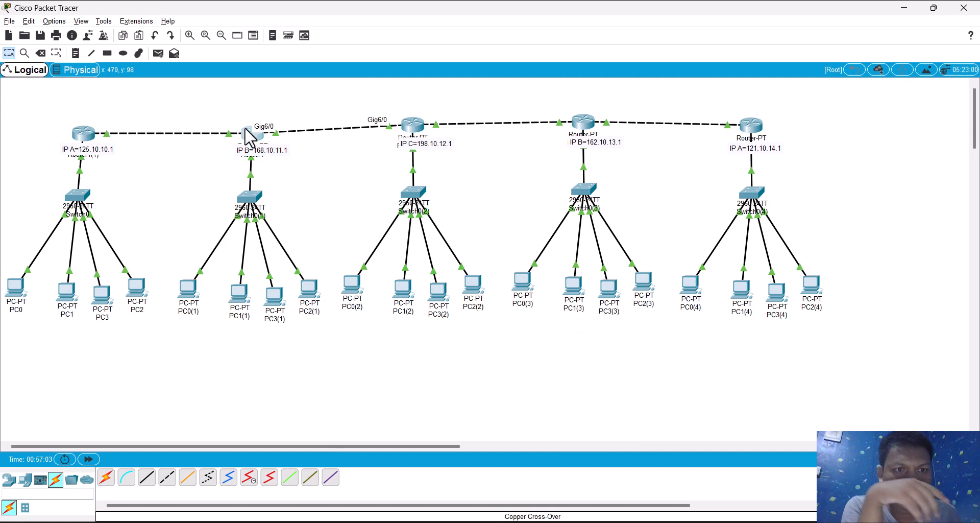
pyautogui.click(250, 136)
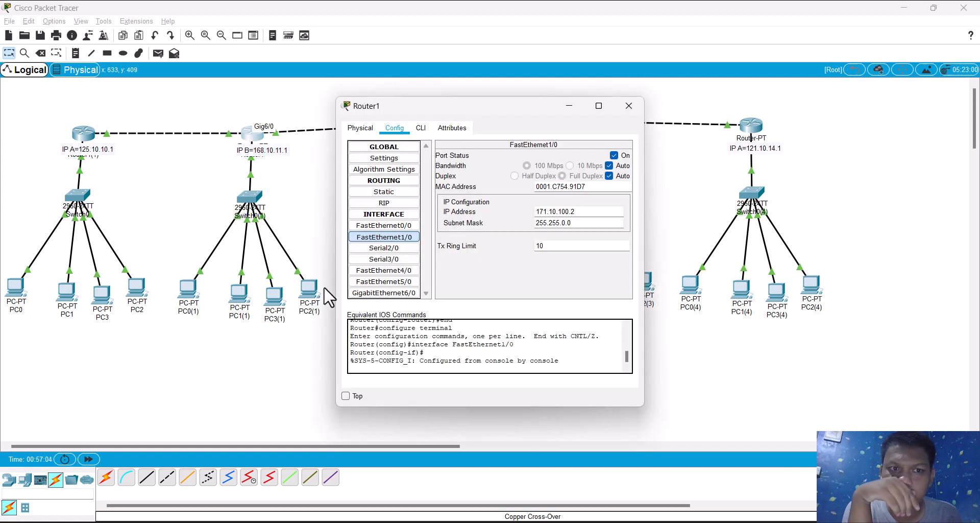
pyautogui.click(364, 294)
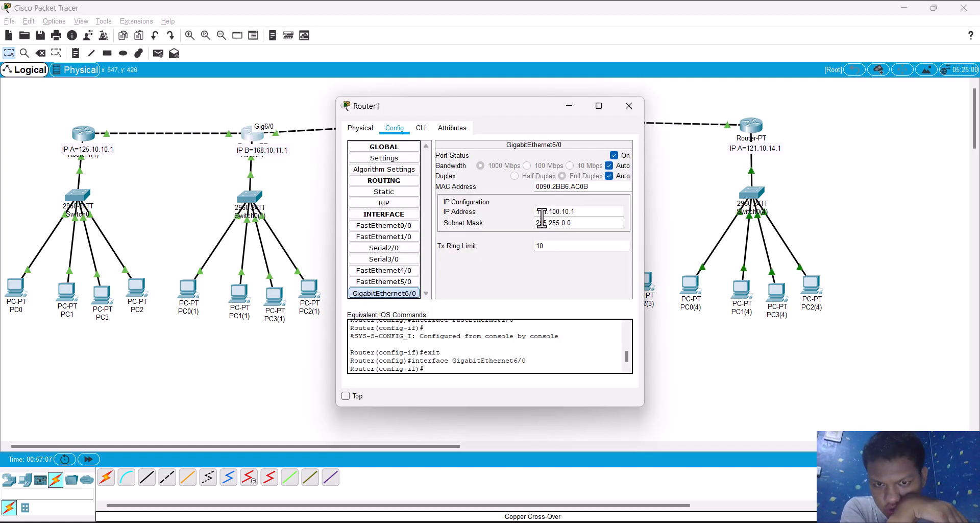
pyautogui.click(290, 222)
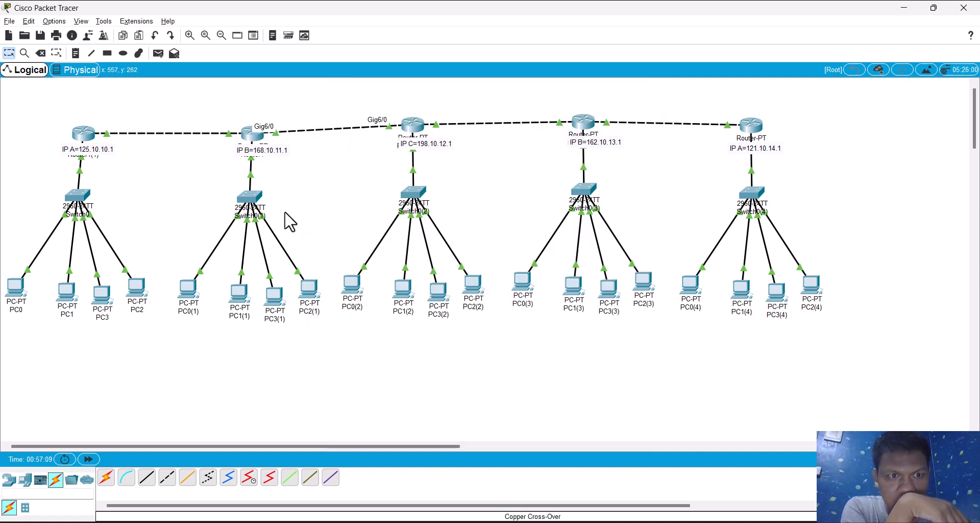
# Step: Check Router0(2)'s GigabitEthernet6/0 address settings and read through its RIP network list
pyautogui.click(414, 129)
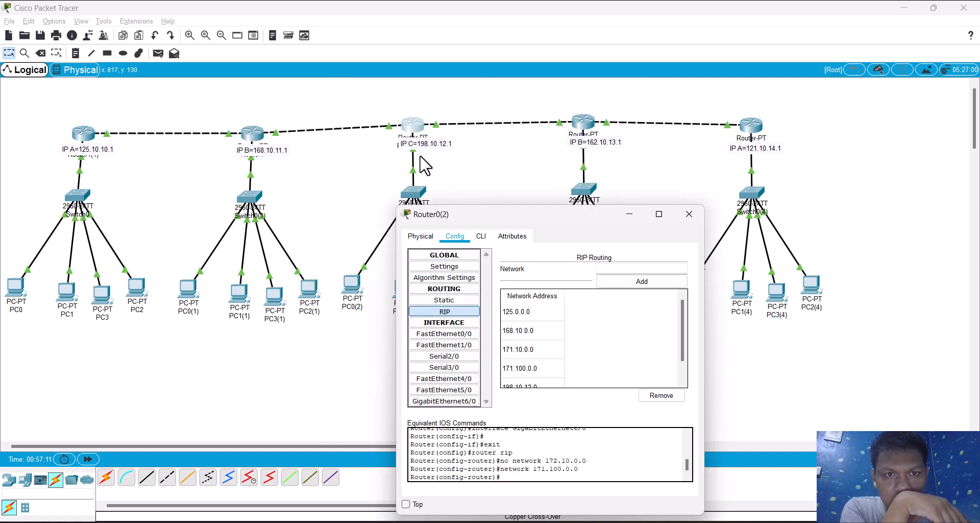
pyautogui.click(455, 402)
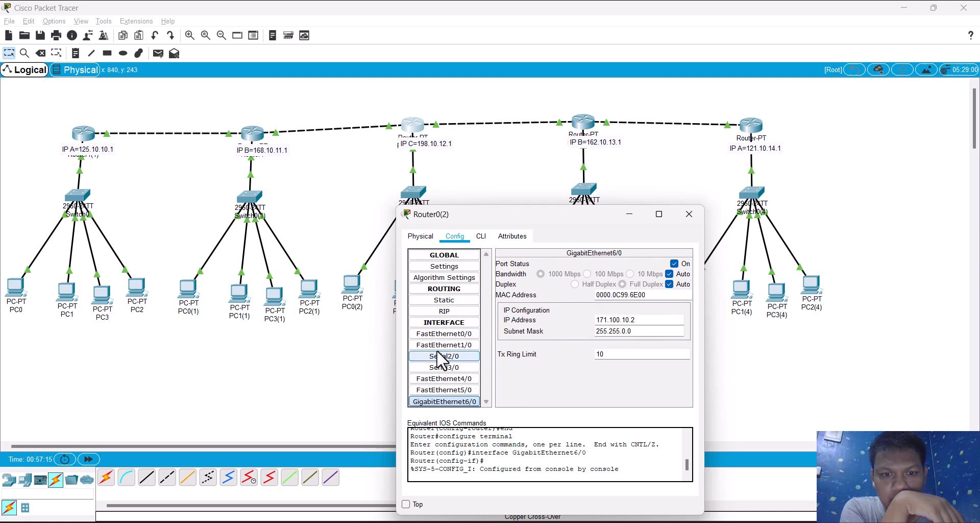
pyautogui.click(429, 311)
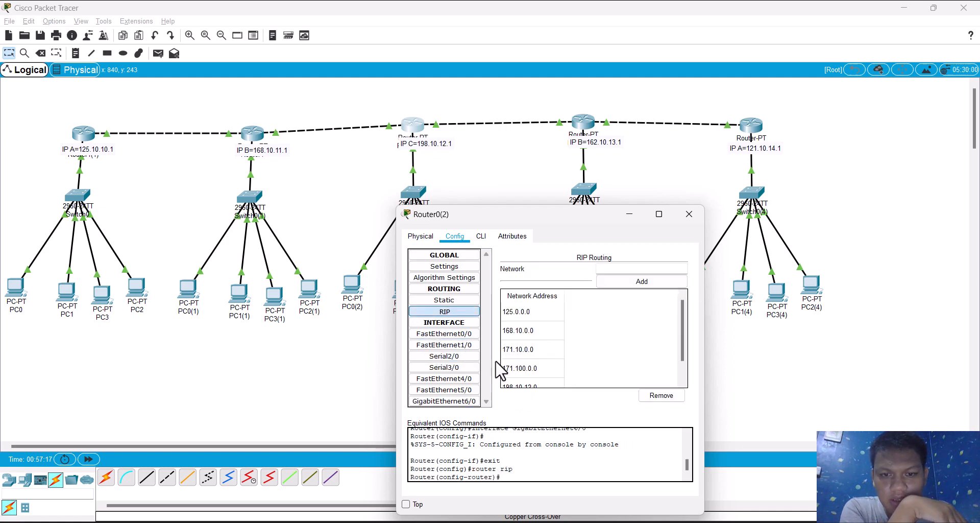
pyautogui.scroll(-1, 519, 376)
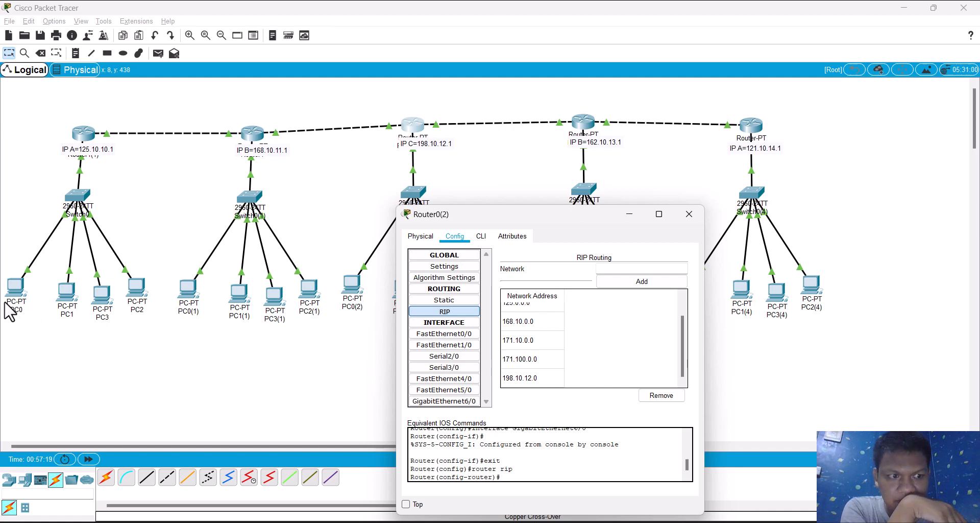
# Step: Ping 198.10.12.2 from PC1's command prompt, correcting the misspelled ping command
pyautogui.click(66, 301)
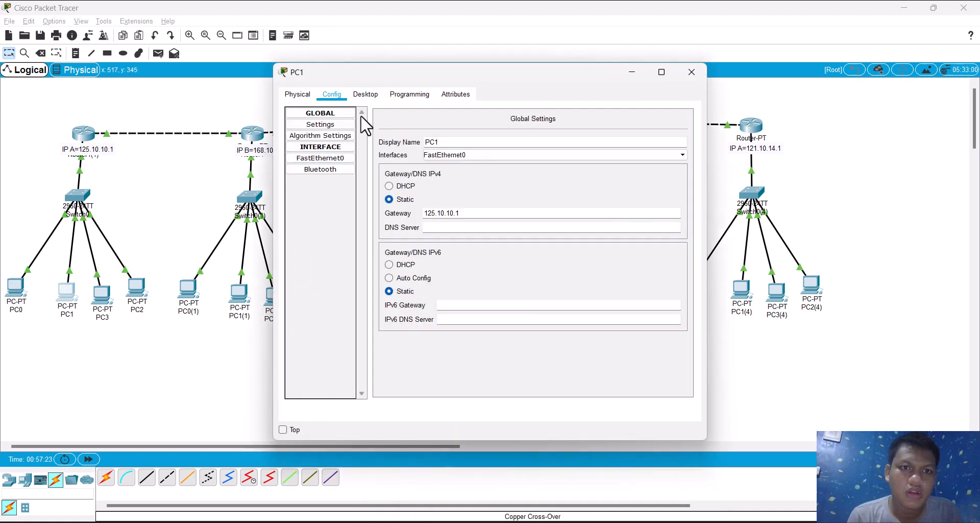
pyautogui.click(364, 96)
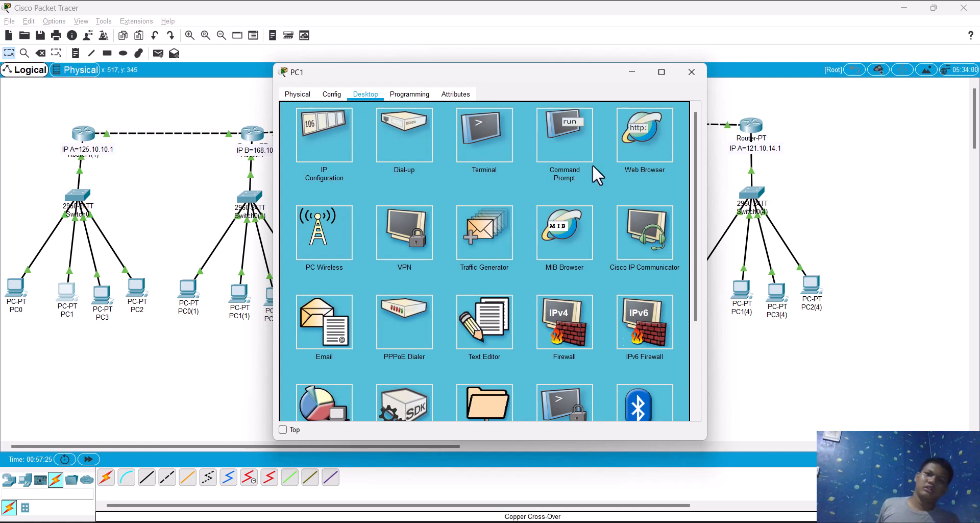
pyautogui.click(581, 151)
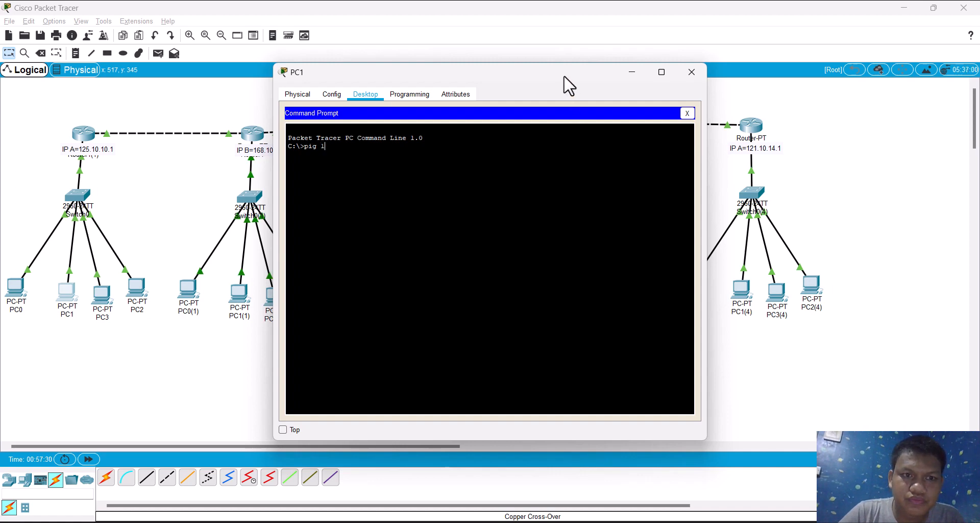
pyautogui.moveTo(565, 77); pyautogui.dragTo(610, 228)
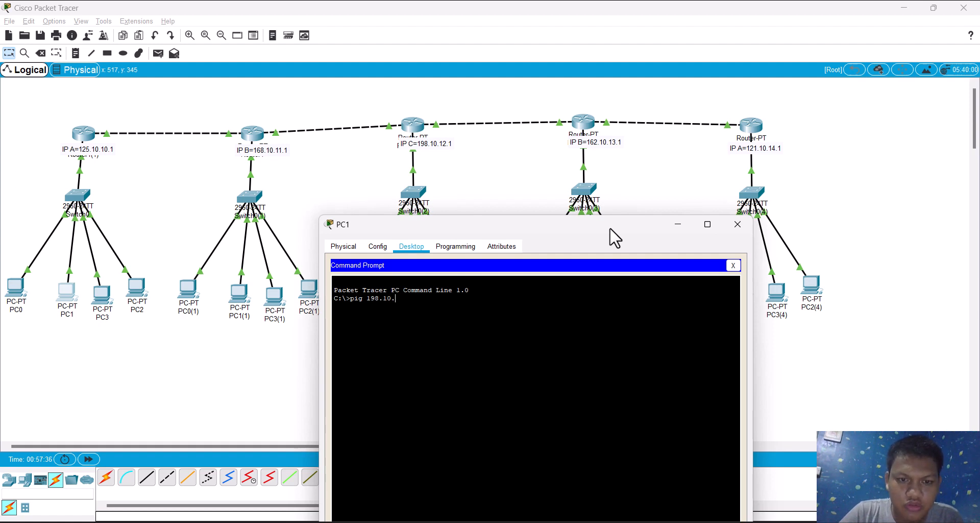
pyautogui.write('2.1')
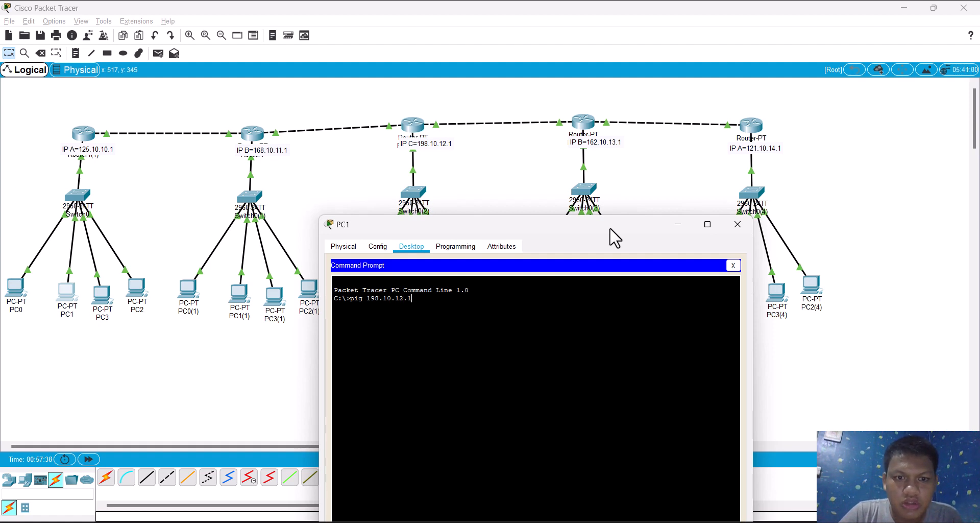
pyautogui.write('2')
pyautogui.press('Return')
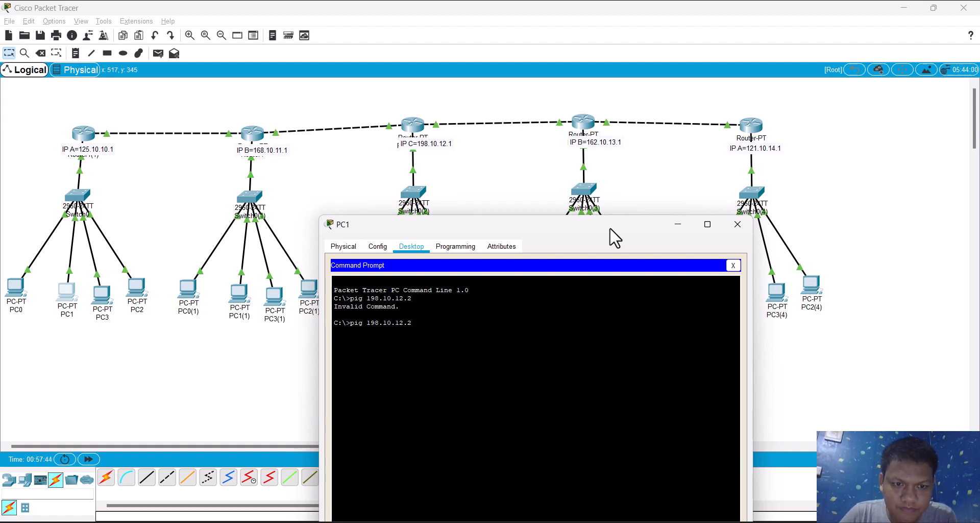
pyautogui.write('n')
pyautogui.press('Return')
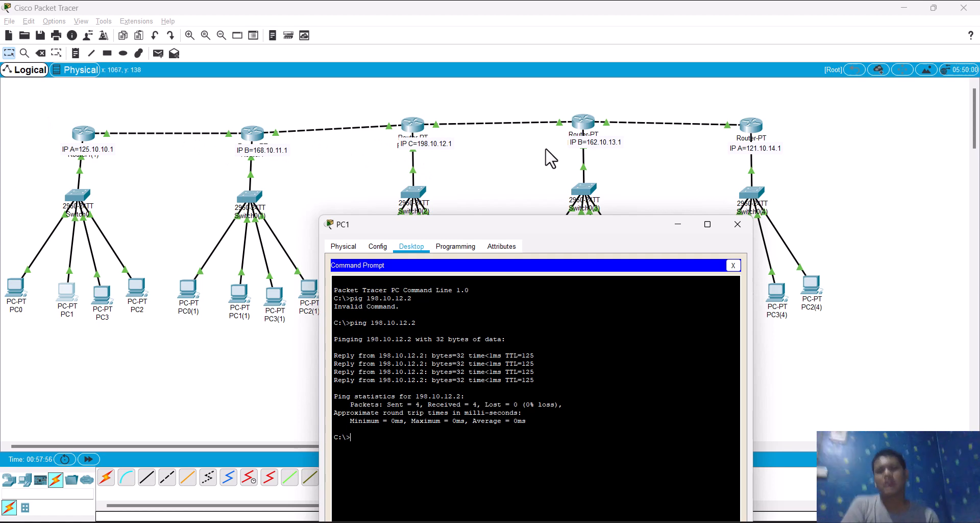
# Step: Set Router0(3)'s GigabitEthernet6/0 to IP address 171.100.10.3 with subnet mask 255.255.0.0
pyautogui.click(574, 130)
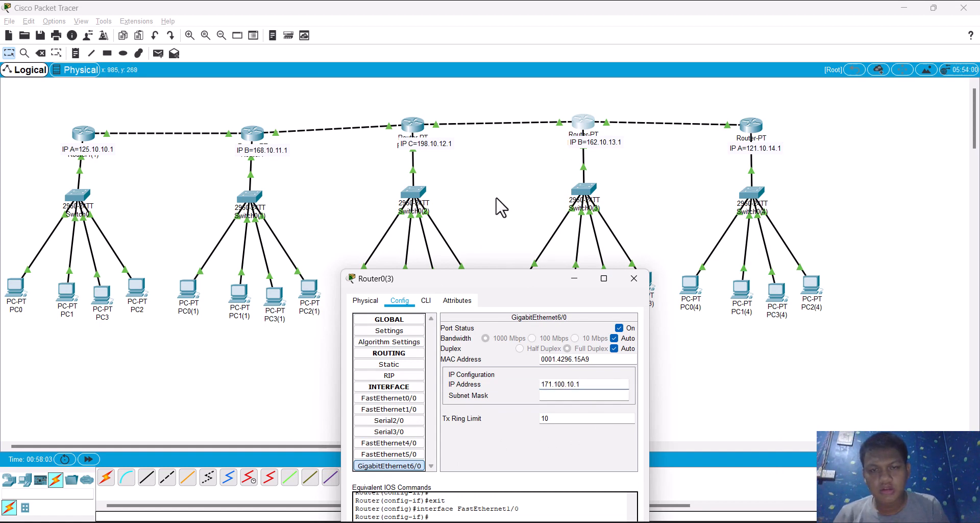
pyautogui.click(487, 155)
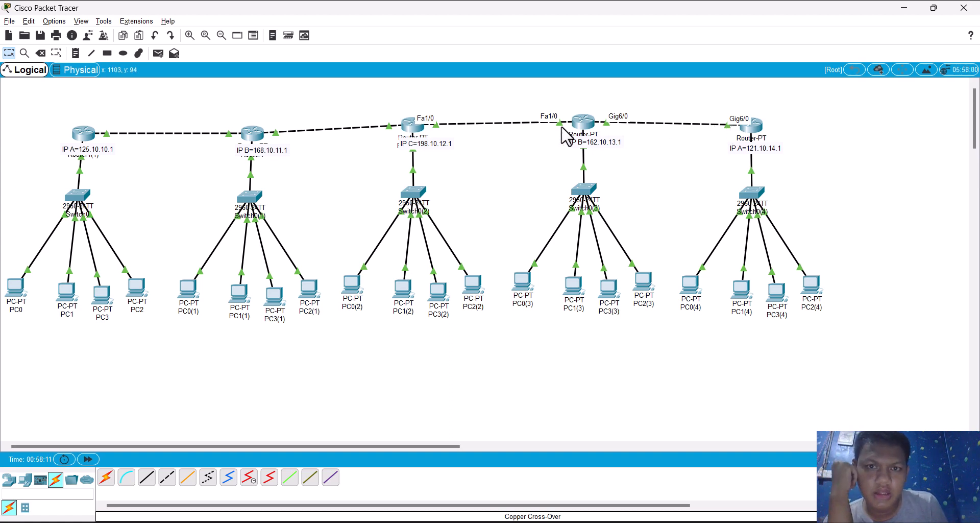
pyautogui.click(587, 125)
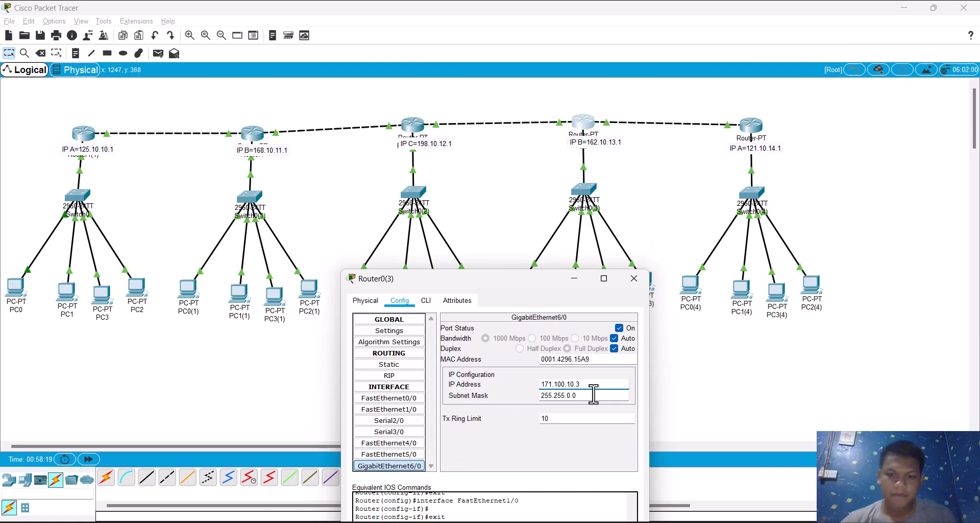
# Step: Set Router0(4)'s GigabitEthernet6/0 IP address to 171.100.10.1 and leave the router's configuration
pyautogui.click(753, 127)
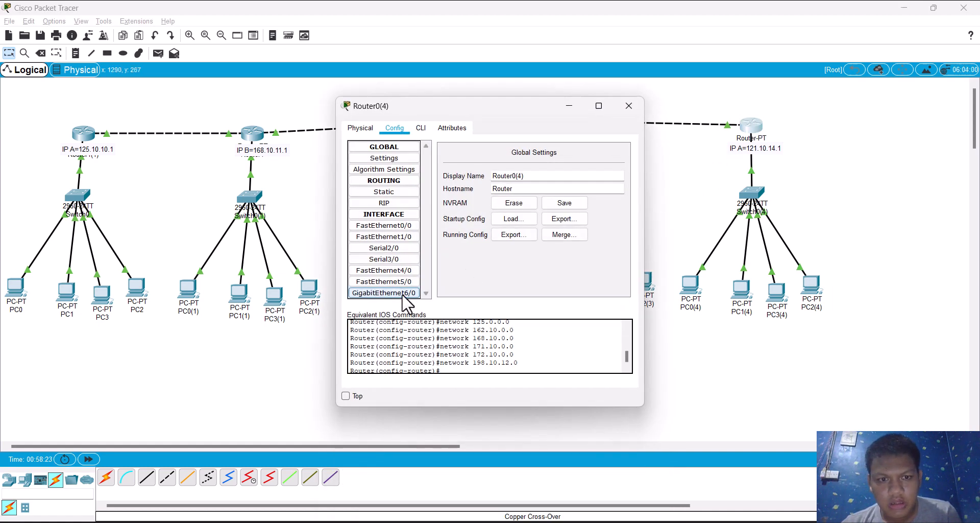
pyautogui.click(402, 293)
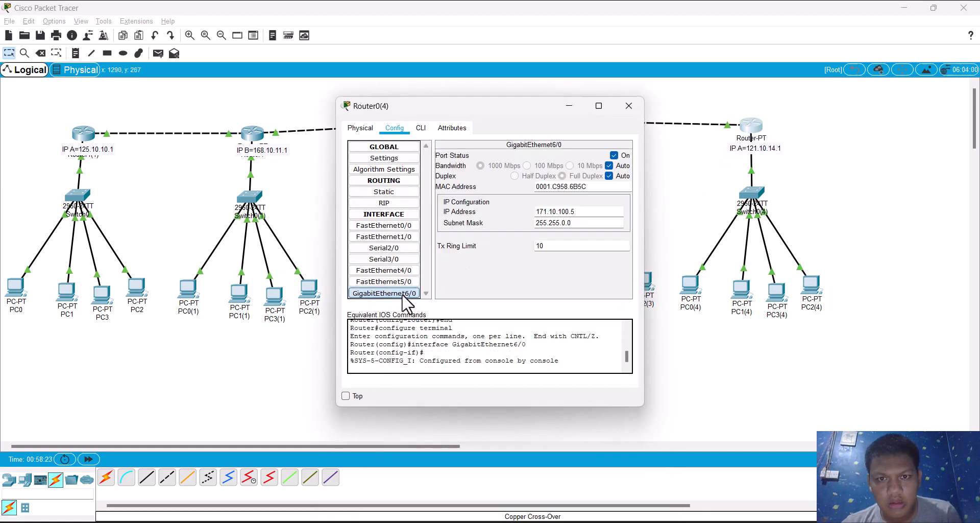
pyautogui.doubleClick(581, 211)
pyautogui.write('171.100.10.1')
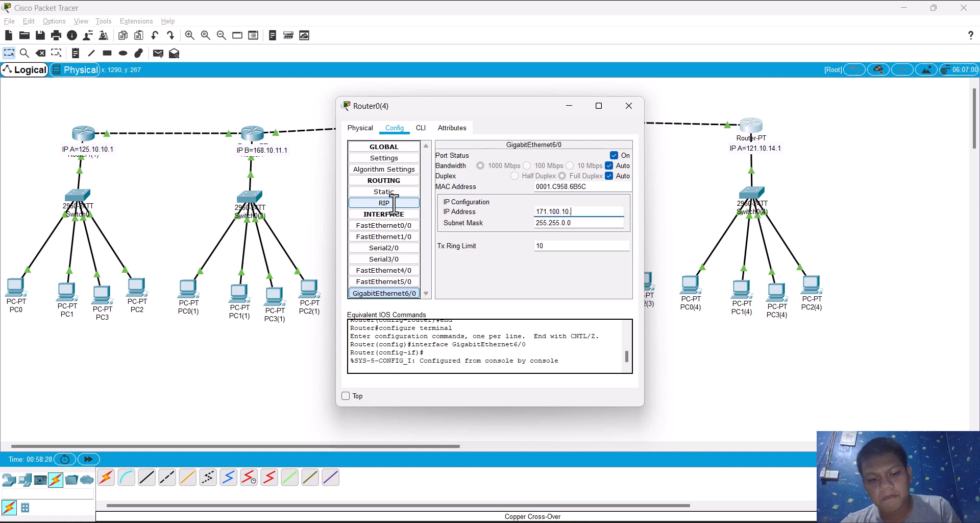
pyautogui.click(653, 228)
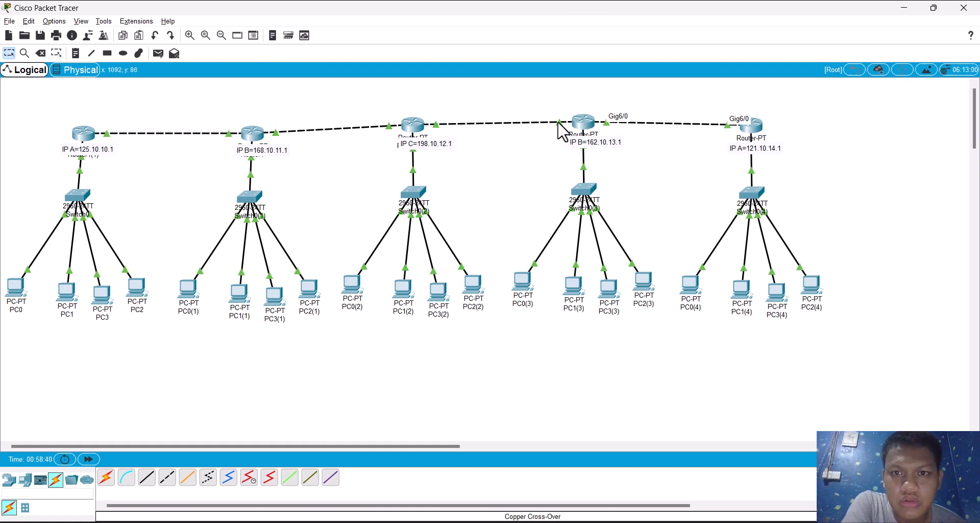
# Step: Set Router0(3)'s FastEthernet1/0 to IP address 171.10.100.4 with subnet mask 255.255.0.0, basing the address on Router0(2)'s FastEthernet1/0
pyautogui.click(583, 125)
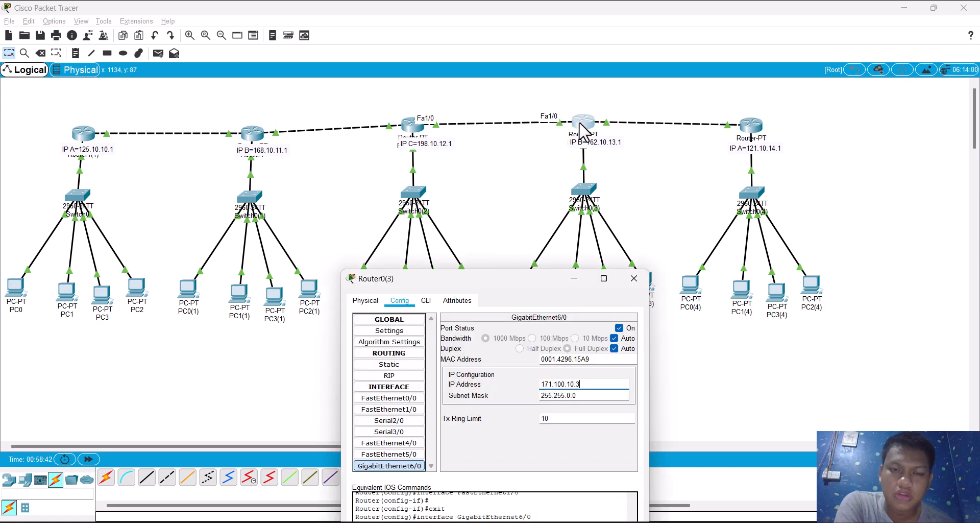
pyautogui.click(396, 410)
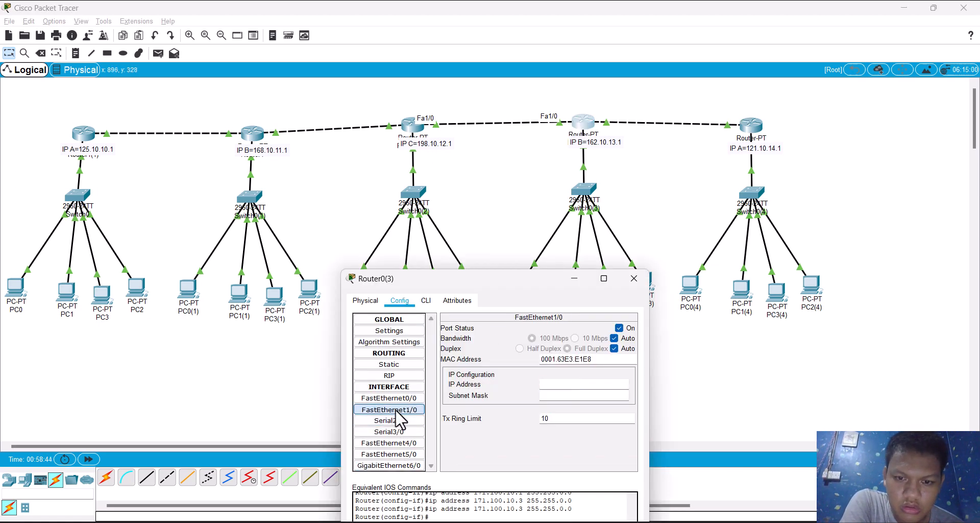
pyautogui.click(412, 133)
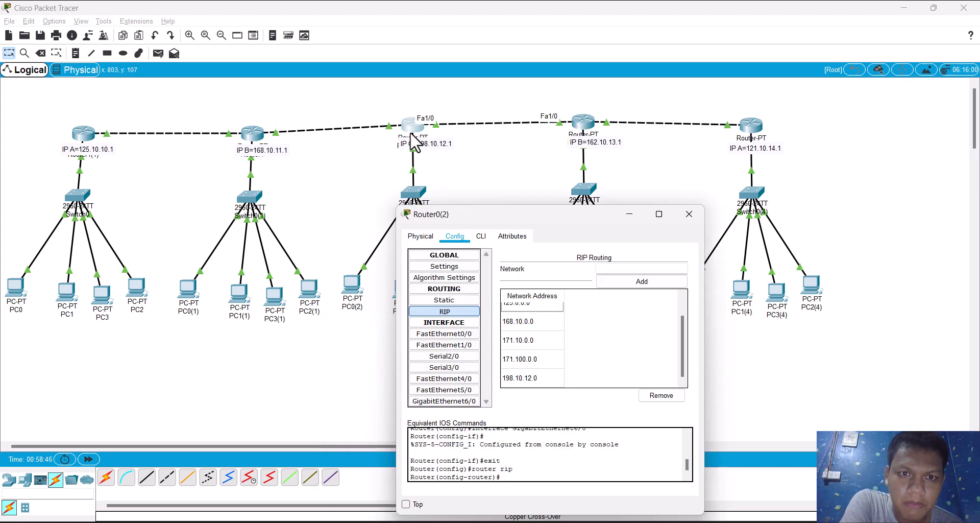
pyautogui.click(469, 343)
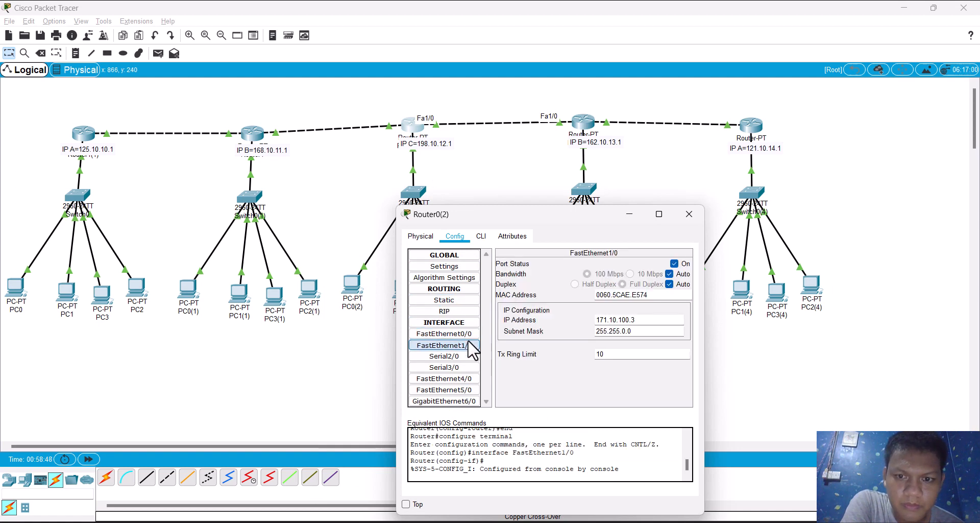
pyautogui.moveTo(654, 321); pyautogui.dragTo(558, 313)
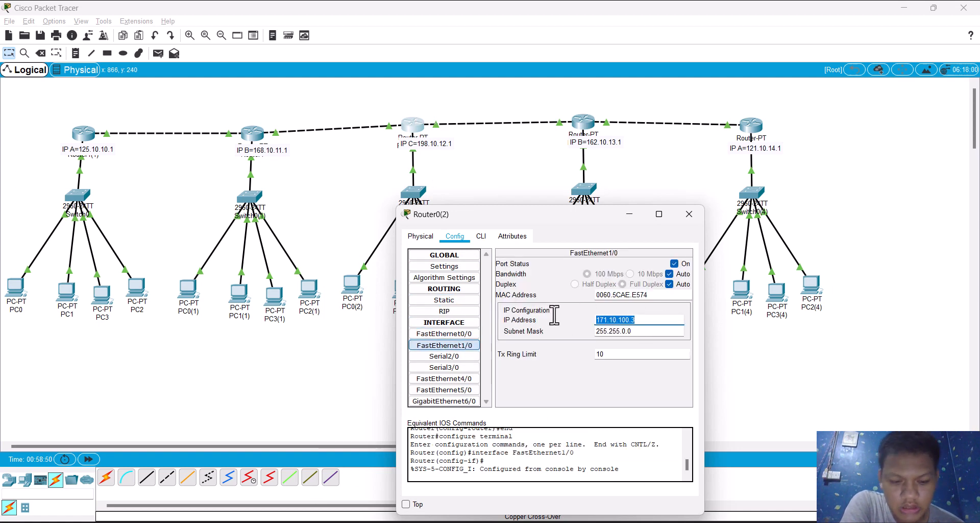
pyautogui.click(582, 125)
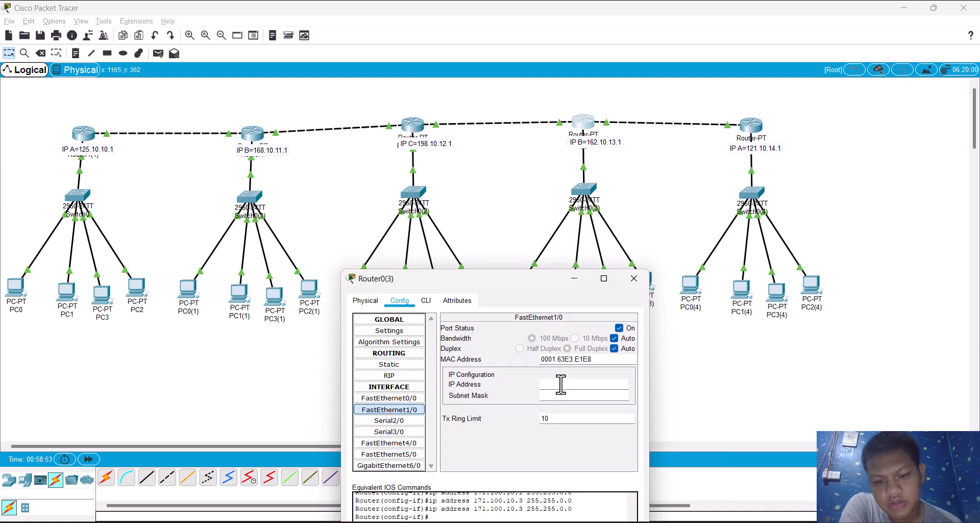
pyautogui.write('4')
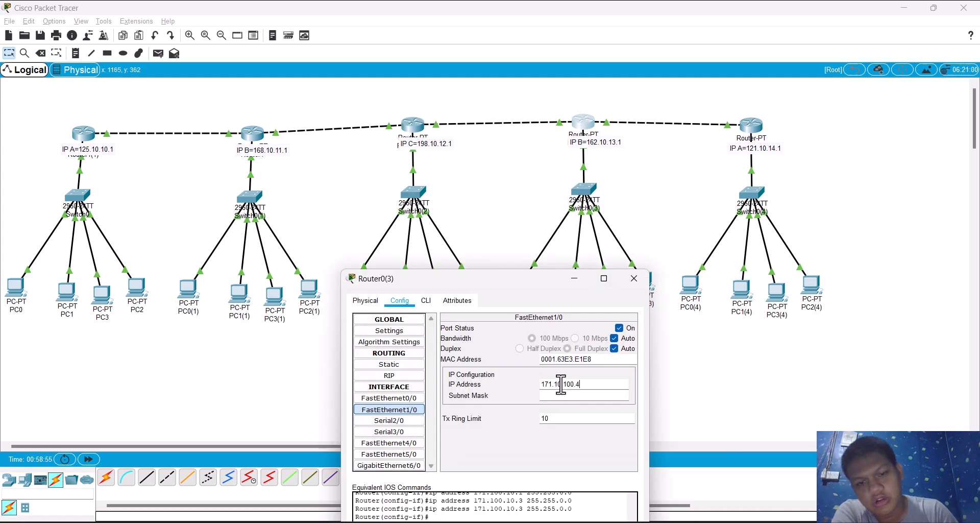
pyautogui.press('Tab')
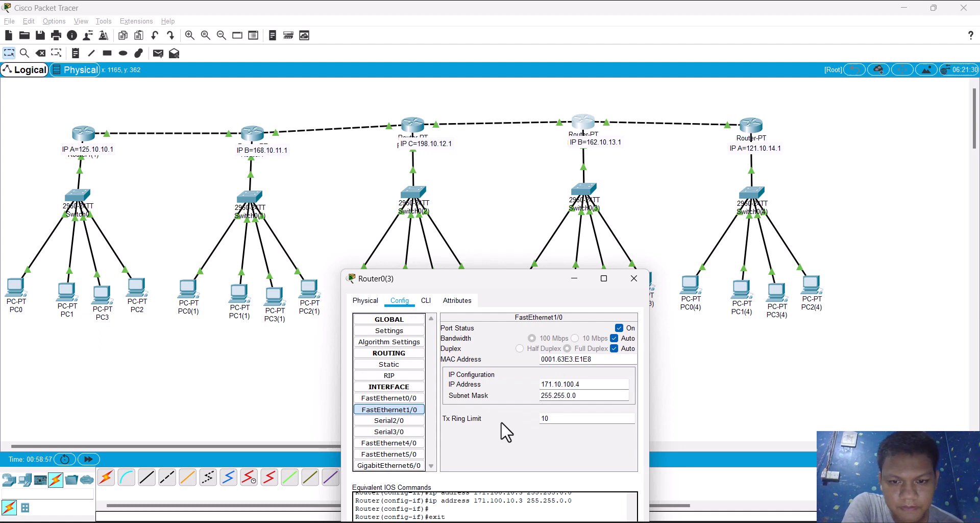
# Step: In Router0(3)'s RIP network list, remove 172.10.0.0 and add its GigabitEthernet6/0 address 171.100.10.3
pyautogui.click(406, 376)
pyautogui.scroll(-3, 492, 423)
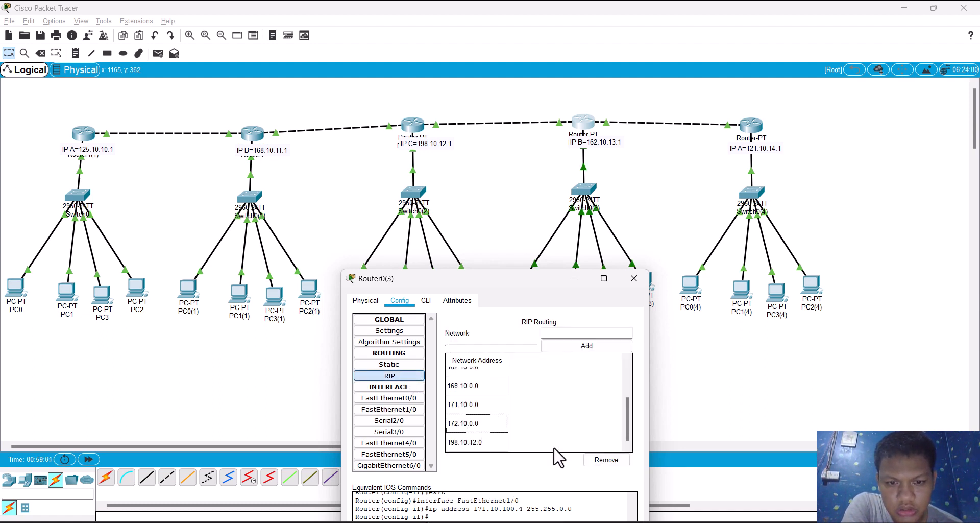
pyautogui.click(597, 460)
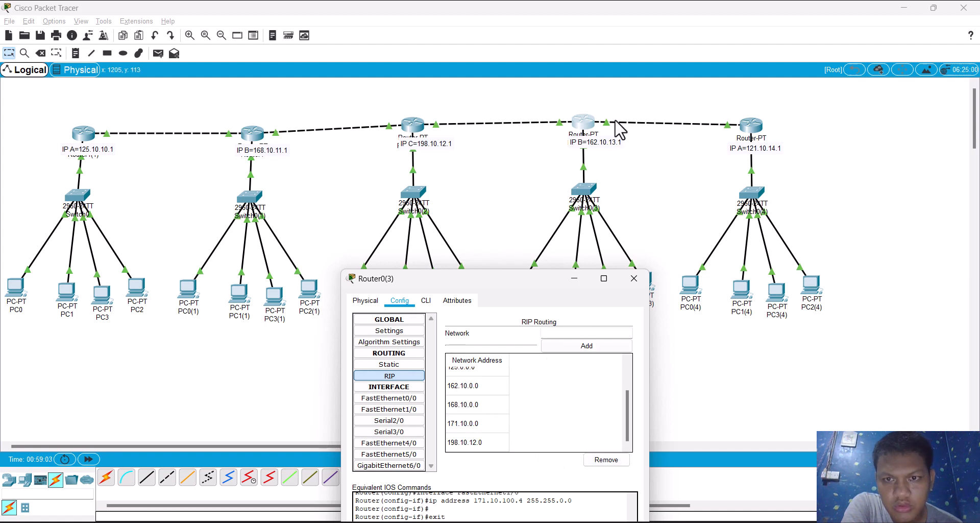
pyautogui.click(413, 465)
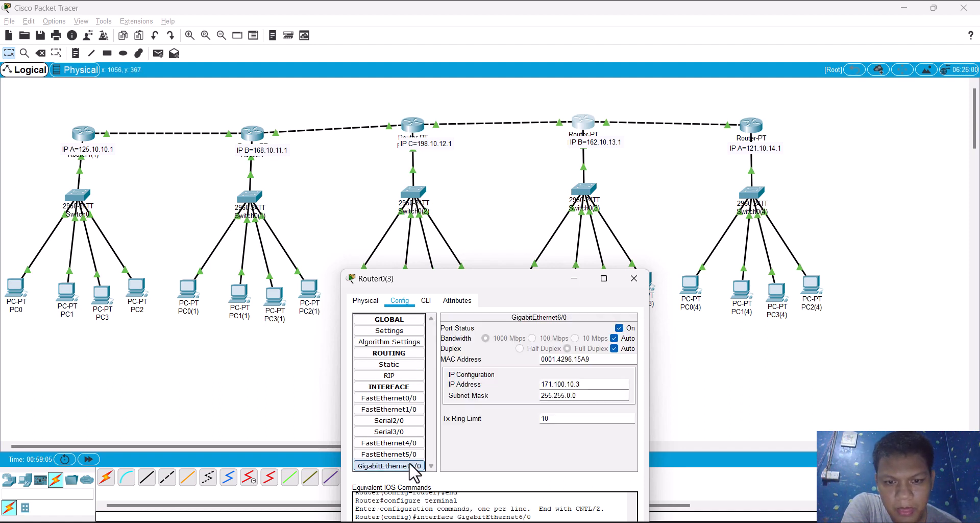
pyautogui.doubleClick(566, 384)
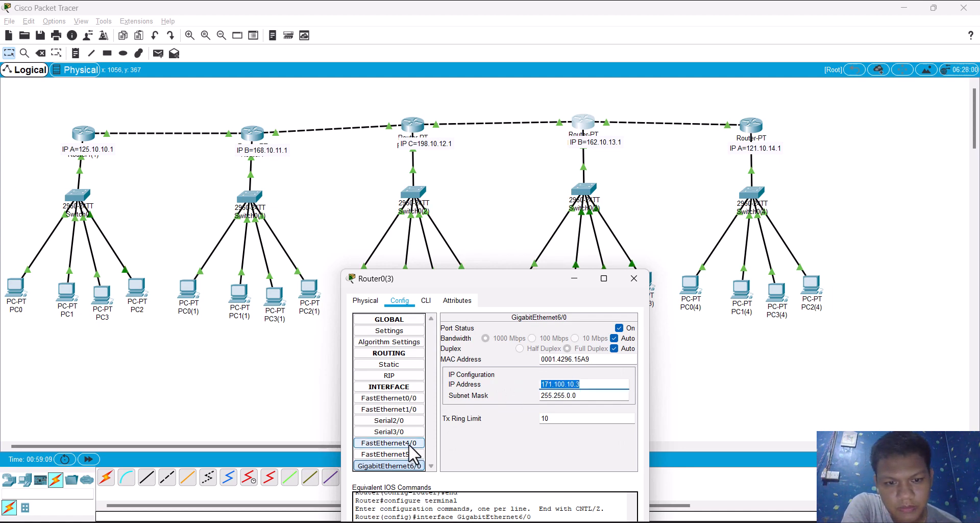
pyautogui.click(389, 376)
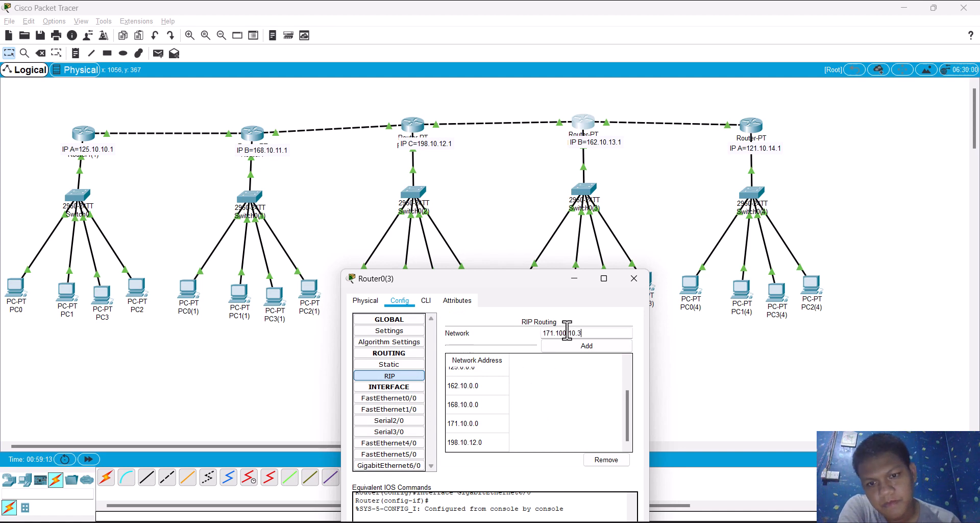
pyautogui.click(587, 345)
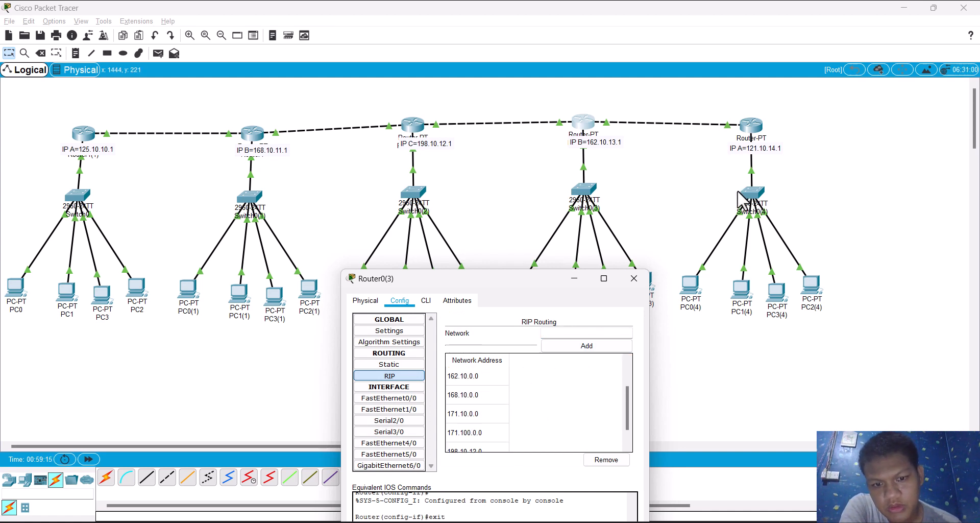
# Step: In Router0(4)'s RIP routing, add network 171.100.10.4, remove 172.10.0.0 and review the network list
pyautogui.click(750, 128)
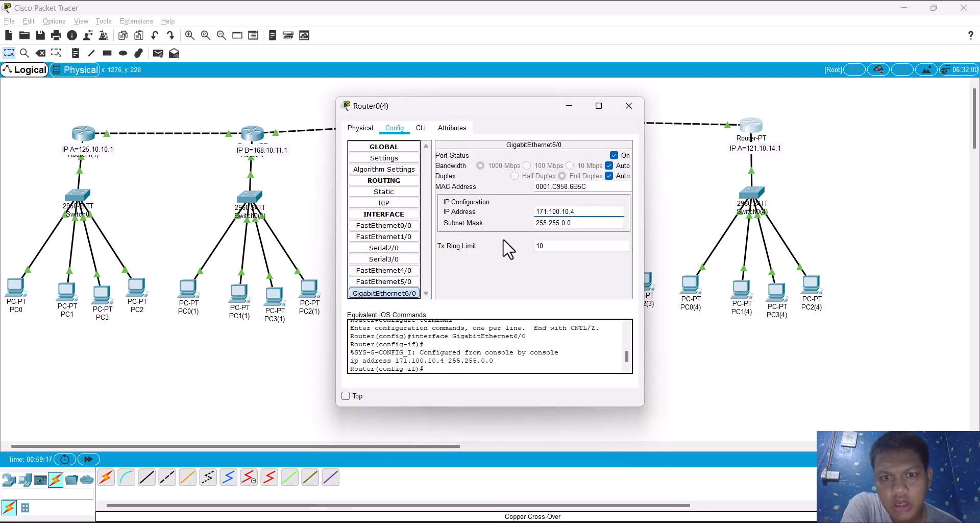
pyautogui.click(370, 202)
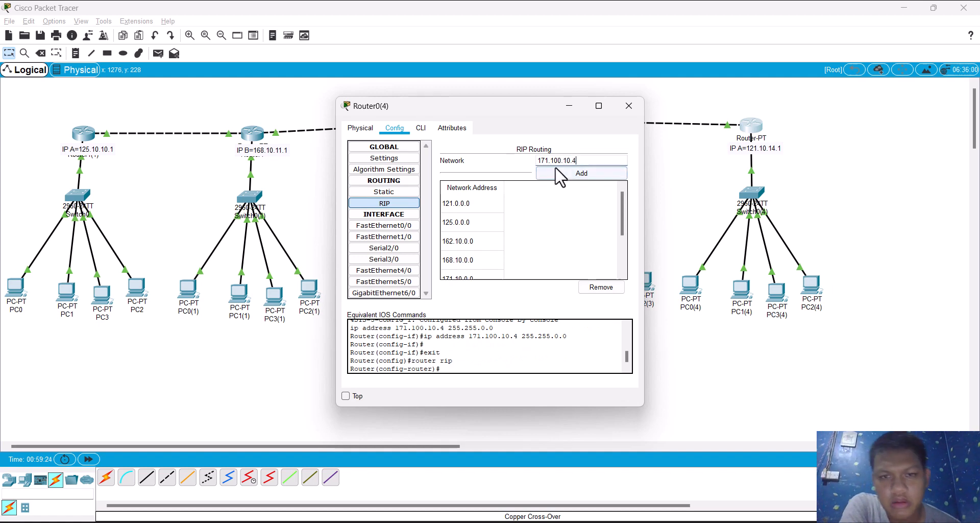
pyautogui.click(557, 173)
pyautogui.scroll(-3, 559, 268)
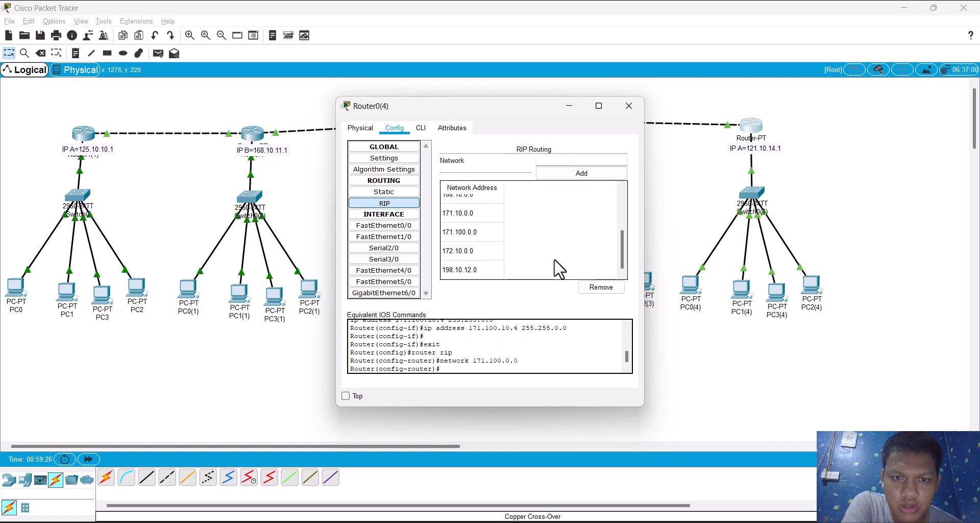
pyautogui.scroll(3, 559, 268)
pyautogui.scroll(-3, 556, 261)
pyautogui.click(606, 291)
pyautogui.moveTo(621, 248); pyautogui.dragTo(618, 207)
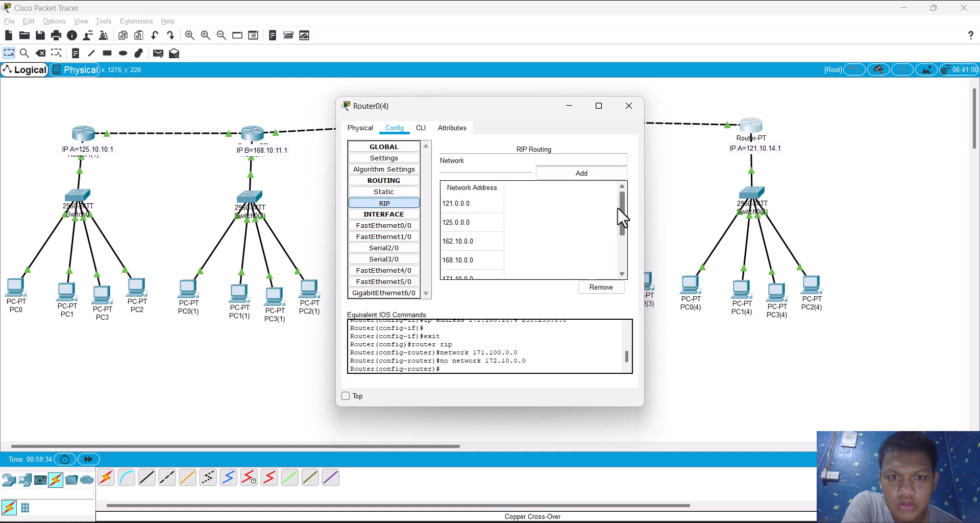
pyautogui.moveTo(618, 213); pyautogui.dragTo(619, 247)
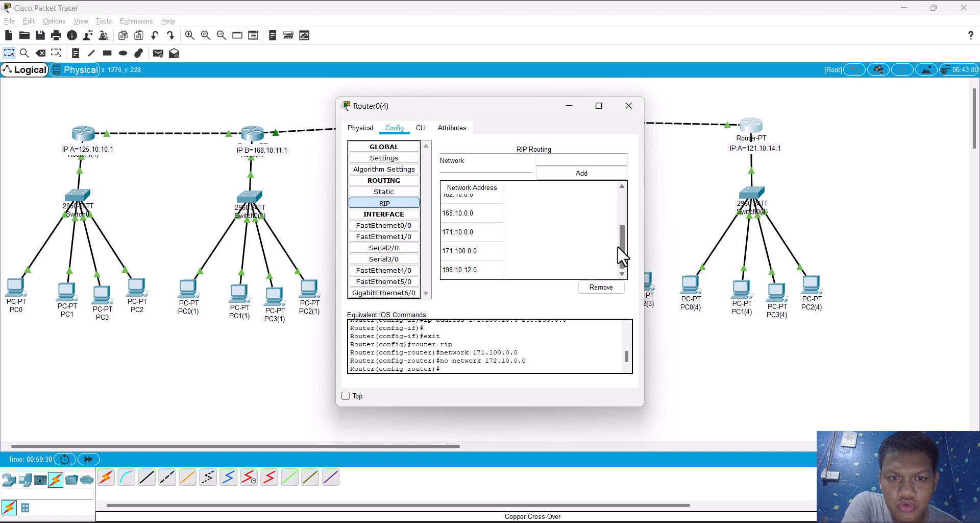
# Step: Ping 121.10.14.2 from PC1's command prompt and move the window so the whole output can be read
pyautogui.click(149, 225)
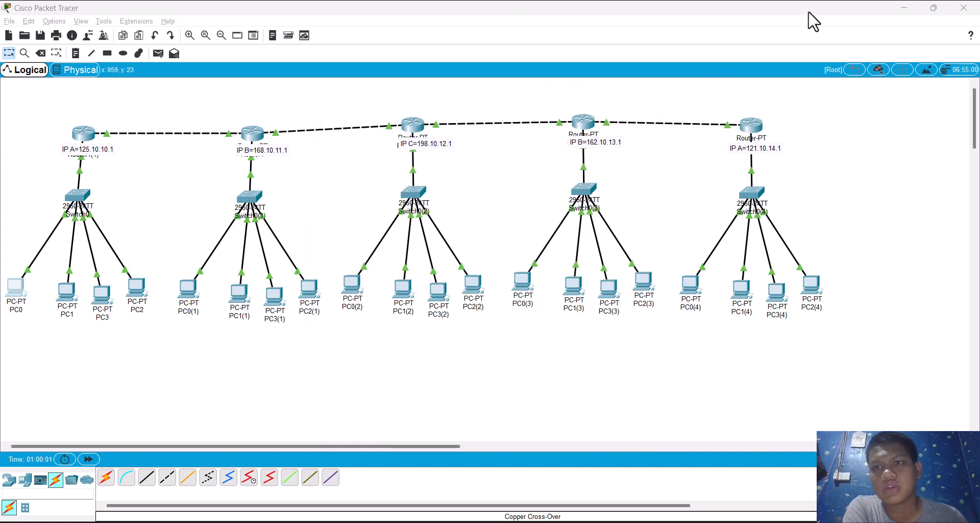
pyautogui.click(67, 290)
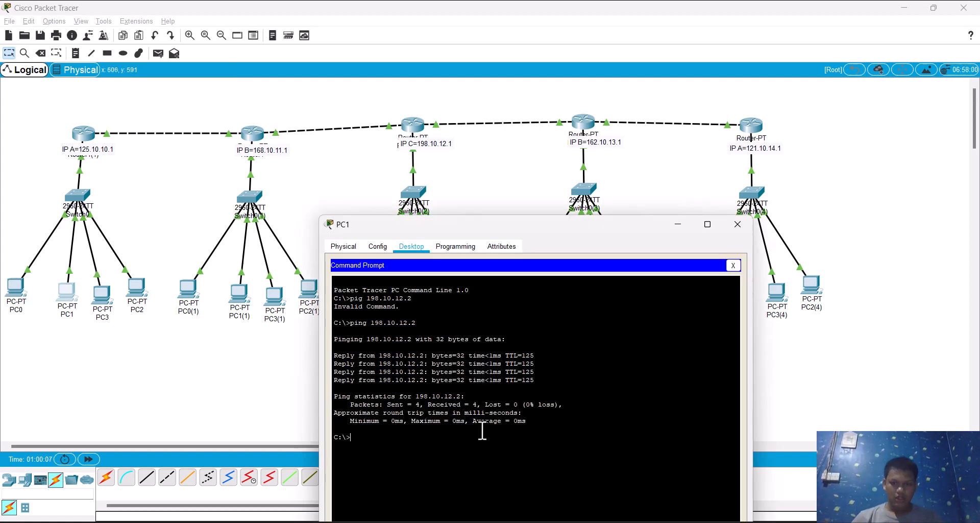
pyautogui.press('Up')
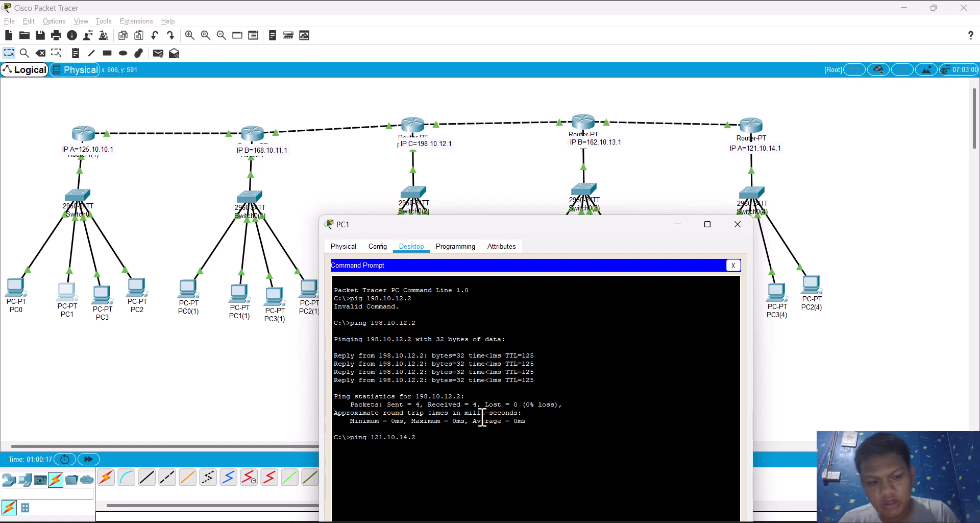
pyautogui.press('Return')
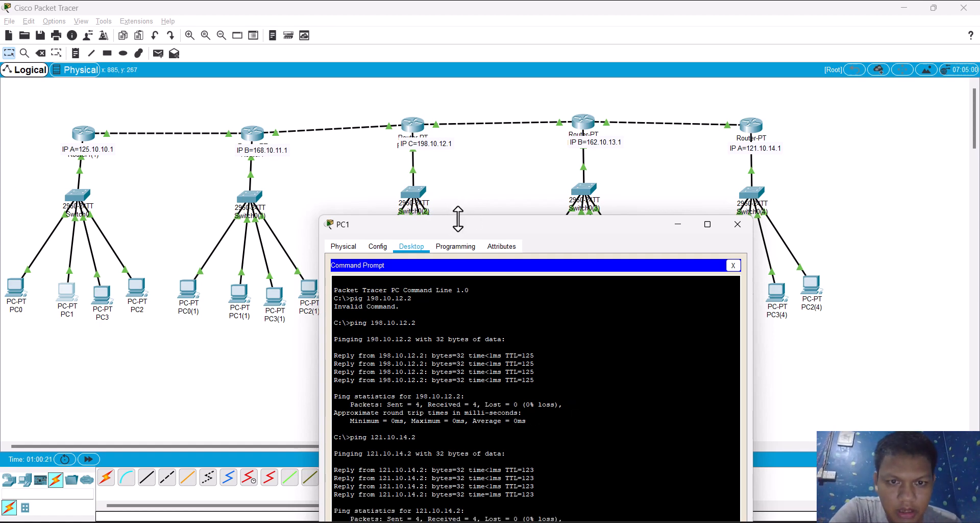
pyautogui.moveTo(467, 230); pyautogui.dragTo(277, 60)
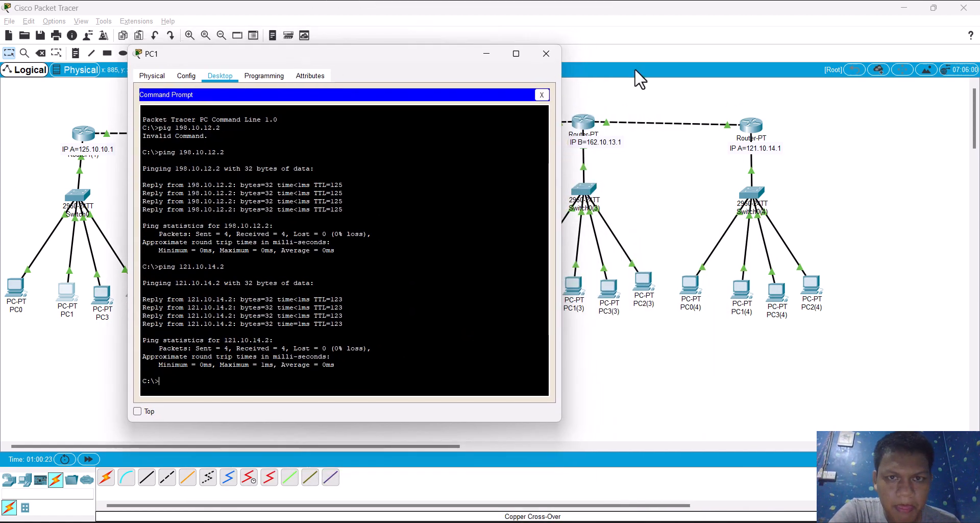